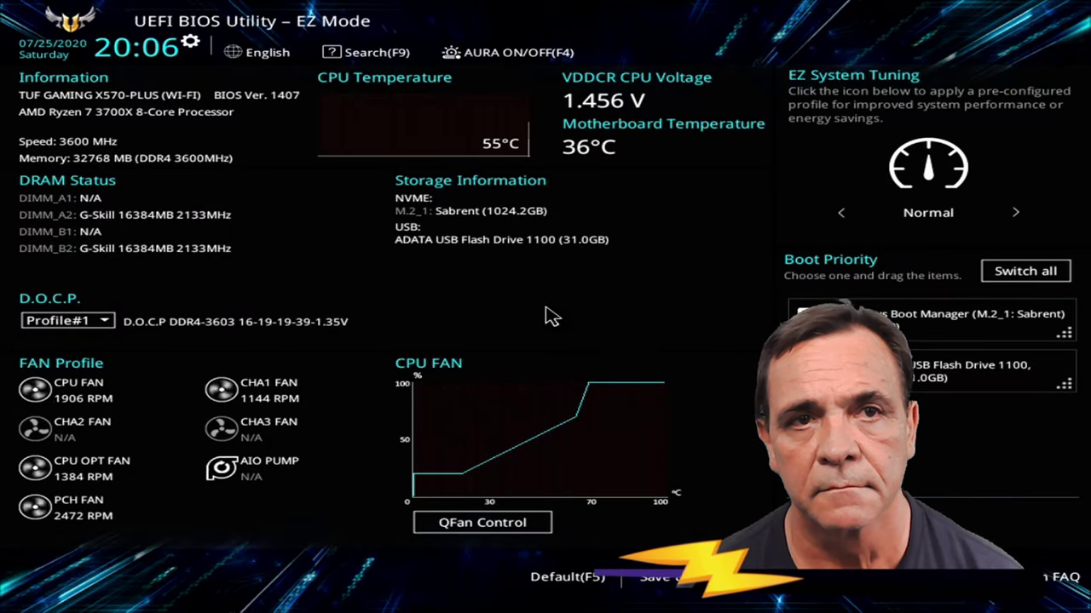
Enter Advanced Mode and open the ASUS EZ Flash 3 Utility with the update method via storage devices
{"action": "key", "text": "F7"}
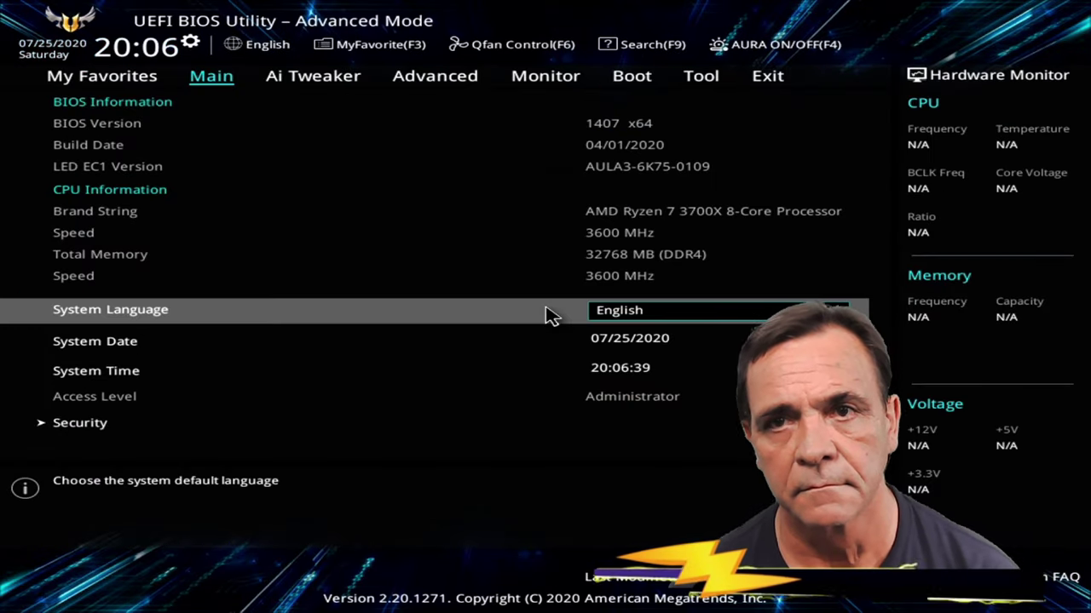
{"action": "key", "text": "Left"}
{"action": "key", "text": "Left"}
{"action": "key", "text": "Left"}
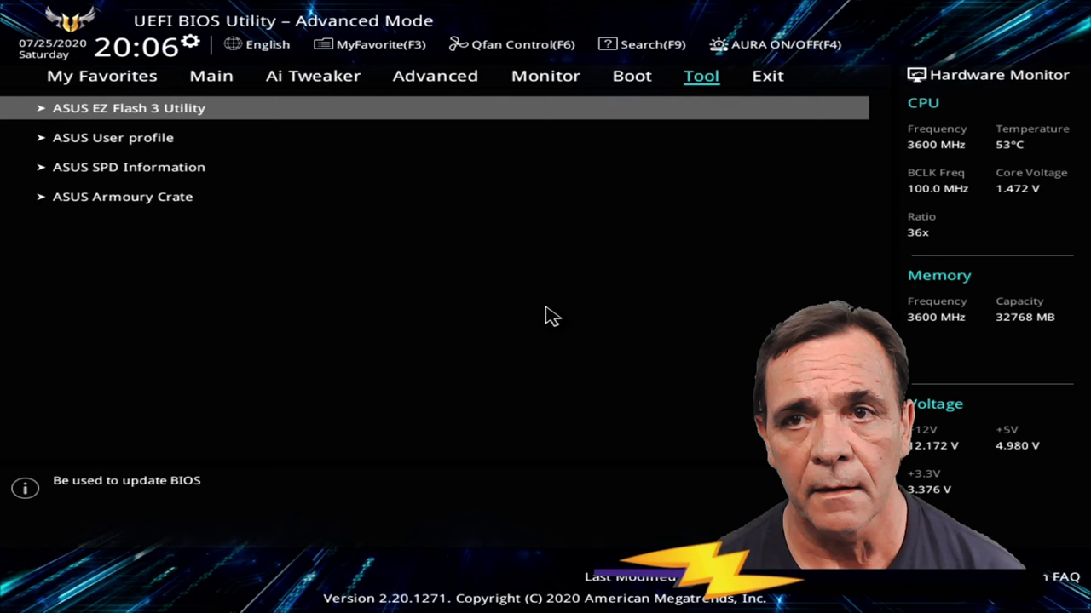
{"action": "key", "text": "Return"}
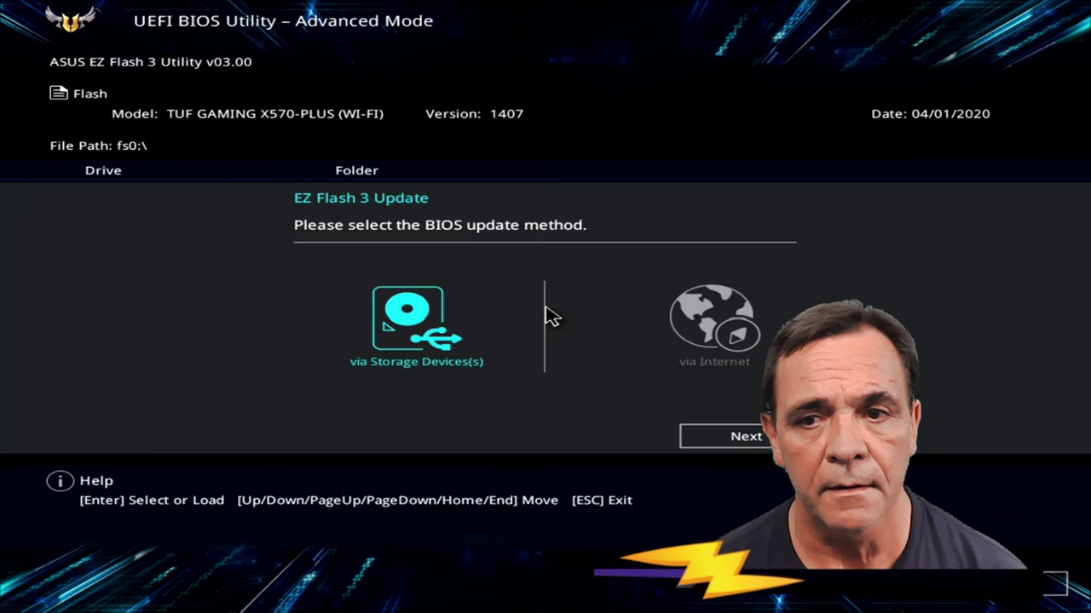
{"action": "key", "text": "Return"}
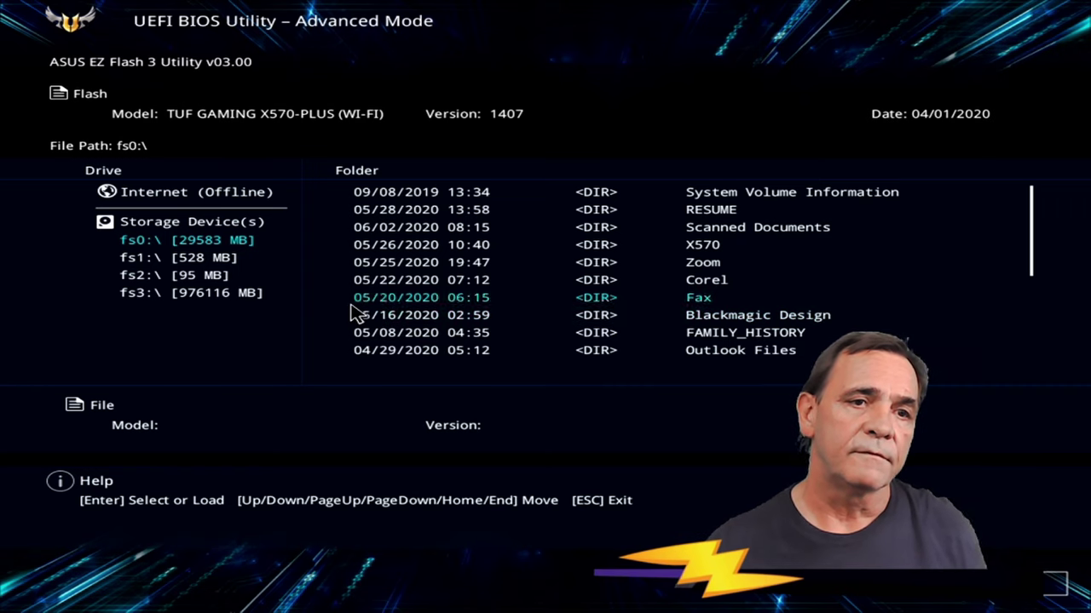
Select the BIOS file TUF-GAMING-X570-PLUS-WIFI-ASUS-2407.CAP on the fs3 drive
{"action": "left_click", "coordinate": [249, 298]}
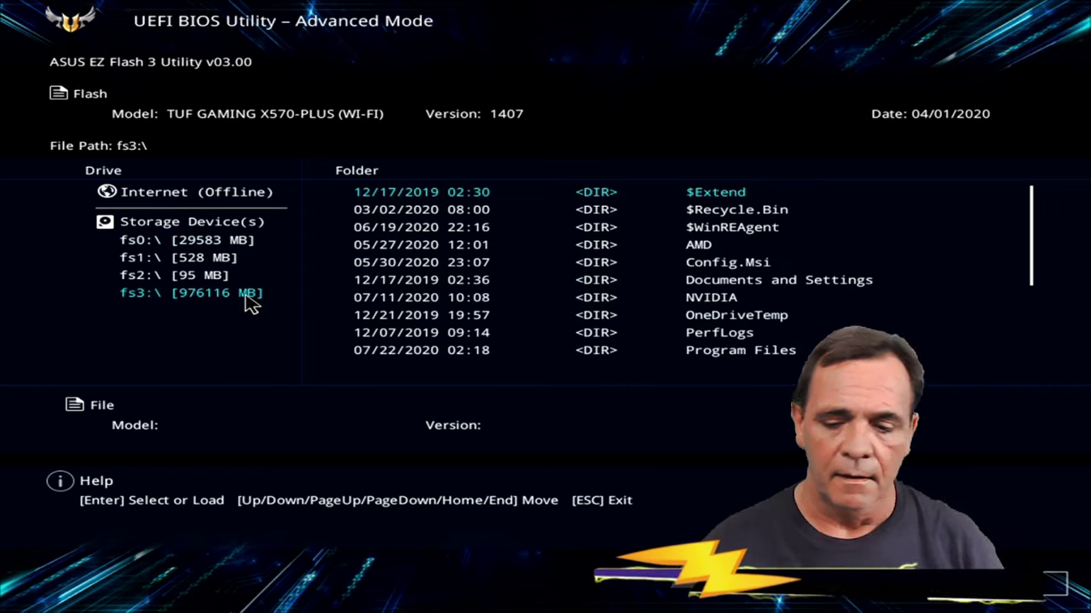
{"action": "key", "text": "Down"}
{"action": "key", "text": "Down"}
{"action": "key", "text": "Down"}
{"action": "key", "text": "Down"}
{"action": "key", "text": "Down"}
{"action": "key", "text": "Down"}
{"action": "key", "text": "Down"}
{"action": "key", "text": "Down"}
{"action": "key", "text": "Down"}
{"action": "key", "text": "Down"}
{"action": "key", "text": "Down"}
{"action": "key", "text": "Down"}
{"action": "key", "text": "Down"}
{"action": "key", "text": "Down"}
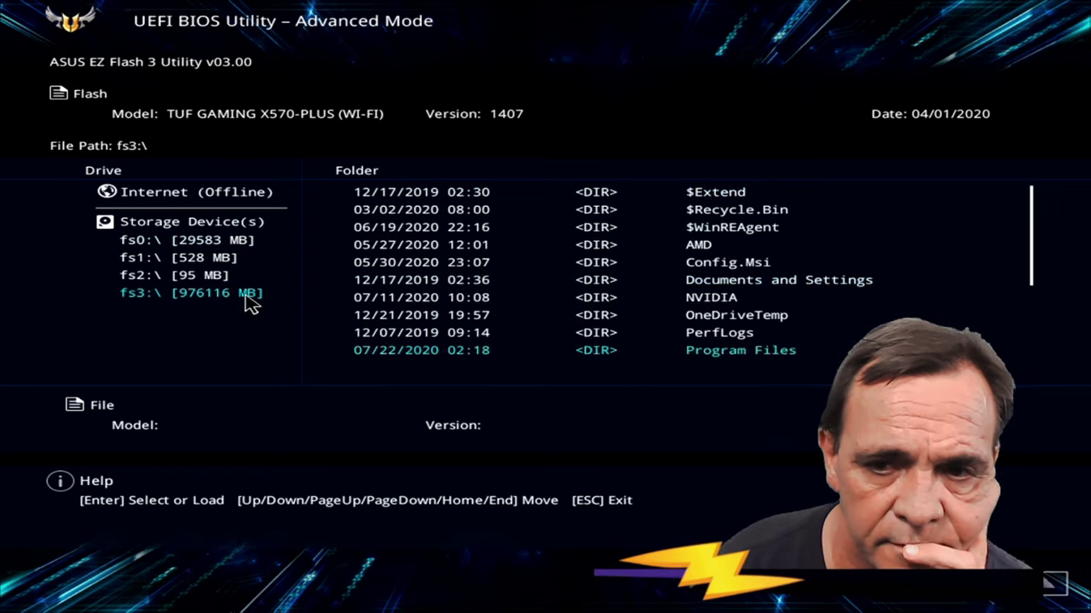
{"action": "key", "text": "Down"}
{"action": "key", "text": "Down"}
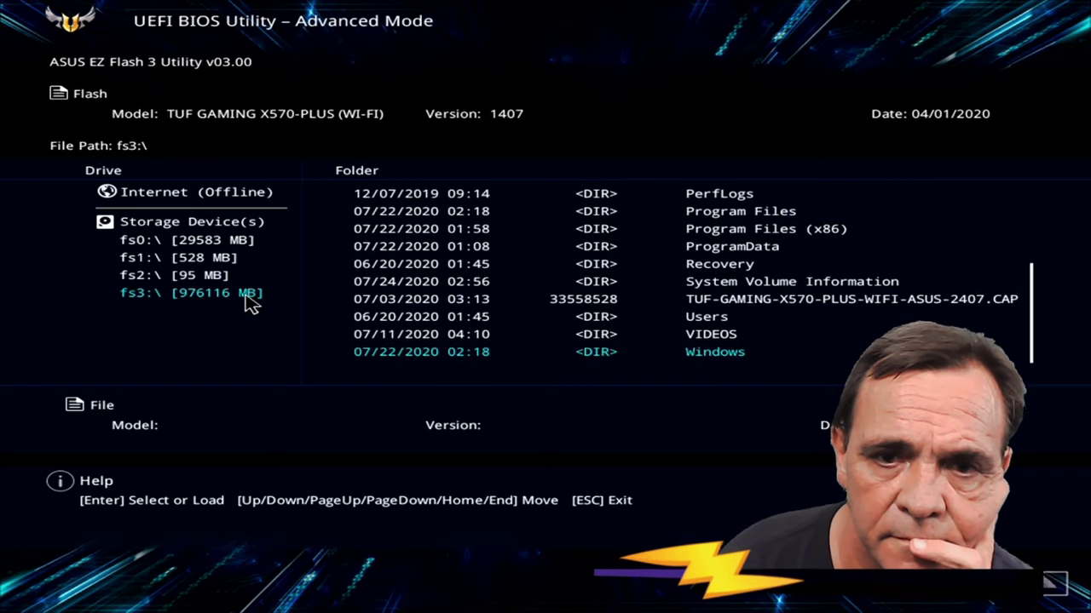
{"action": "key", "text": "Up"}
{"action": "key", "text": "Up"}
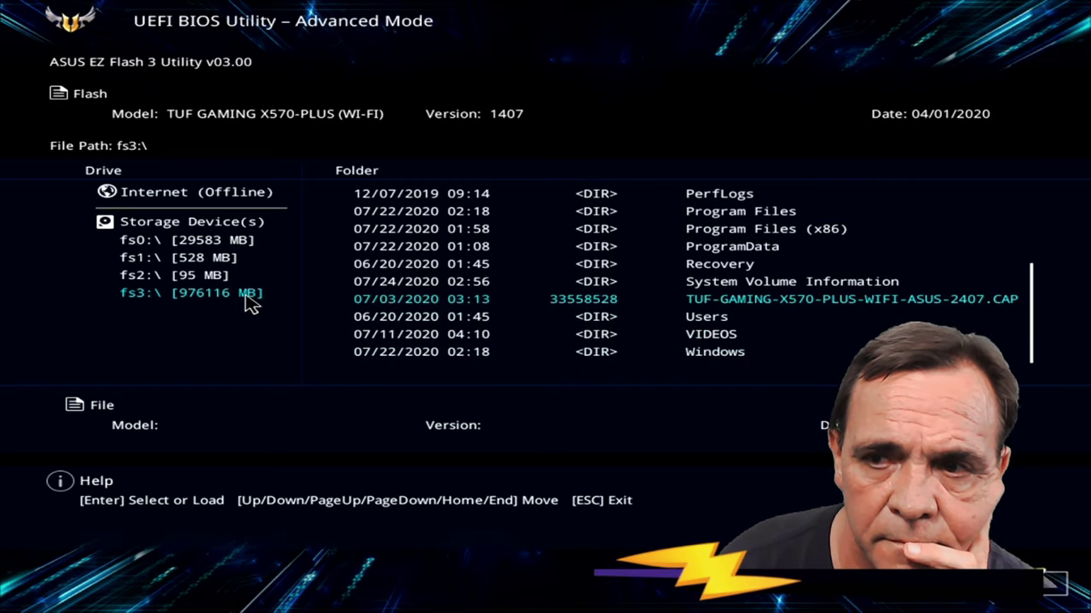
Read the selected BIOS file and flash the motherboard to version 2407
{"action": "key", "text": "Return"}
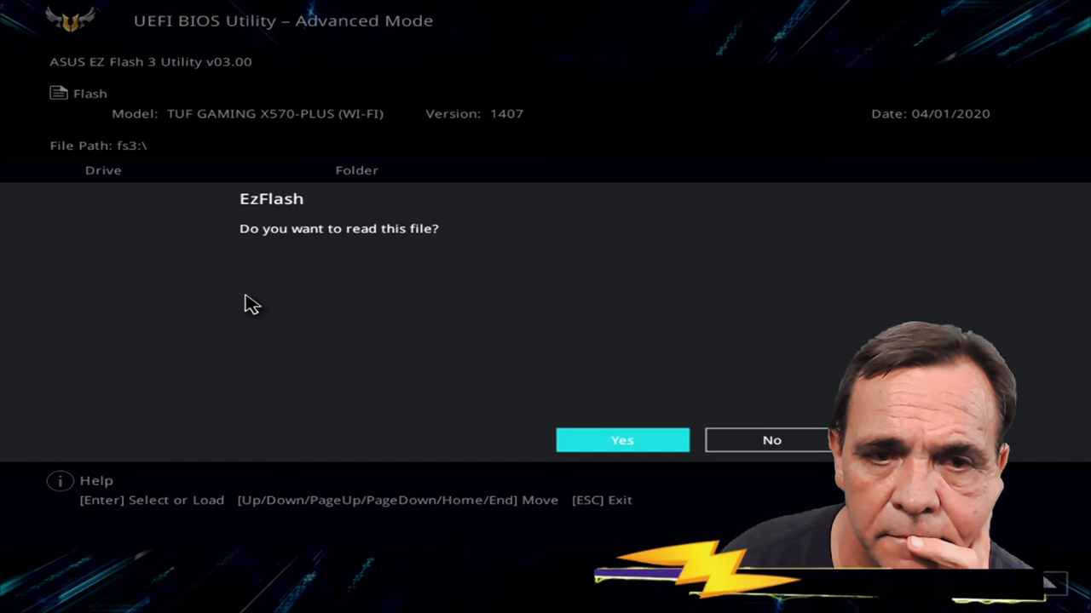
{"action": "key", "text": "Return"}
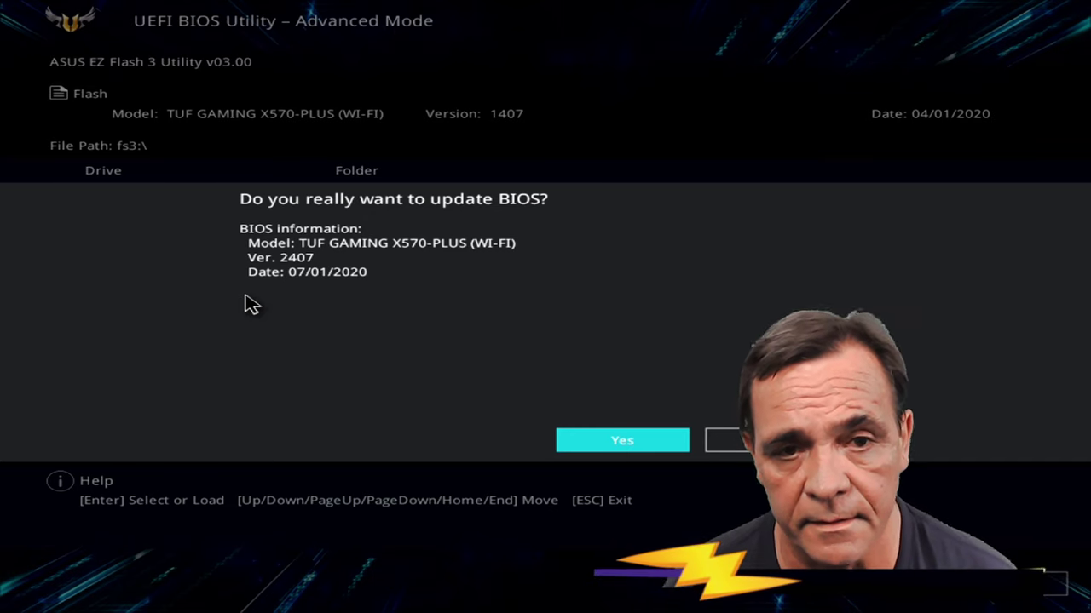
{"action": "key", "text": "Return"}
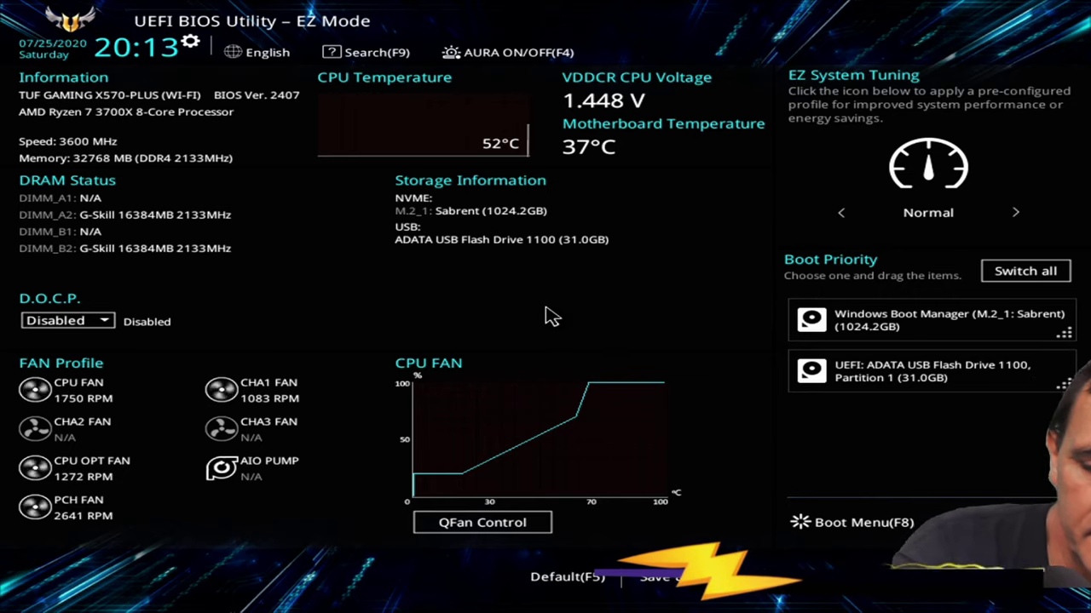
Save and exit the BIOS setup, and sign in to Windows with the account PIN
{"action": "key", "text": "F10"}
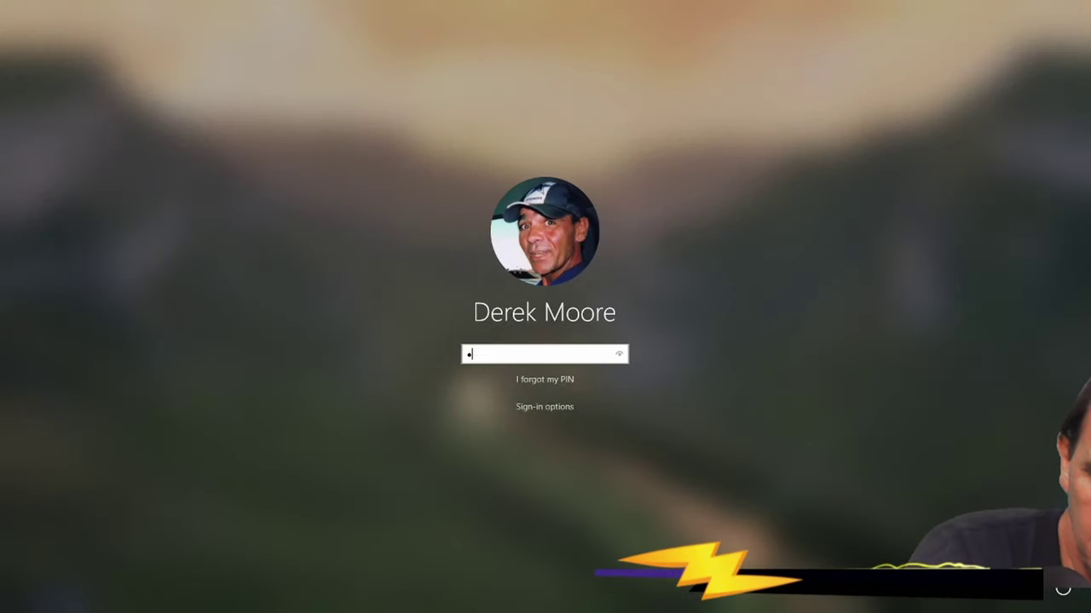
{"action": "type", "text": "111"}
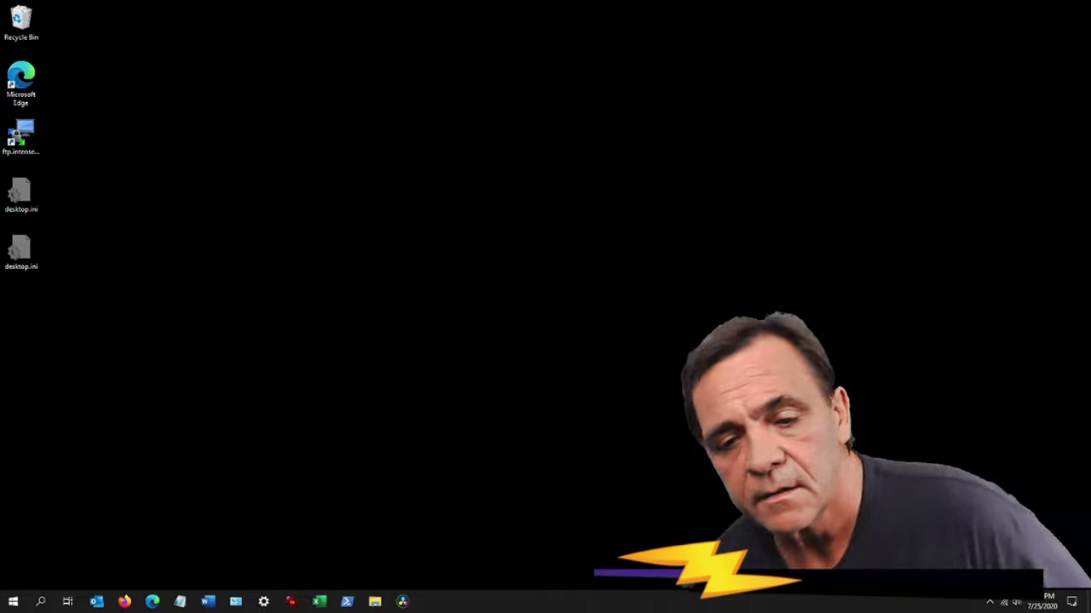
Launch CPU-Z in Windows and allow it to make changes to the device
{"action": "left_click", "coordinate": [13, 601]}
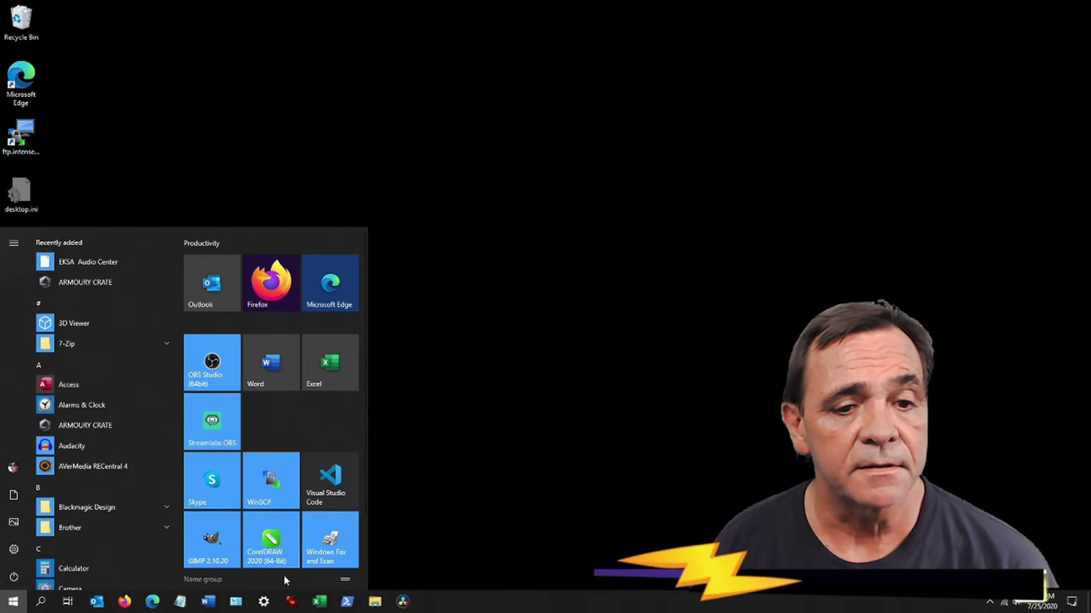
{"action": "scroll", "coordinate": [318, 429], "scroll_direction": "down", "scroll_amount": 2}
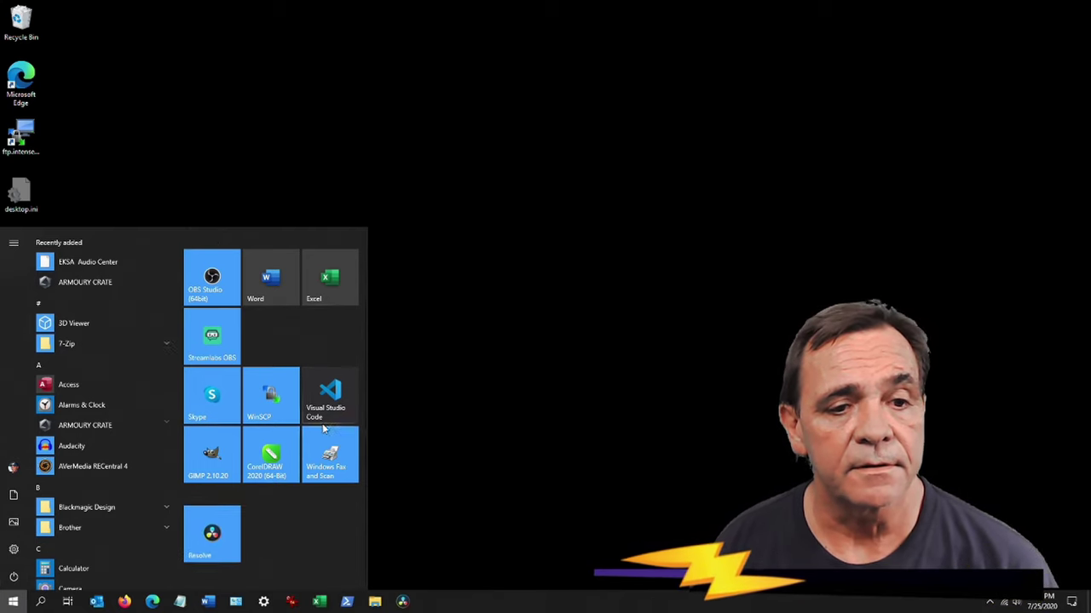
{"action": "scroll", "coordinate": [154, 512], "scroll_direction": "down", "scroll_amount": 3}
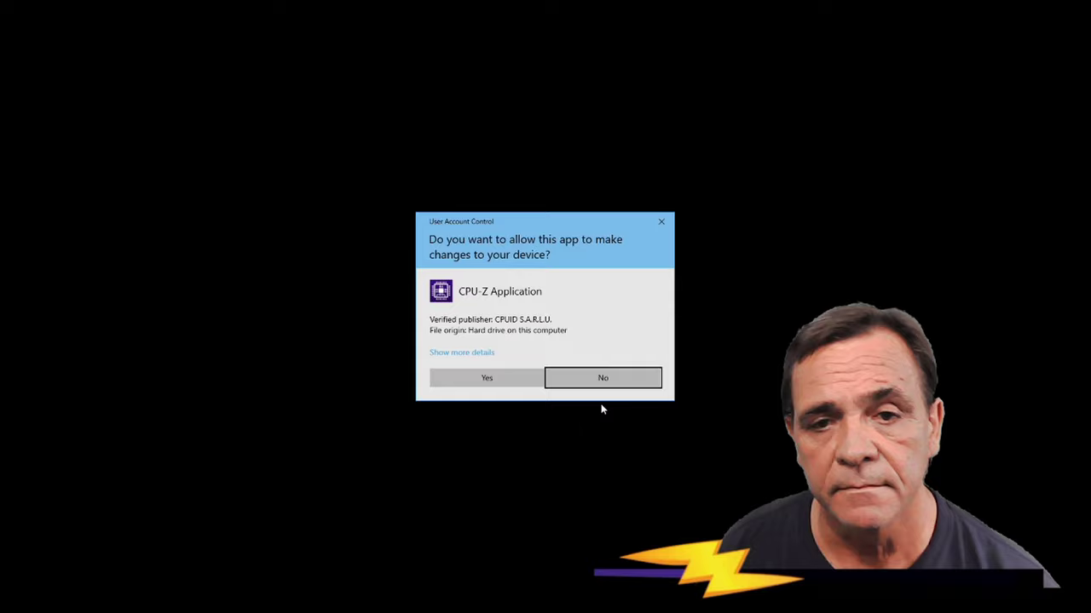
{"action": "left_click", "coordinate": [528, 378]}
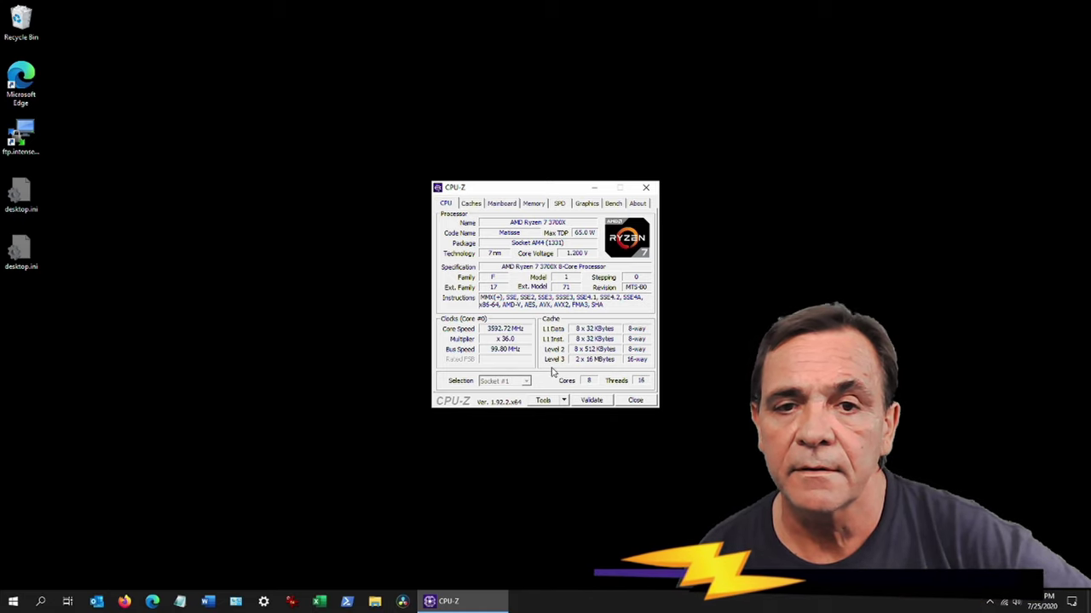
Review the cache and mainboard BIOS details, and examine the SPD data of memory slot #2
{"action": "left_click", "coordinate": [470, 204]}
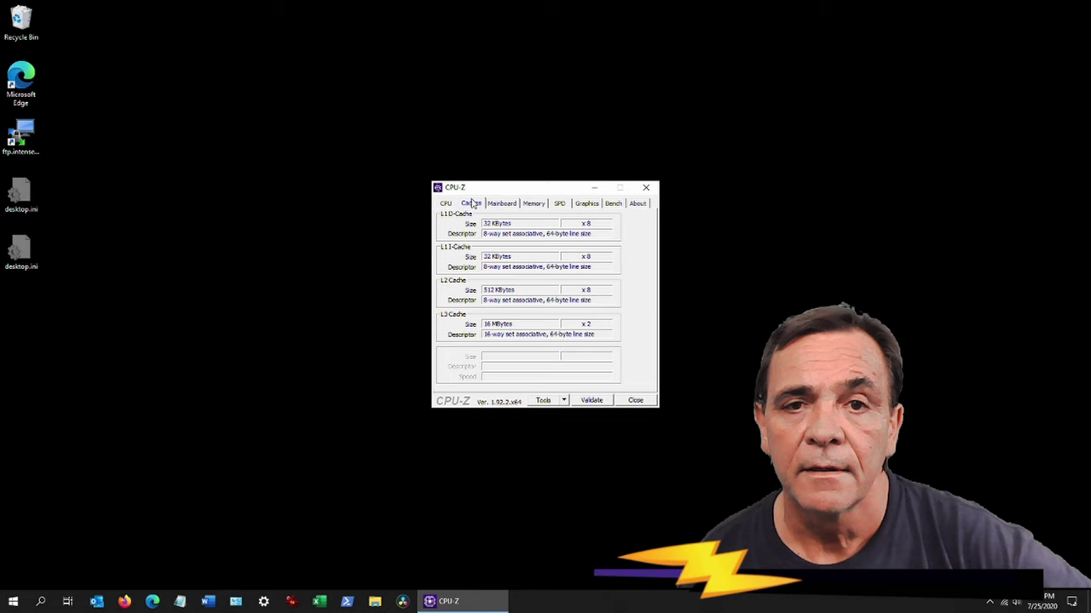
{"action": "left_click", "coordinate": [499, 203]}
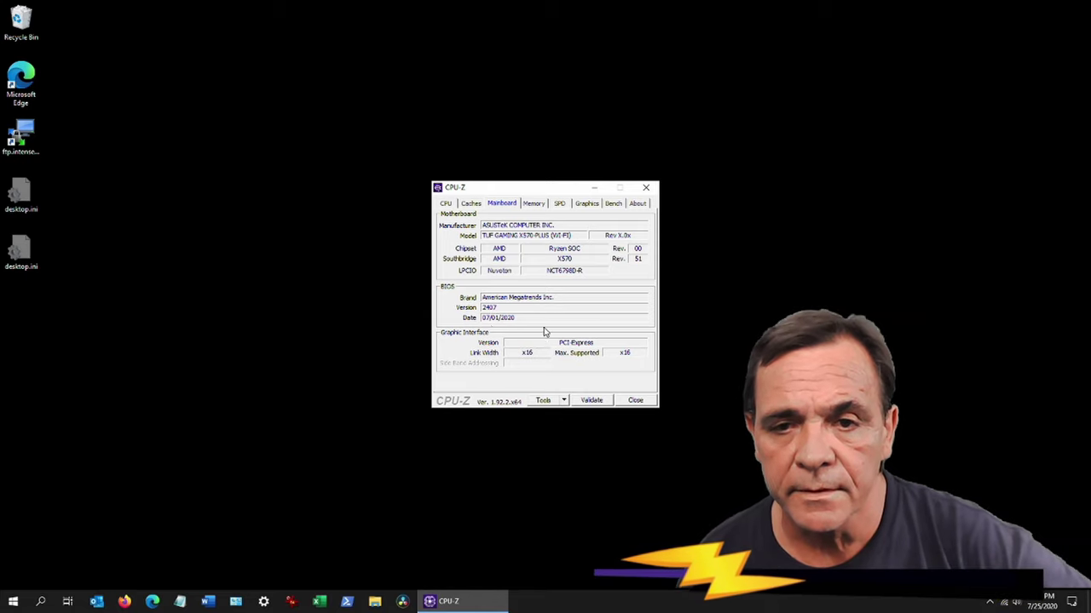
{"action": "left_click", "coordinate": [562, 205]}
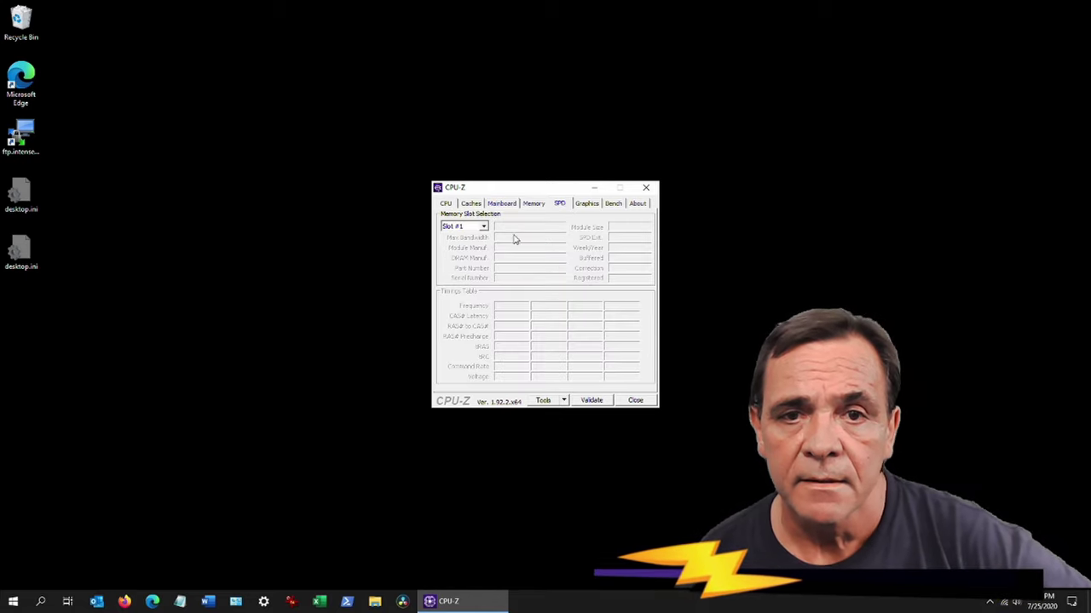
{"action": "left_click", "coordinate": [482, 226]}
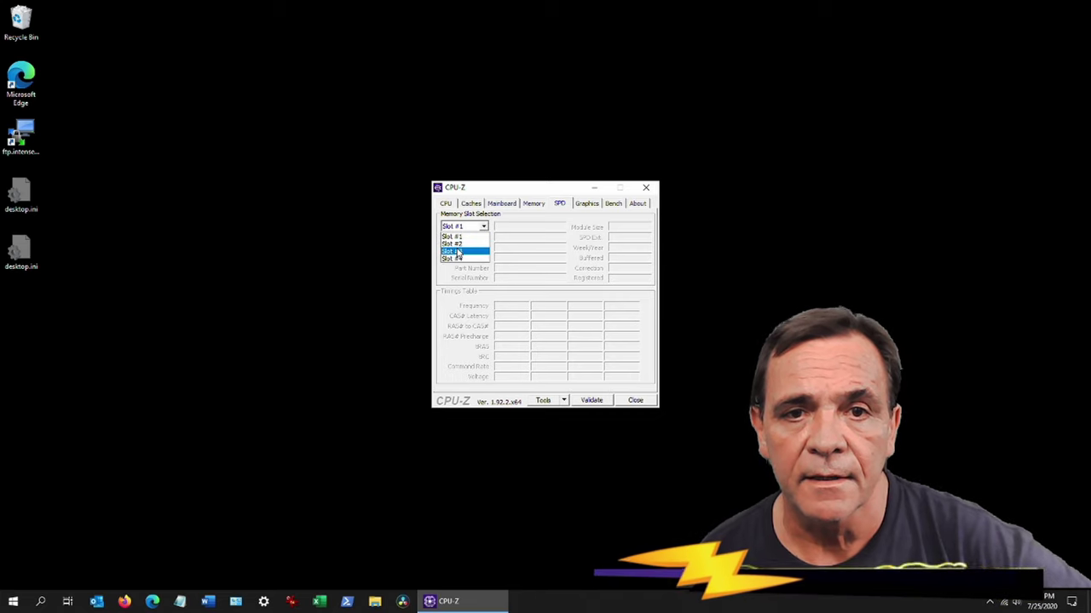
{"action": "left_click", "coordinate": [458, 252]}
{"action": "left_click", "coordinate": [467, 228]}
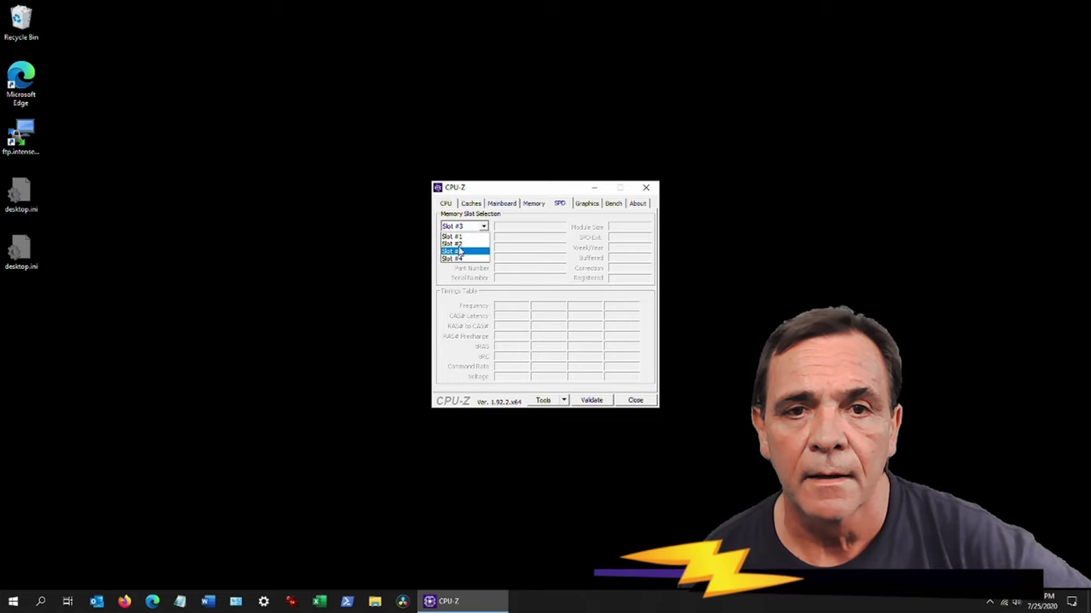
{"action": "left_click", "coordinate": [459, 245]}
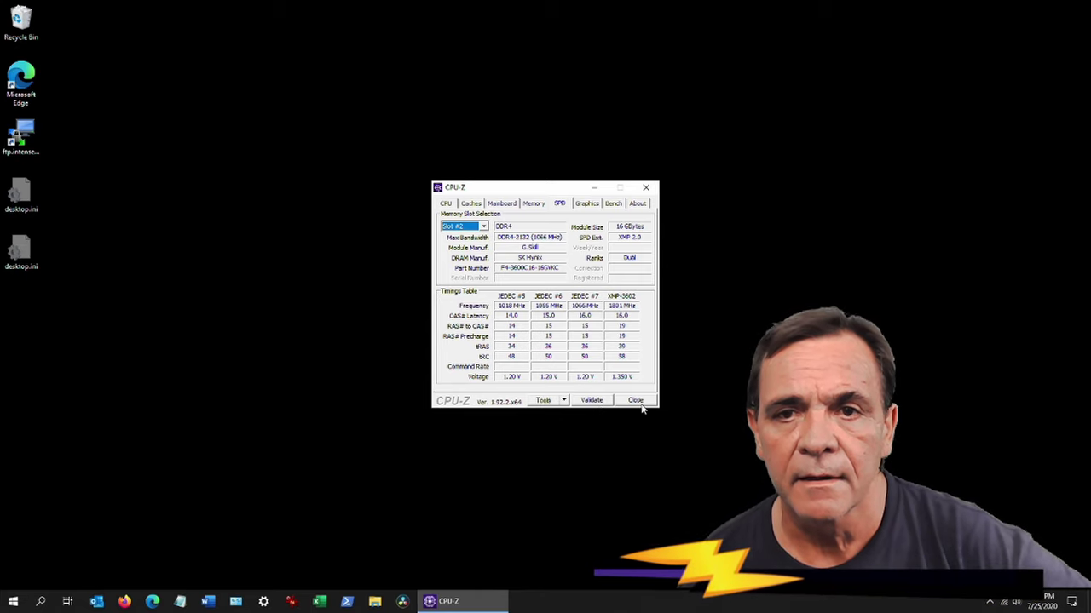
View the graphics, benchmark and program version information, and close CPU-Z
{"action": "left_click", "coordinate": [586, 205]}
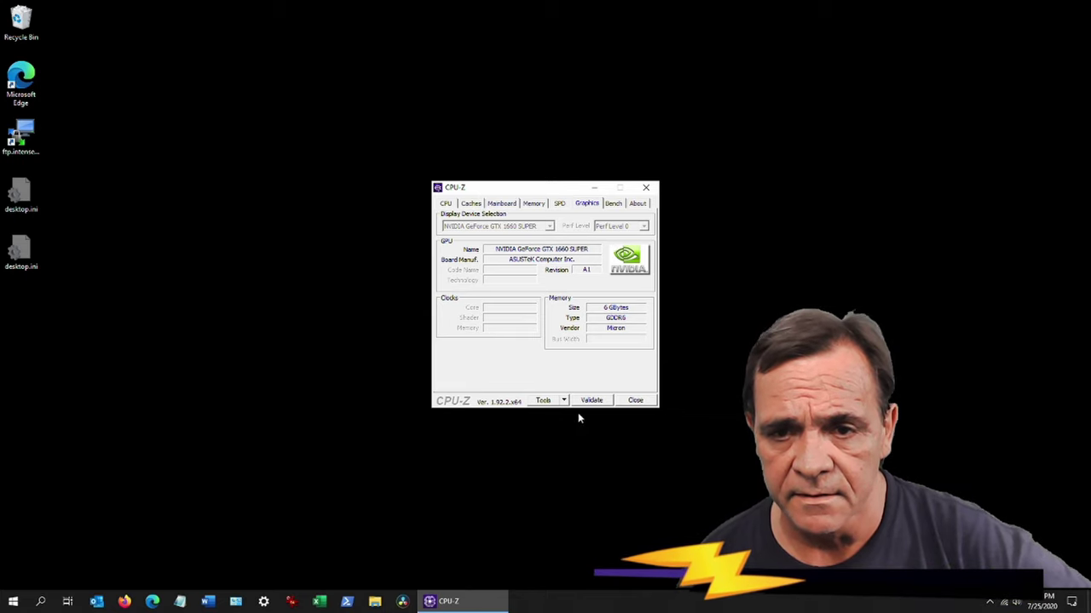
{"action": "left_click", "coordinate": [612, 205]}
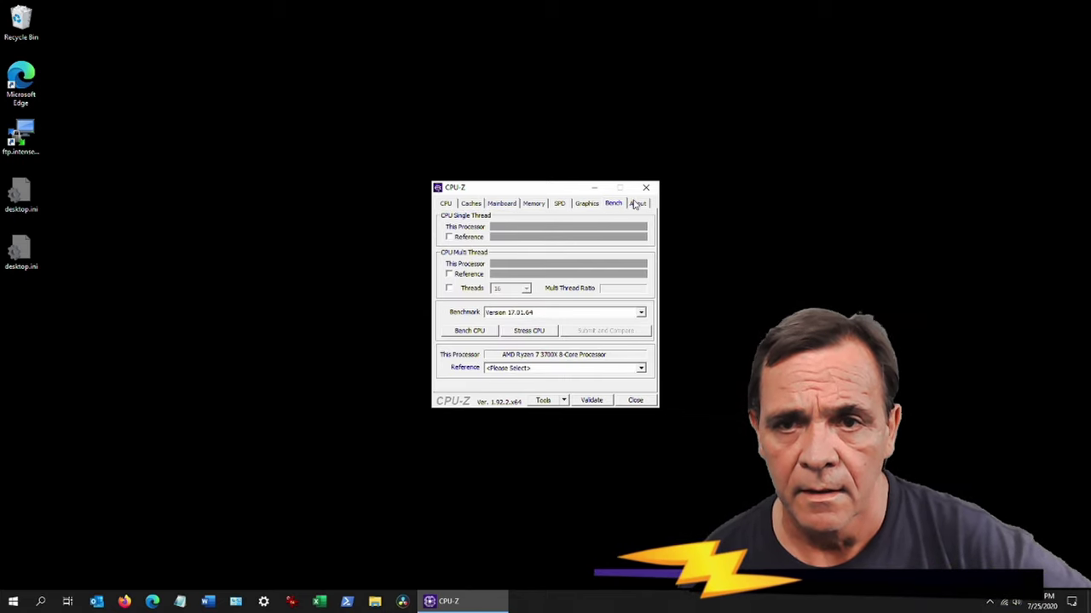
{"action": "left_click", "coordinate": [637, 205]}
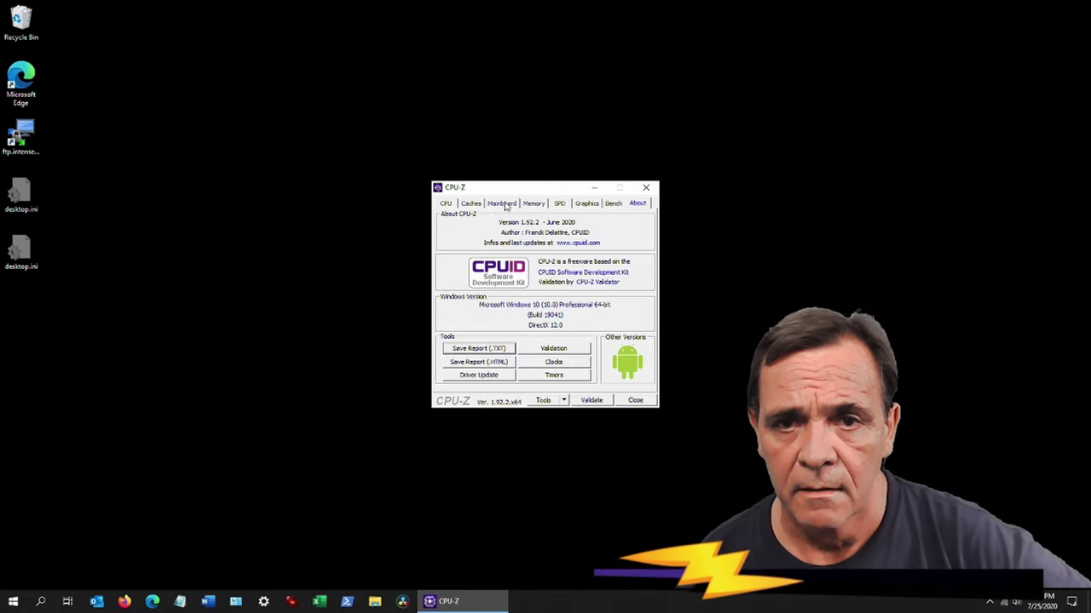
{"action": "left_click", "coordinate": [646, 187]}
Restart the computer from Windows and enter the BIOS setup
{"action": "right_click", "coordinate": [16, 603]}
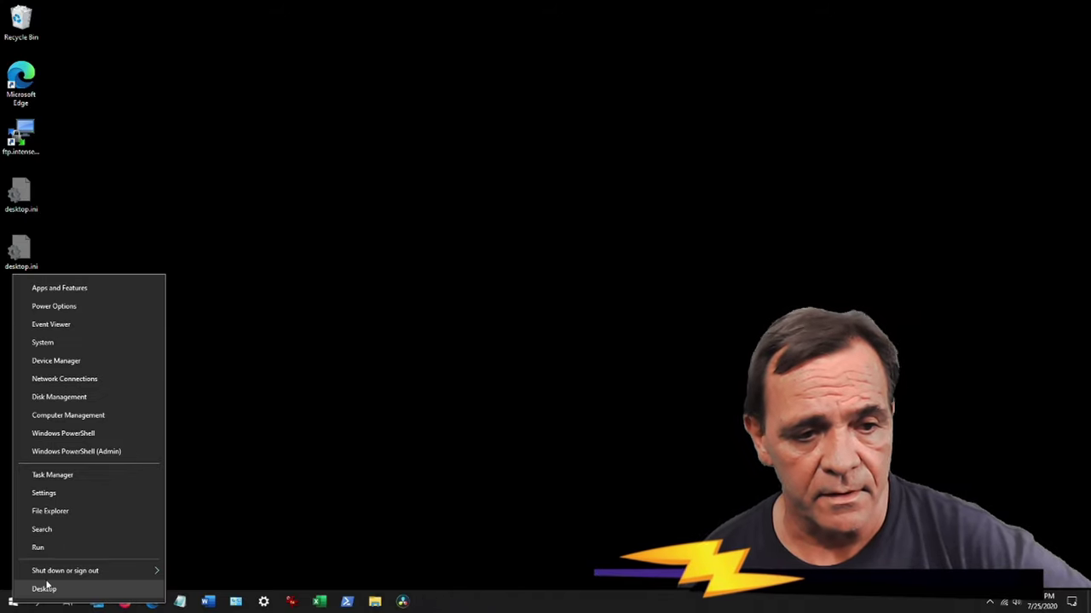
{"action": "mouse_move", "coordinate": [60, 571]}
{"action": "left_click", "coordinate": [229, 568]}
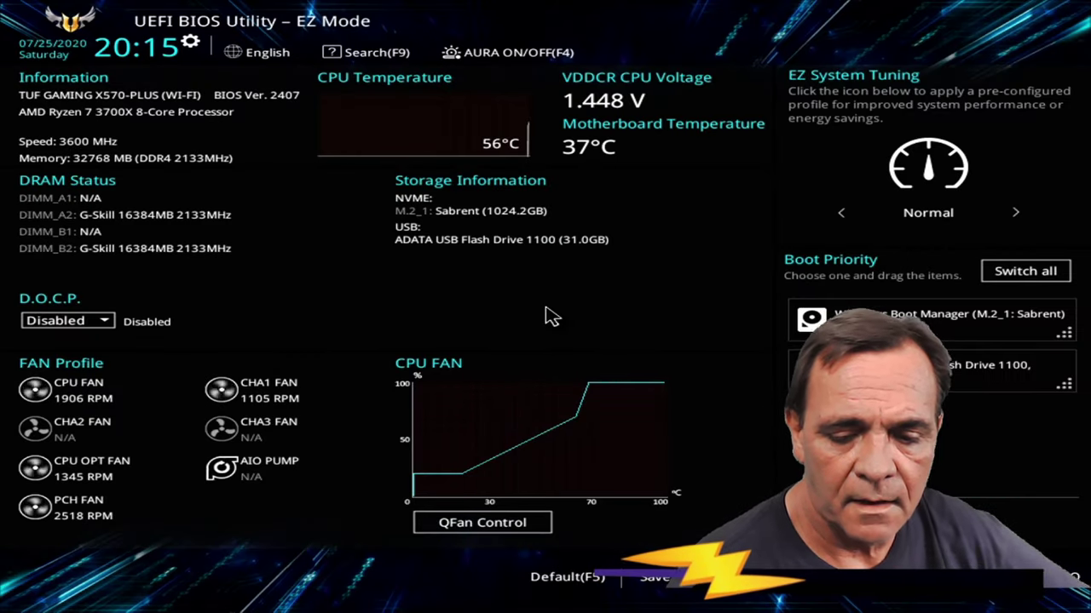
Examine the available Memory Frequency options in the Ai Tweaker settings of Advanced Mode and leave the setting as it is
{"action": "key", "text": "F7"}
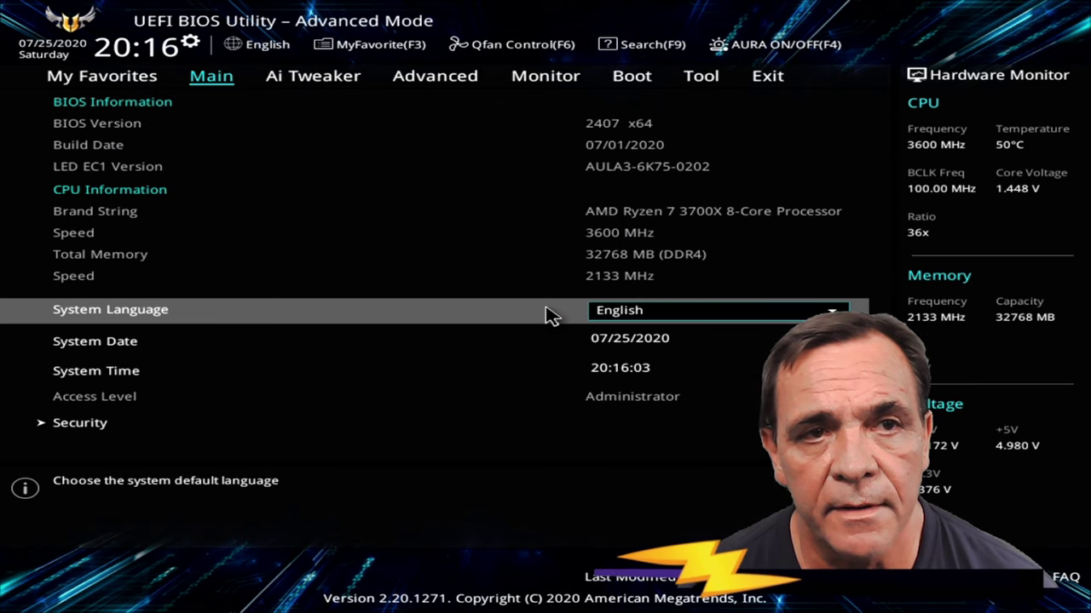
{"action": "key", "text": "Right"}
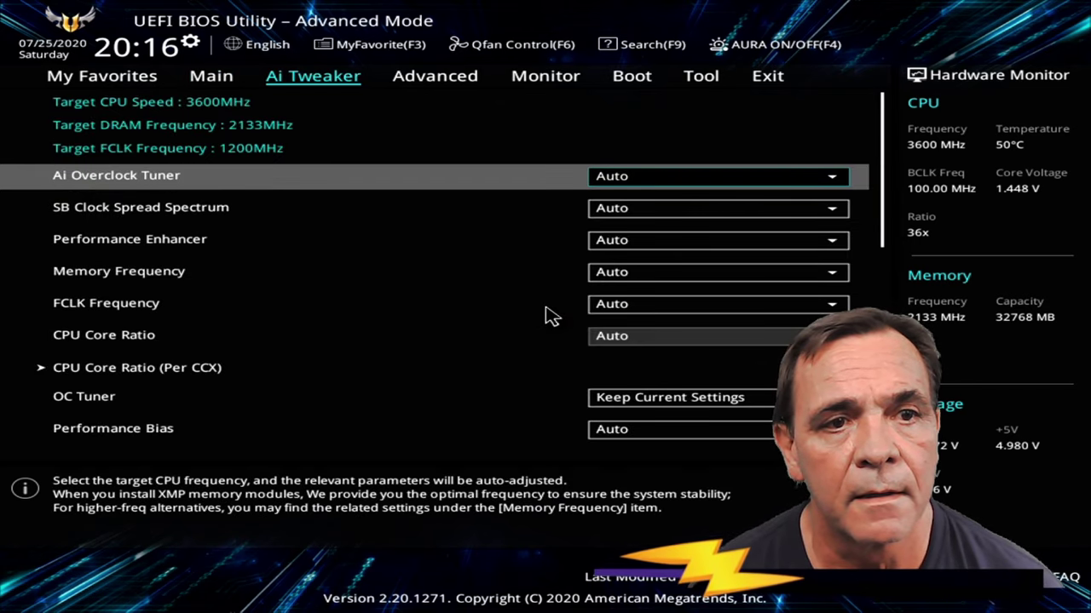
{"action": "key", "text": "Down"}
{"action": "key", "text": "Down"}
{"action": "key", "text": "Down"}
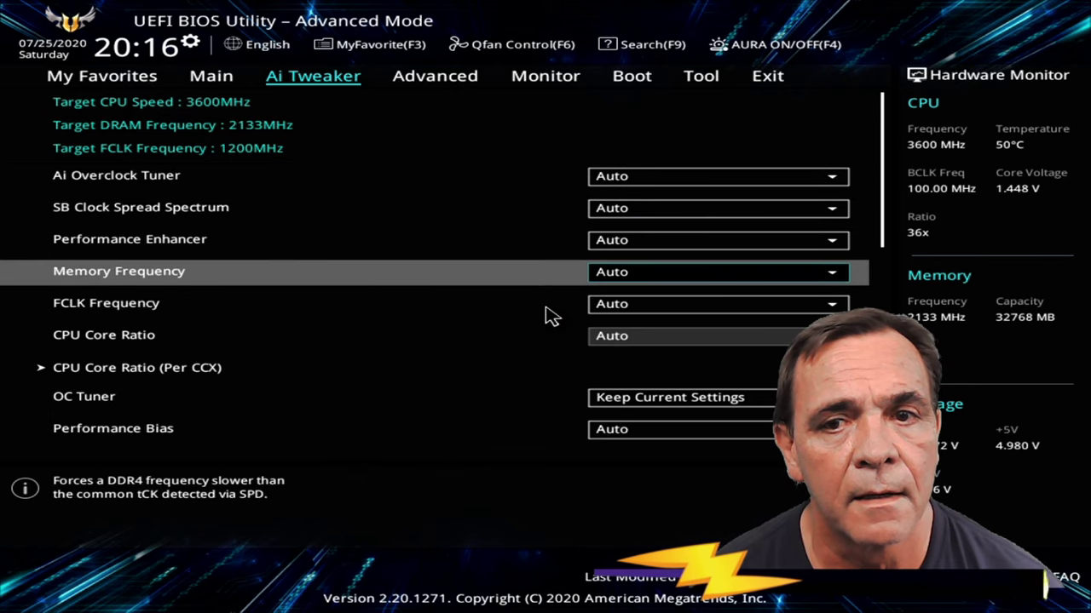
{"action": "key", "text": "Return"}
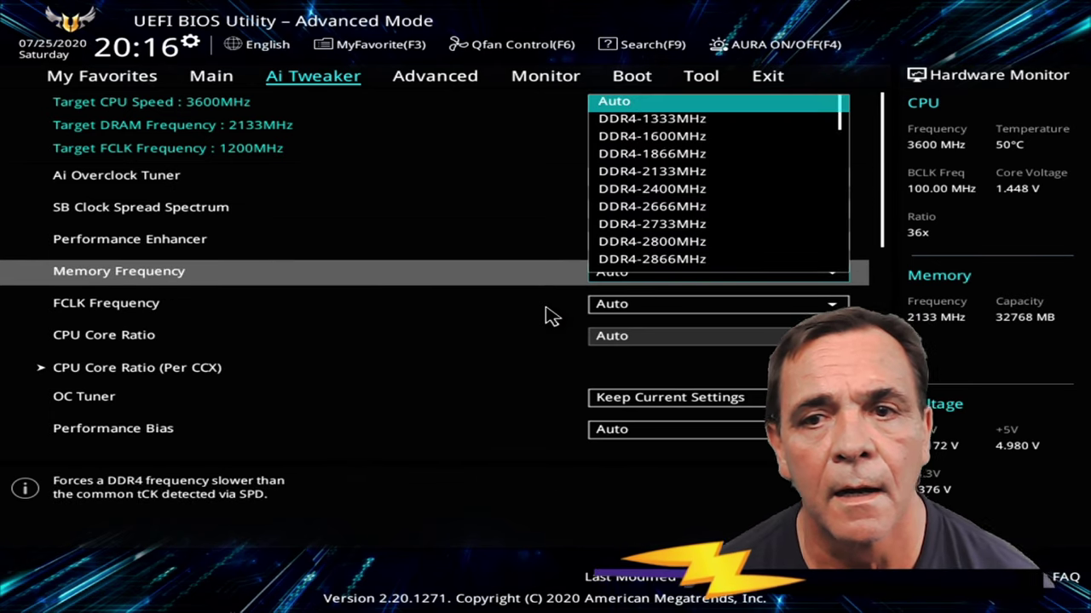
{"action": "key", "text": "Escape"}
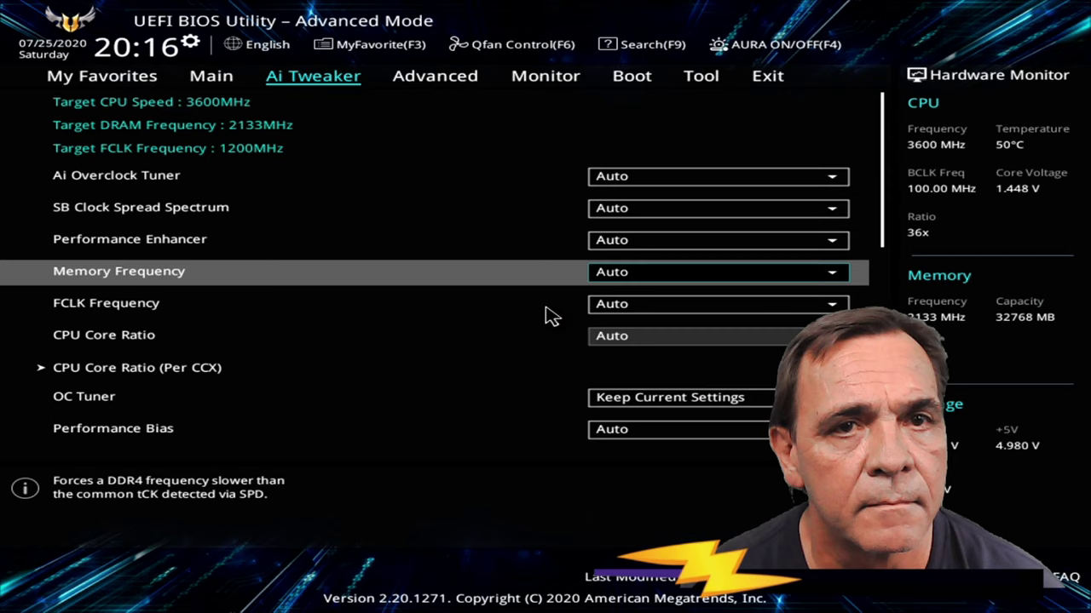
{"action": "key", "text": "Right"}
{"action": "key", "text": "Left"}
{"action": "key", "text": "Left"}
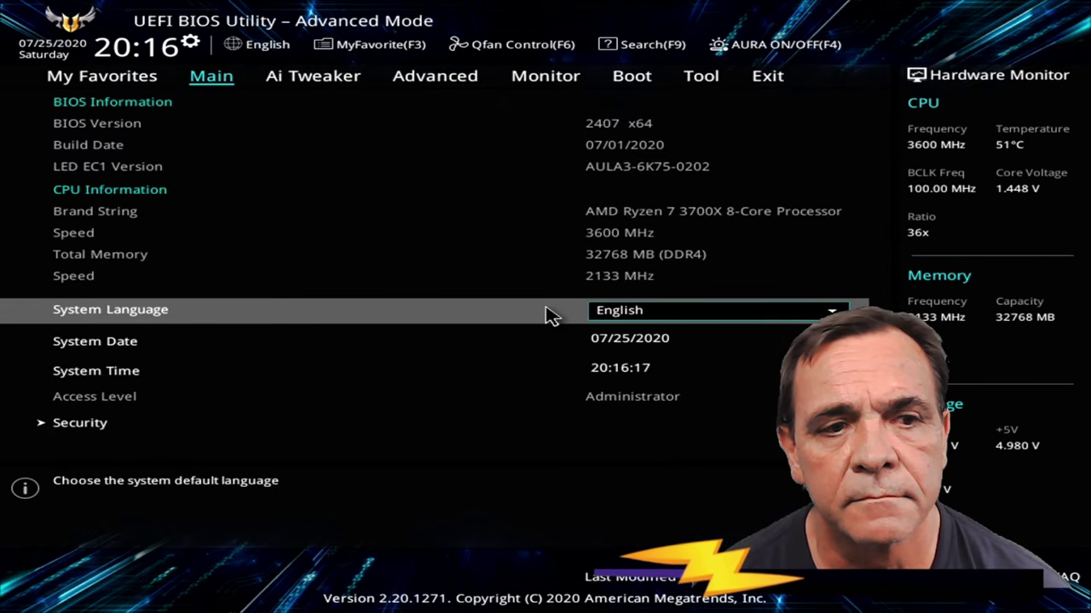
{"action": "key", "text": "Escape"}
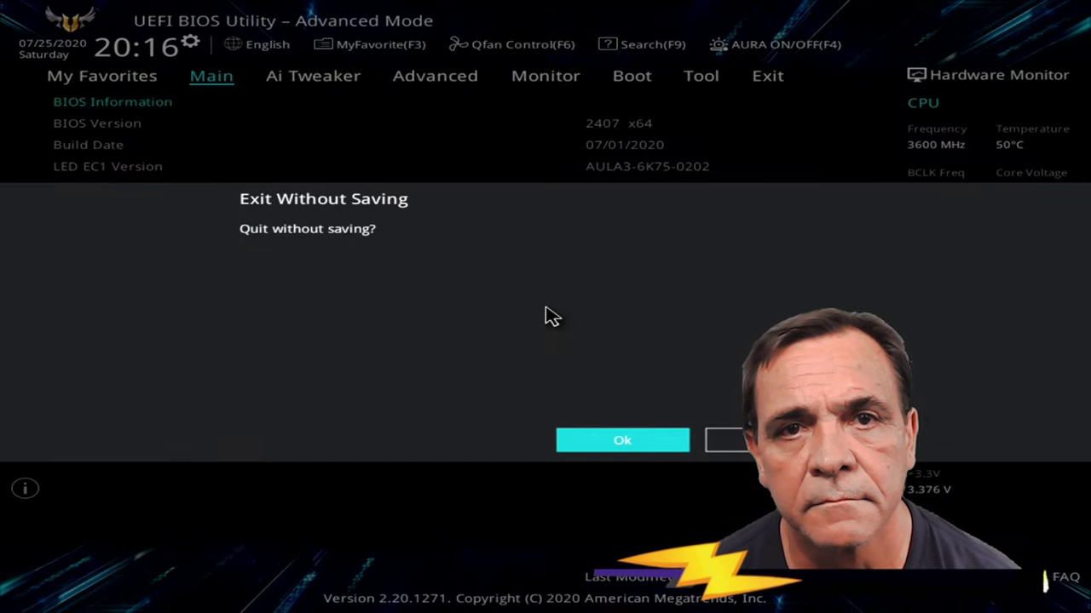
{"action": "key", "text": "Escape"}
{"action": "key", "text": "Right"}
{"action": "key", "text": "Right"}
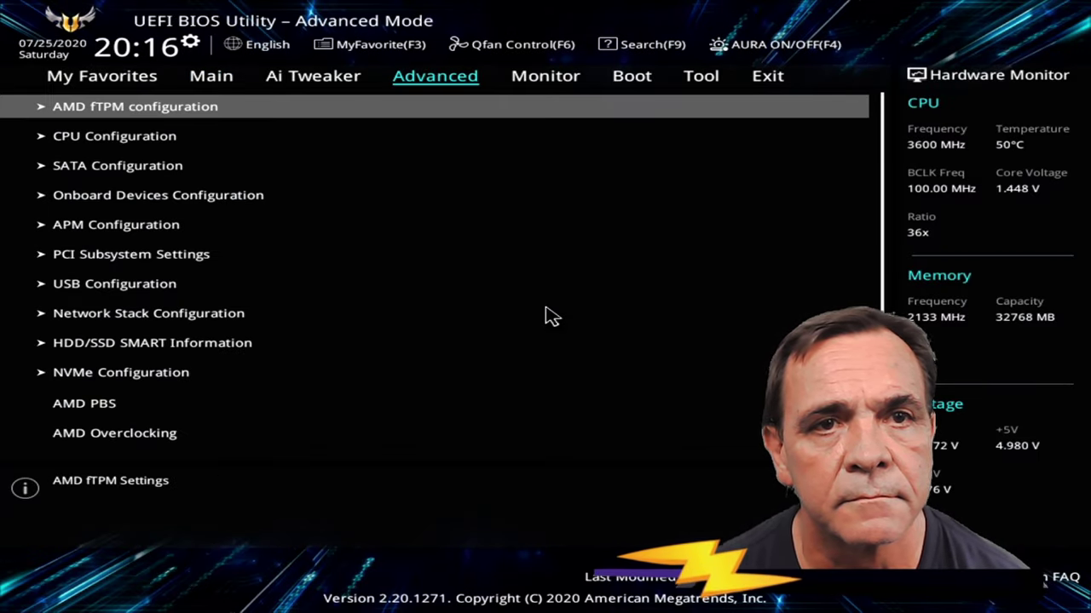
Set the Ai Overclock Tuner in the Ai Tweaker settings to D.O.C.P. and acknowledge the notice
{"action": "key", "text": "Left"}
{"action": "key", "text": "Up"}
{"action": "key", "text": "Up"}
{"action": "key", "text": "Up"}
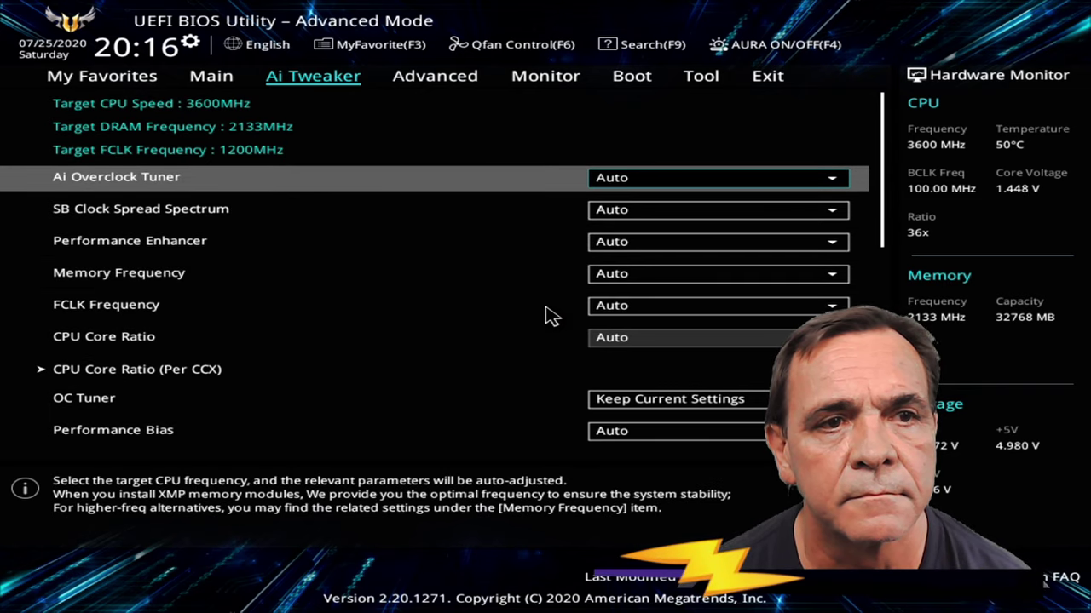
{"action": "key", "text": "Return"}
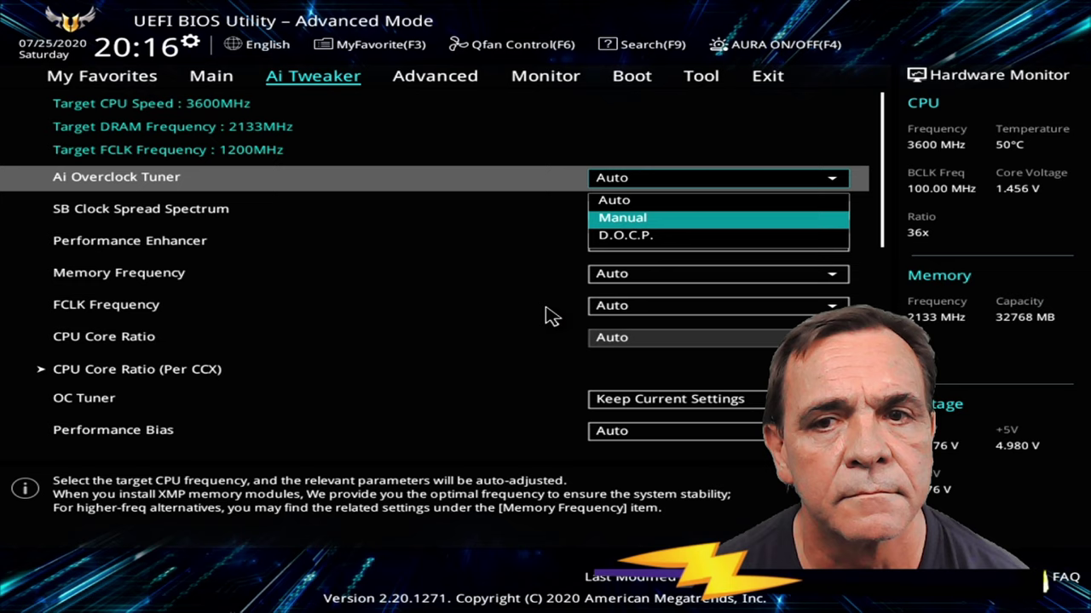
{"action": "key", "text": "Down"}
{"action": "key", "text": "Return"}
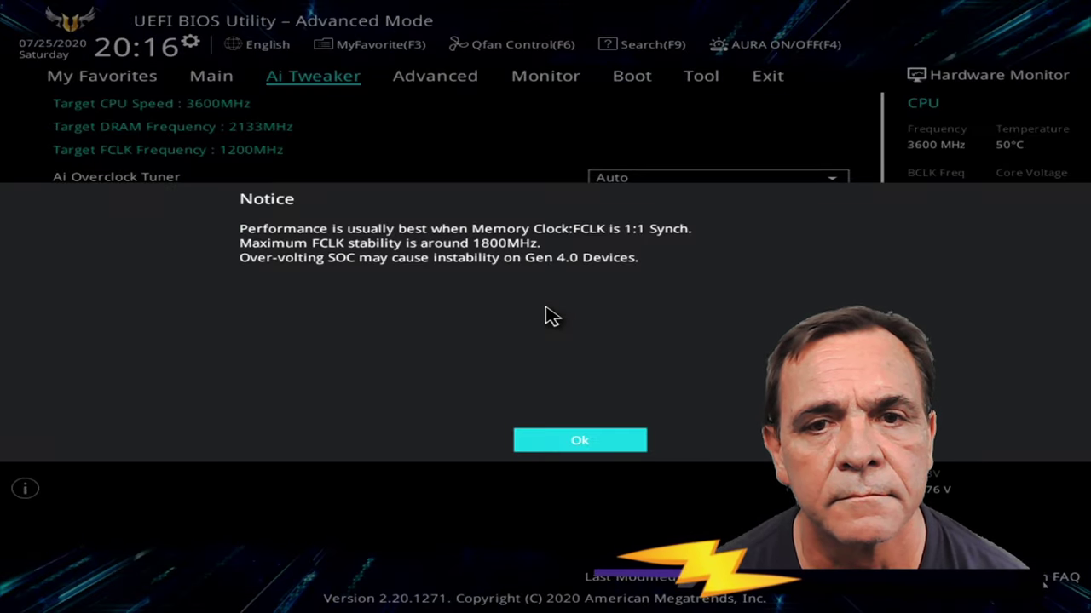
{"action": "key", "text": "Return"}
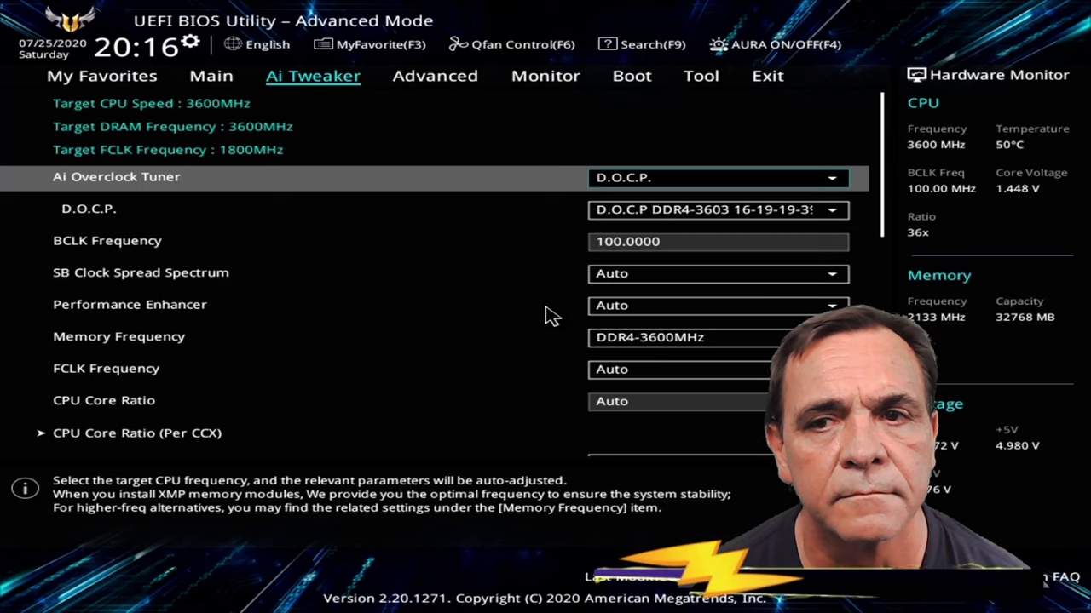
Switch the Ai Overclock Tuner to Manual and return it to Auto
{"action": "key", "text": "Down"}
{"action": "key", "text": "Down"}
{"action": "key", "text": "Up"}
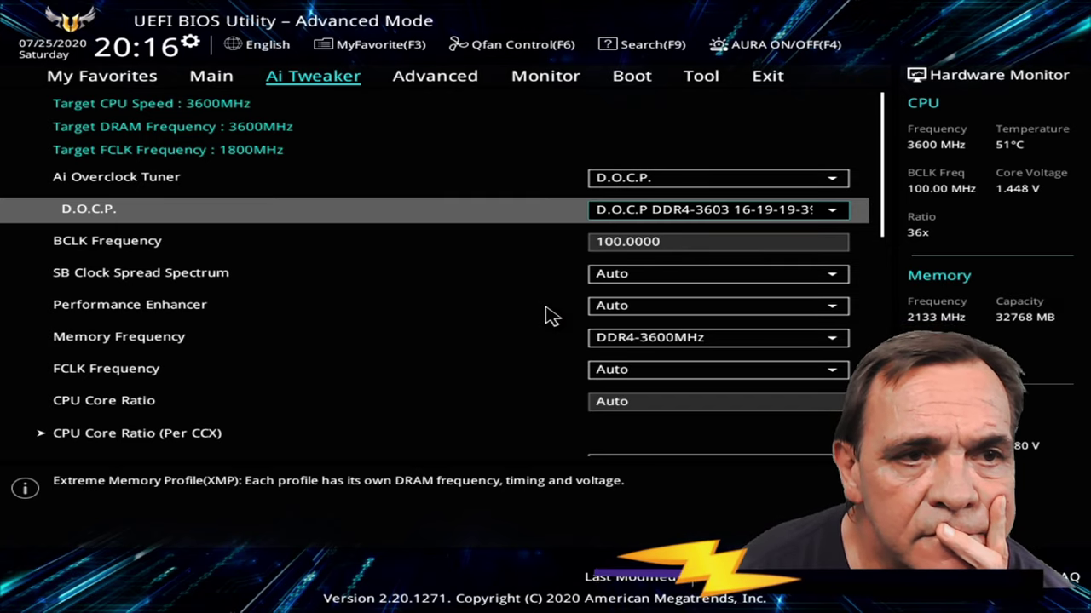
{"action": "key", "text": "Up"}
{"action": "key", "text": "Return"}
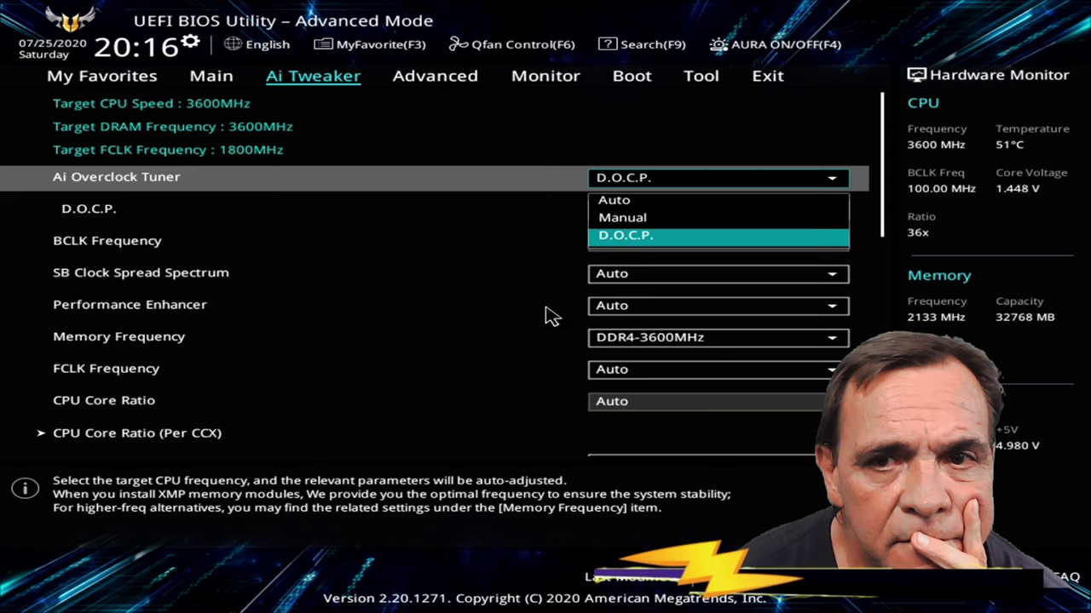
{"action": "key", "text": "Up"}
{"action": "key", "text": "Return"}
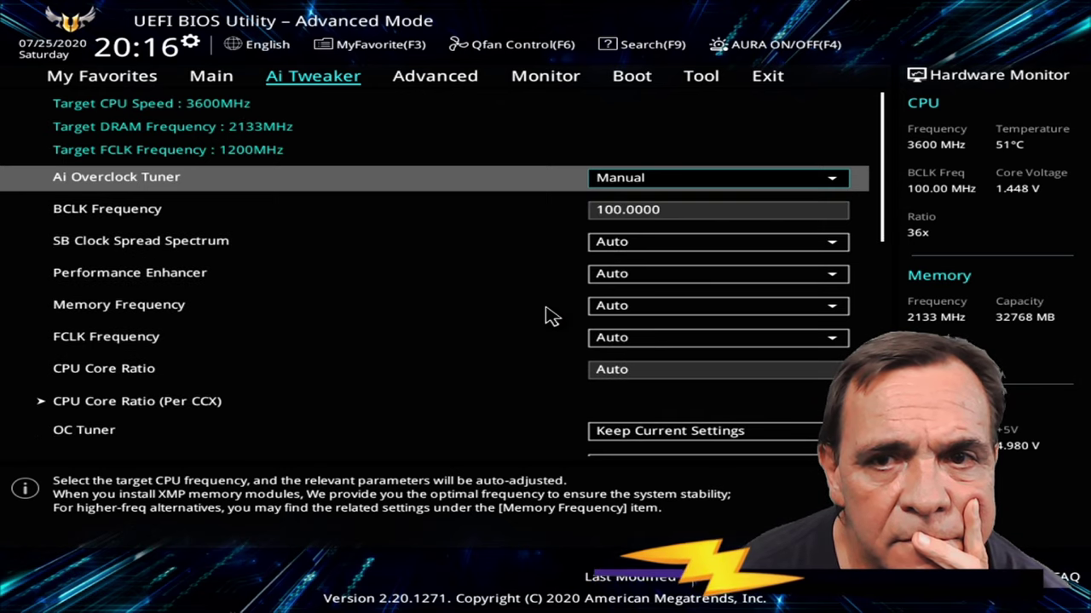
{"action": "key", "text": "Return"}
{"action": "key", "text": "Up"}
{"action": "key", "text": "Return"}
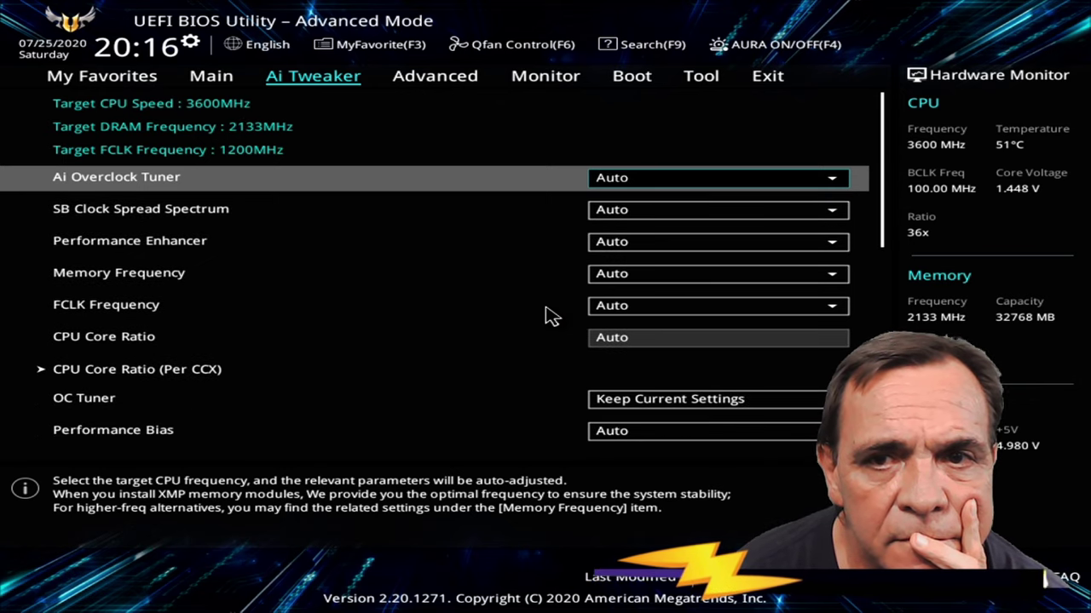
Set the Ai Overclock Tuner to D.O.C.P. and accept the Memory Clock:FCLK notice
{"action": "key", "text": "Return"}
{"action": "key", "text": "Down"}
{"action": "key", "text": "Return"}
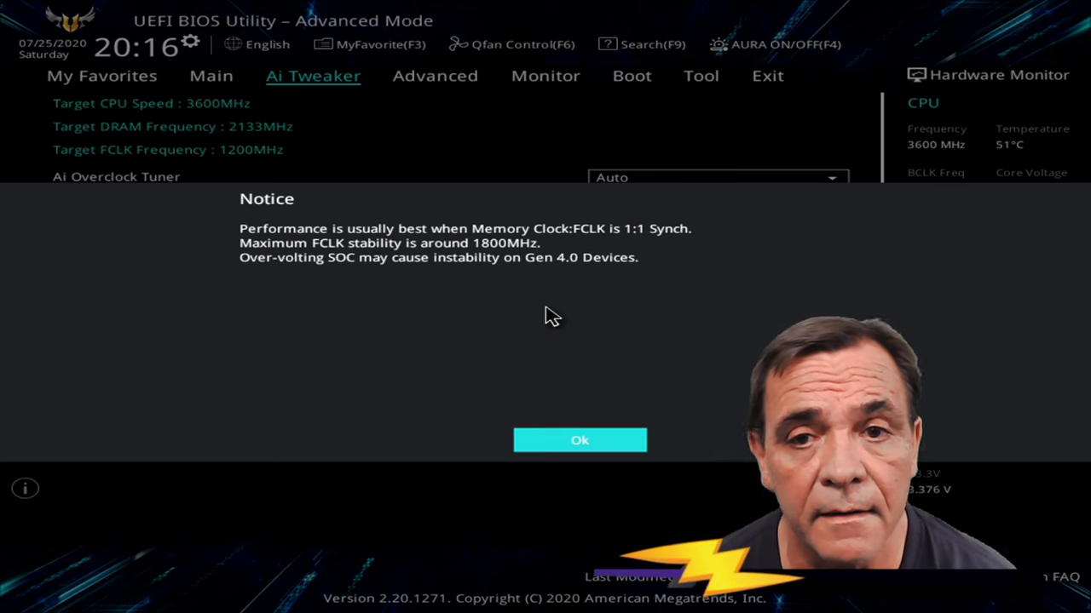
{"action": "key", "text": "Return"}
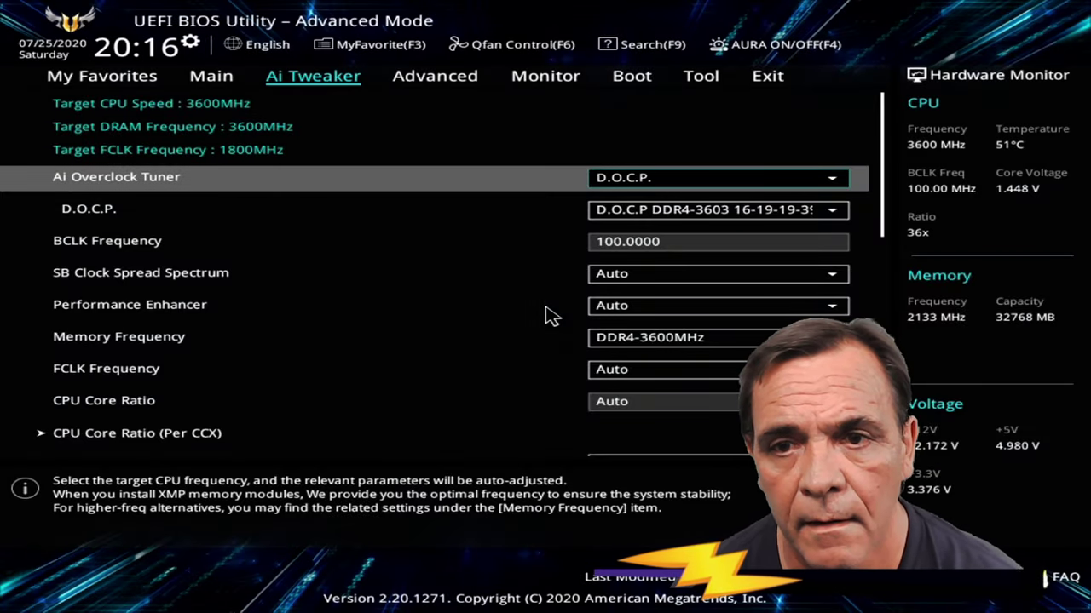
Review the D.O.C.P. profile and Memory Frequency settings, and examine the FCLK Frequency options, leaving FCLK Frequency at Auto
{"action": "key", "text": "Down"}
{"action": "key", "text": "Down"}
{"action": "key", "text": "Down"}
{"action": "key", "text": "Down"}
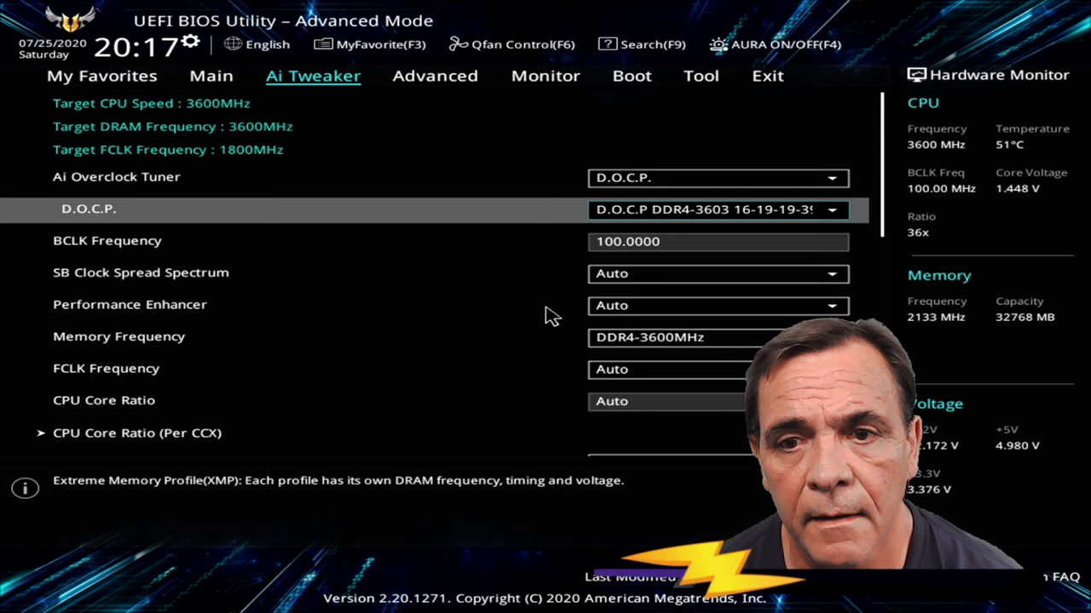
{"action": "key", "text": "Down"}
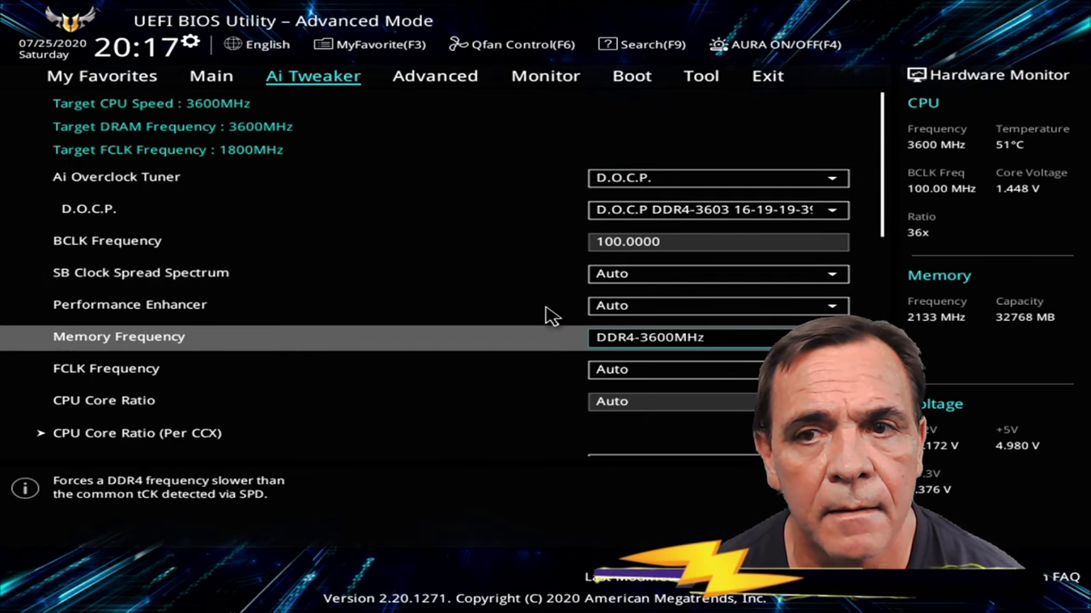
{"action": "key", "text": "Down"}
{"action": "key", "text": "Return"}
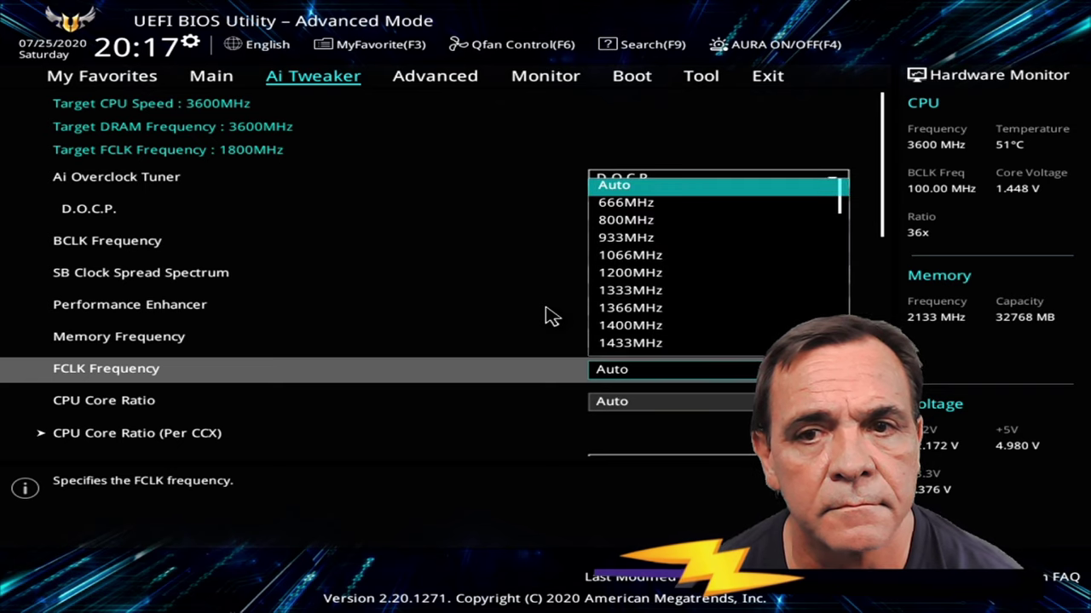
{"action": "key", "text": "Escape"}
{"action": "key", "text": "Return"}
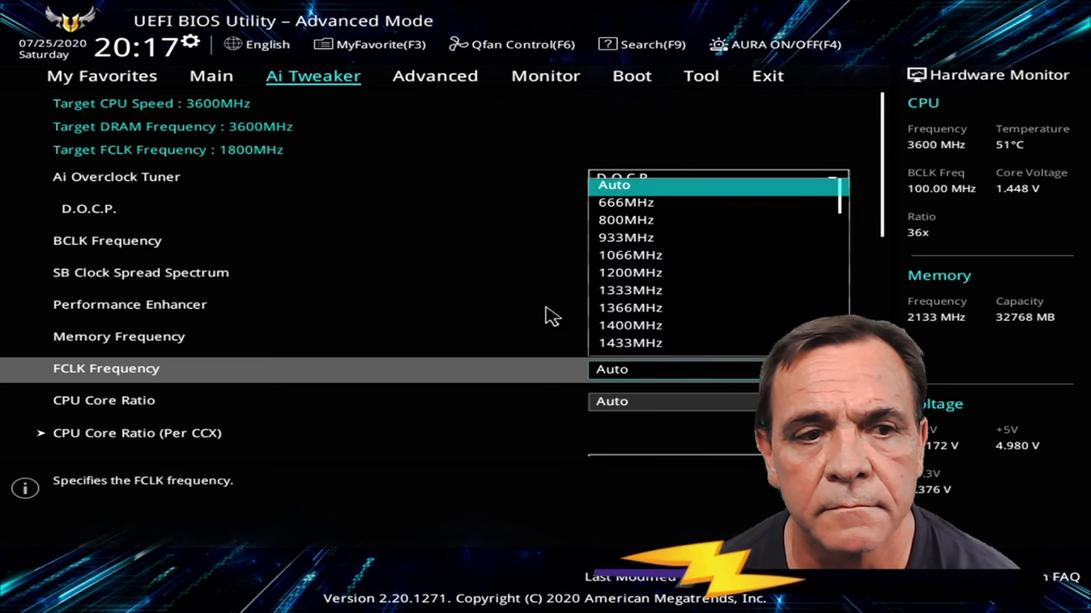
{"action": "key", "text": "Escape"}
{"action": "key", "text": "Down"}
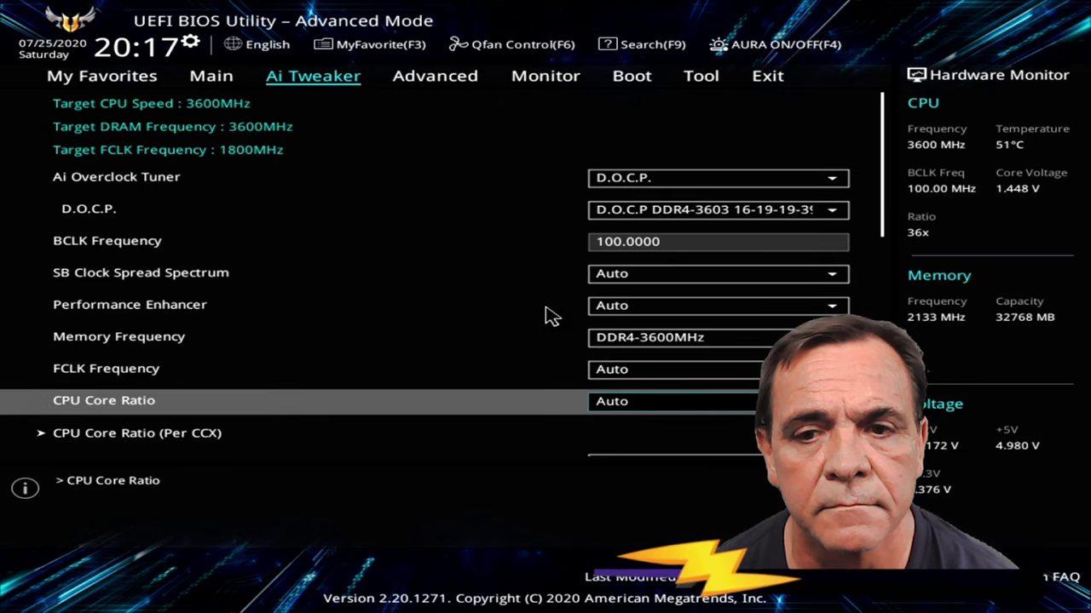
Examine the OC Tuner options and leave the setting at Keep Current Settings
{"action": "key", "text": "Down"}
{"action": "key", "text": "Down"}
{"action": "key", "text": "Down"}
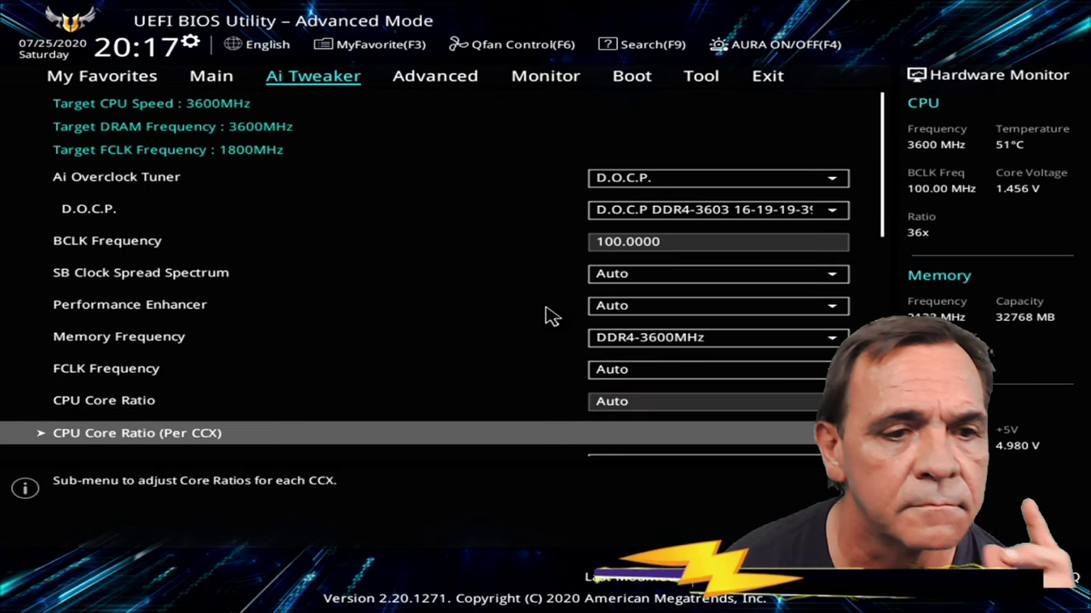
{"action": "key", "text": "Up"}
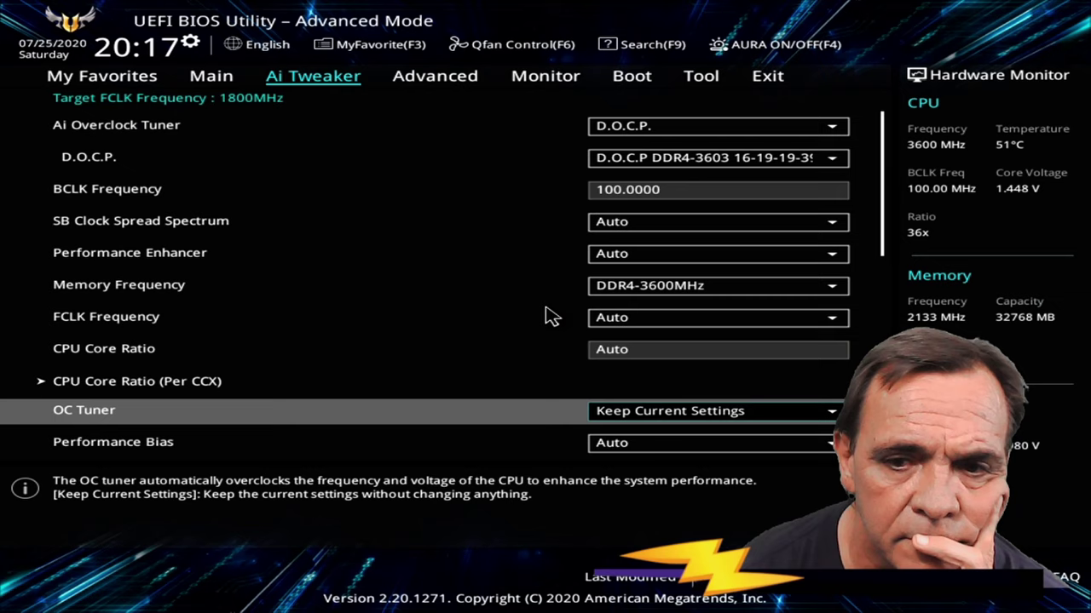
{"action": "key", "text": "Return"}
{"action": "key", "text": "Down"}
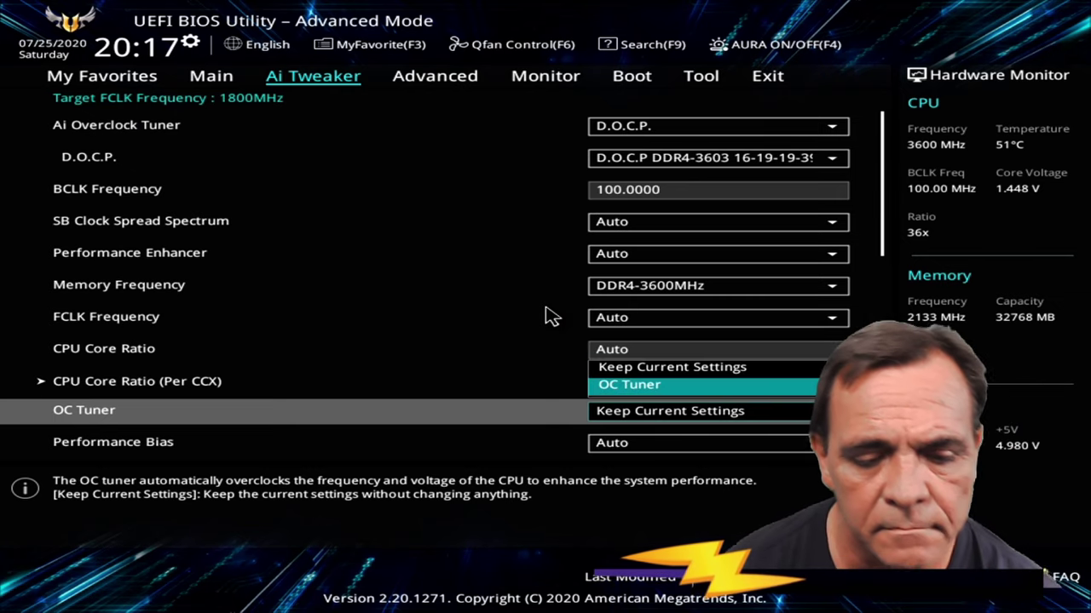
{"action": "key", "text": "Escape"}
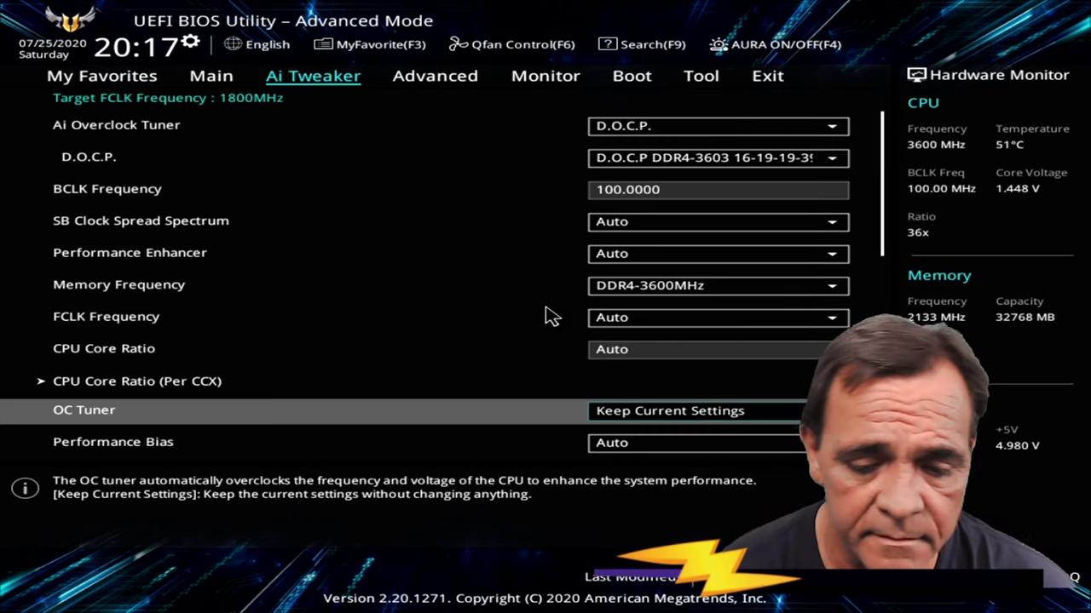
Save the BIOS changes and exit setup, and sign in to Windows with the account PIN
{"action": "key", "text": "F10"}
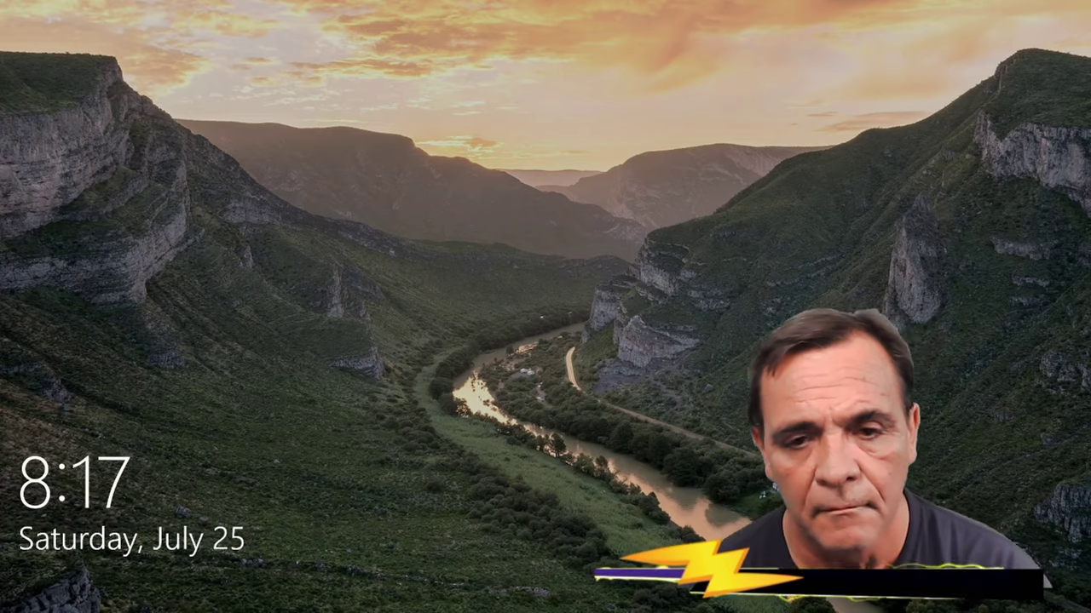
{"action": "key", "text": "space"}
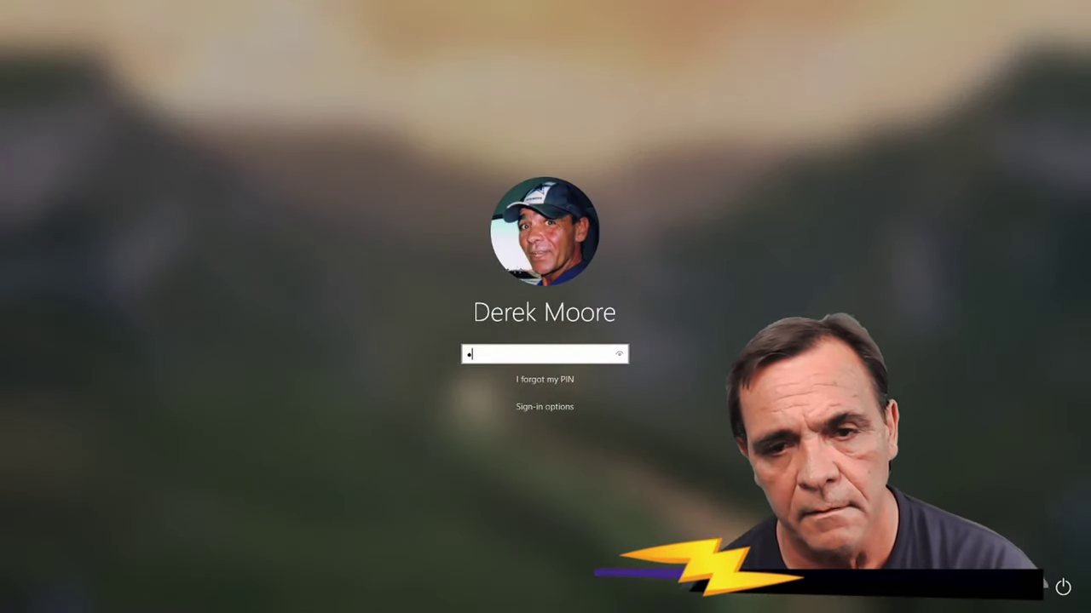
{"action": "type", "text": "***"}
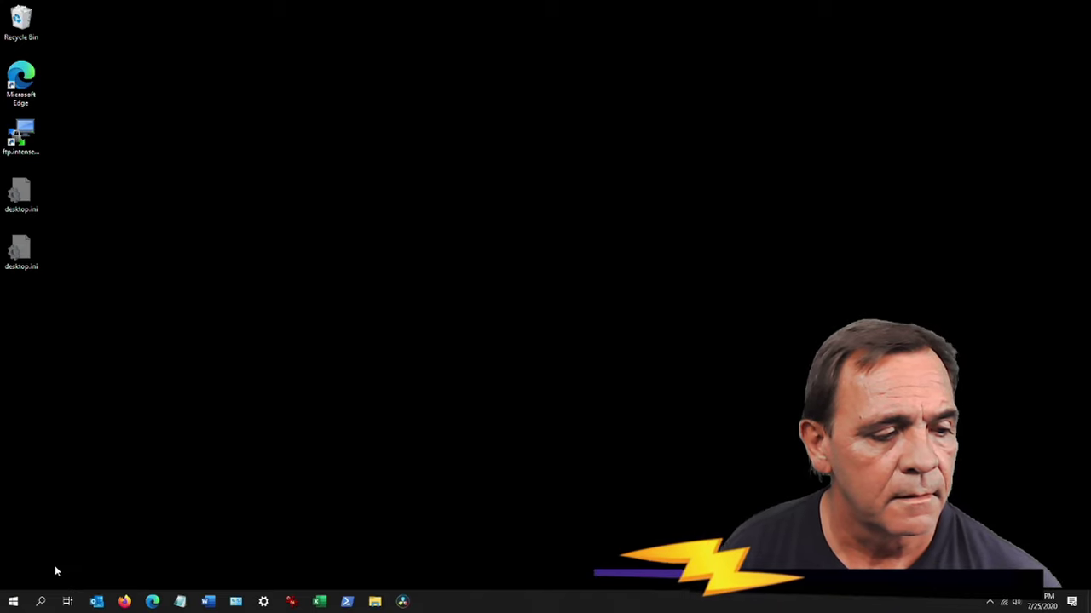
Restart the computer from Windows and sign in again with the account PIN
{"action": "right_click", "coordinate": [15, 600]}
{"action": "mouse_move", "coordinate": [56, 570]}
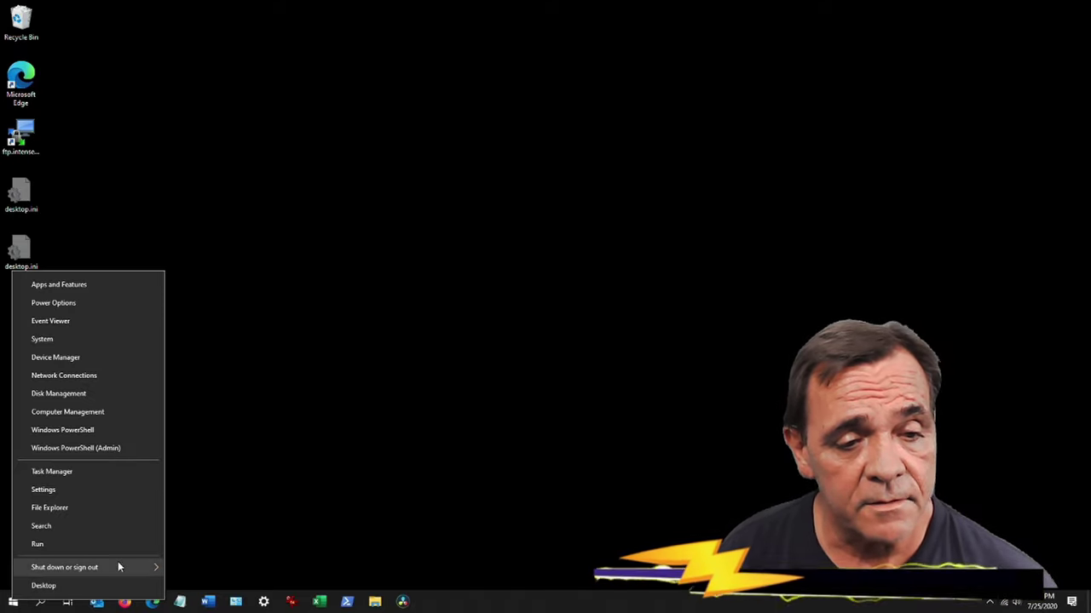
{"action": "left_click", "coordinate": [215, 564]}
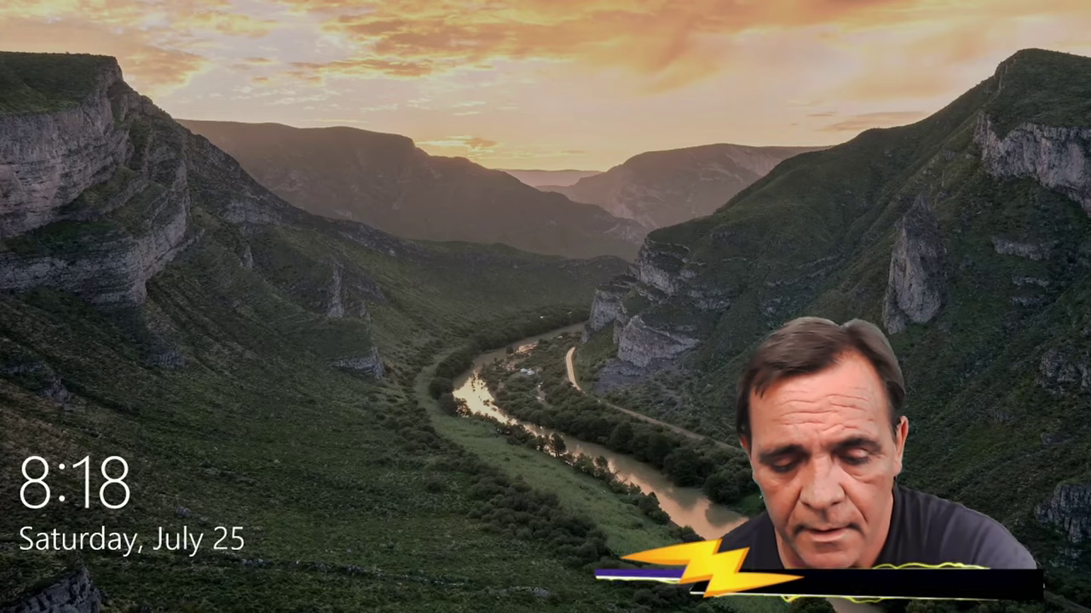
{"action": "key", "text": "space"}
{"action": "type", "text": "•••"}
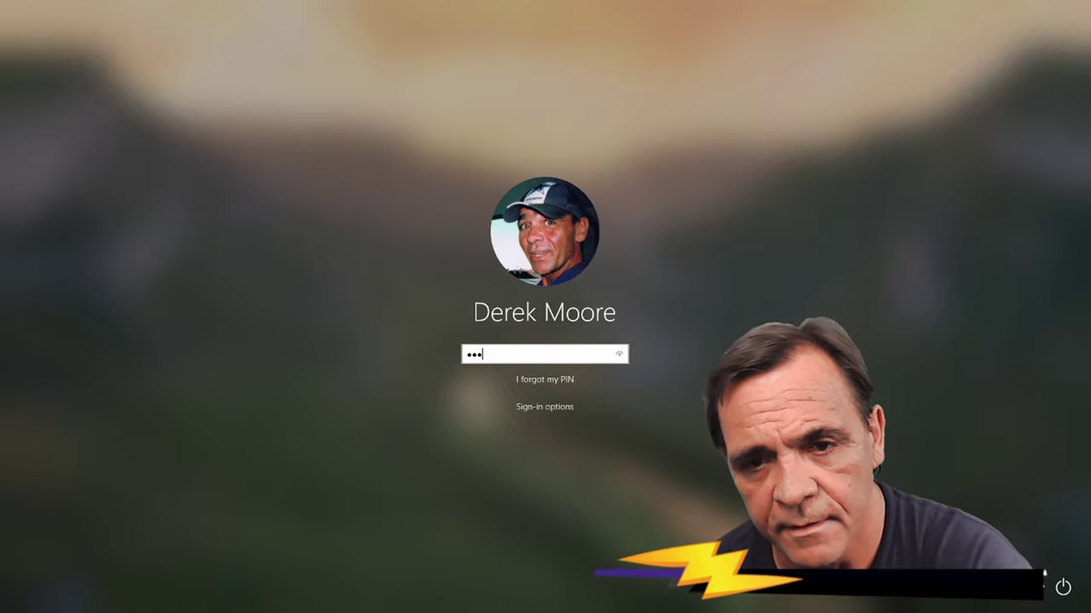
{"action": "type", "text": "•"}
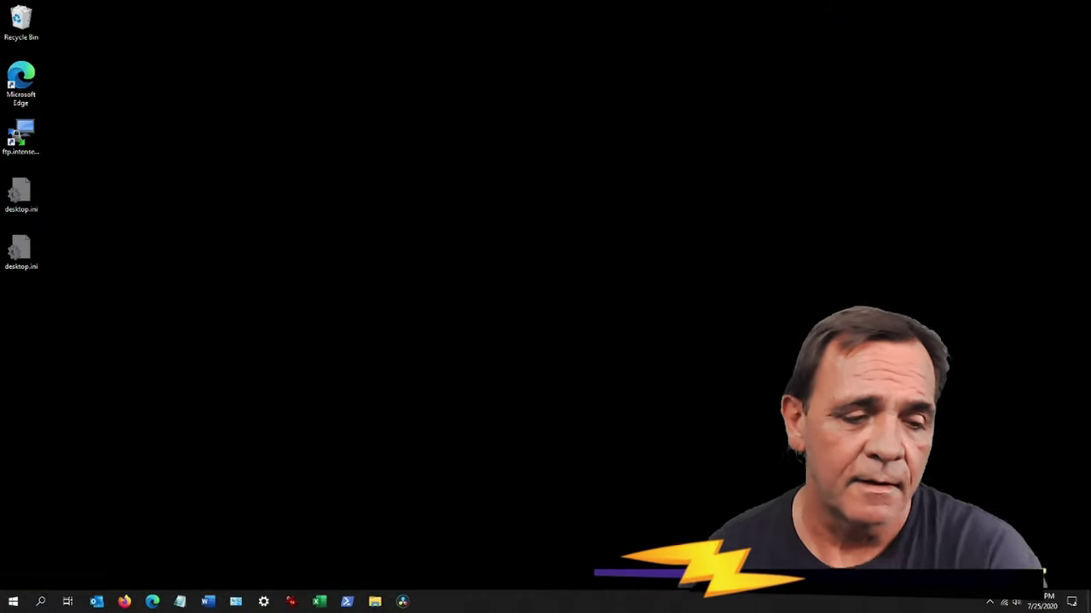
Restart the computer from Windows, enter the BIOS setup and switch it to Advanced Mode
{"action": "right_click", "coordinate": [14, 602]}
{"action": "mouse_move", "coordinate": [68, 568]}
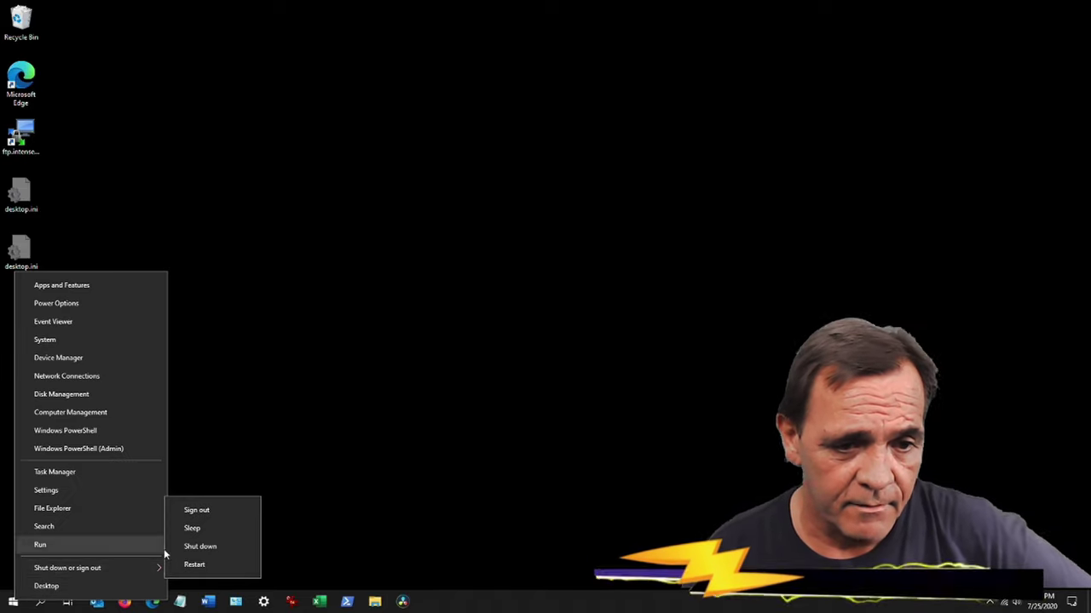
{"action": "left_click", "coordinate": [213, 564]}
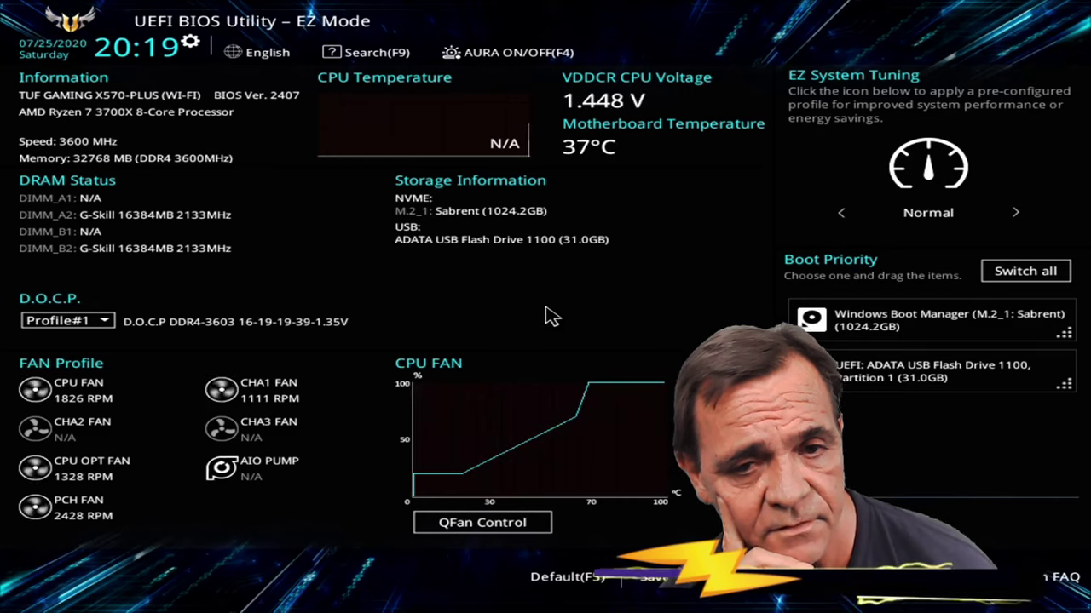
{"action": "key", "text": "F7"}
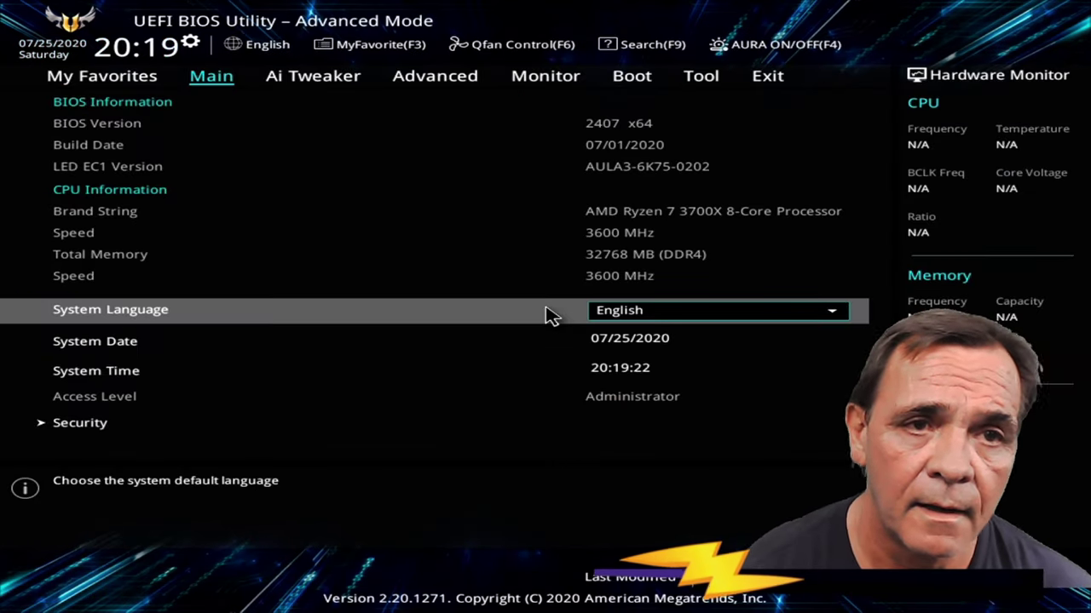
Look over the Monitor, Ai Tweaker and Advanced pages, including the CPU Configuration settings
{"action": "key", "text": "Right"}
{"action": "key", "text": "Right"}
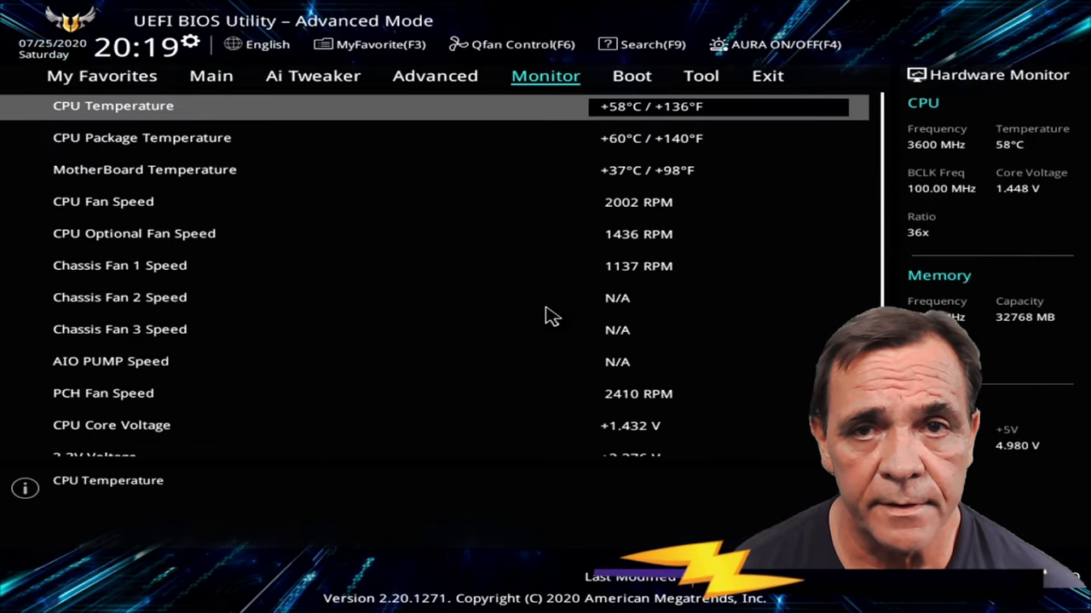
{"action": "key", "text": "Left"}
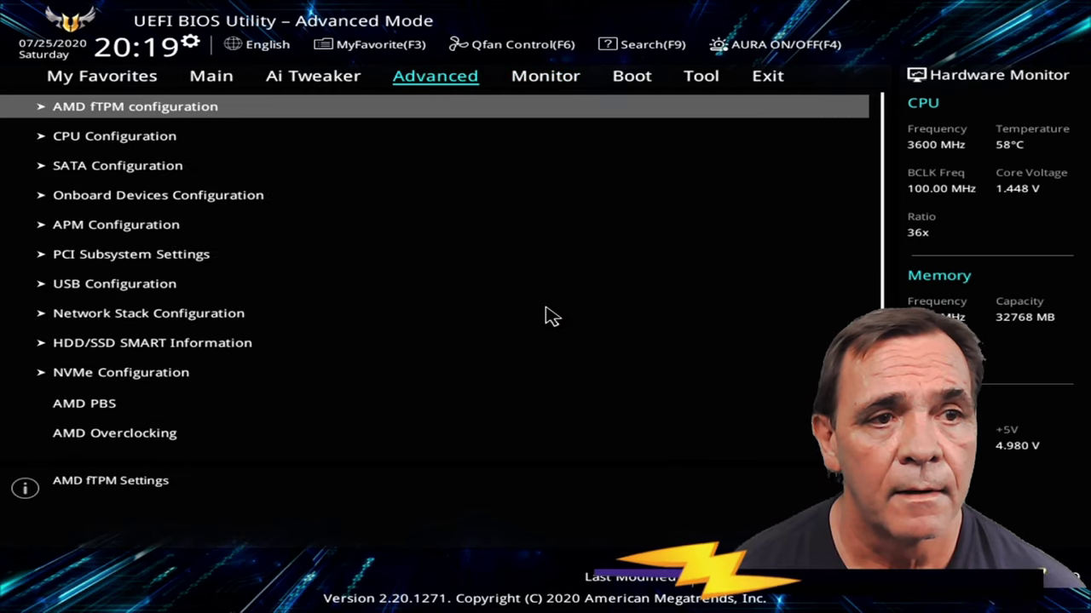
{"action": "key", "text": "Down"}
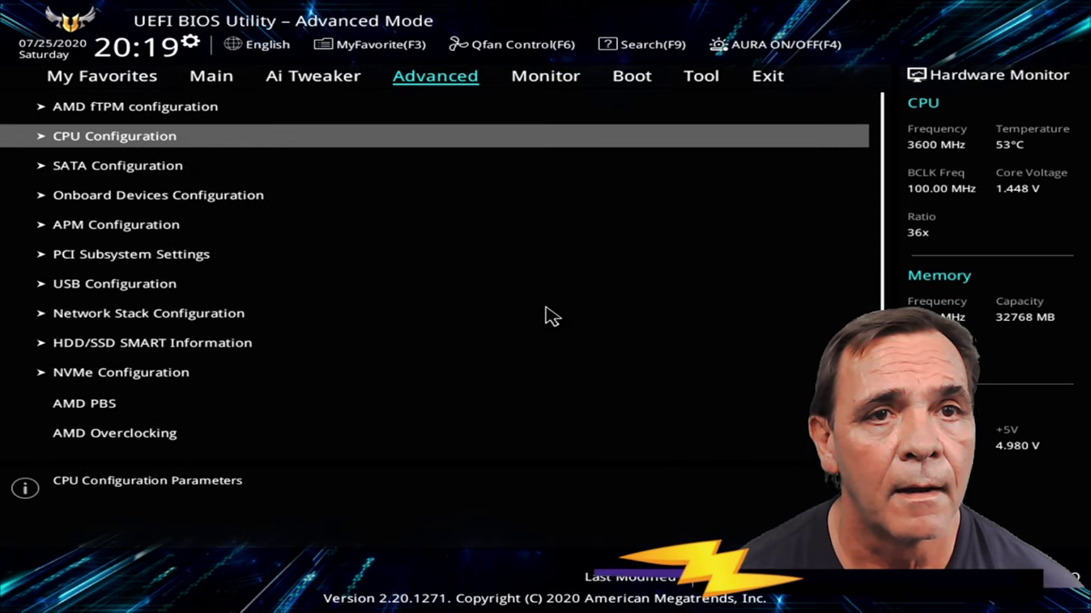
{"action": "key", "text": "Left"}
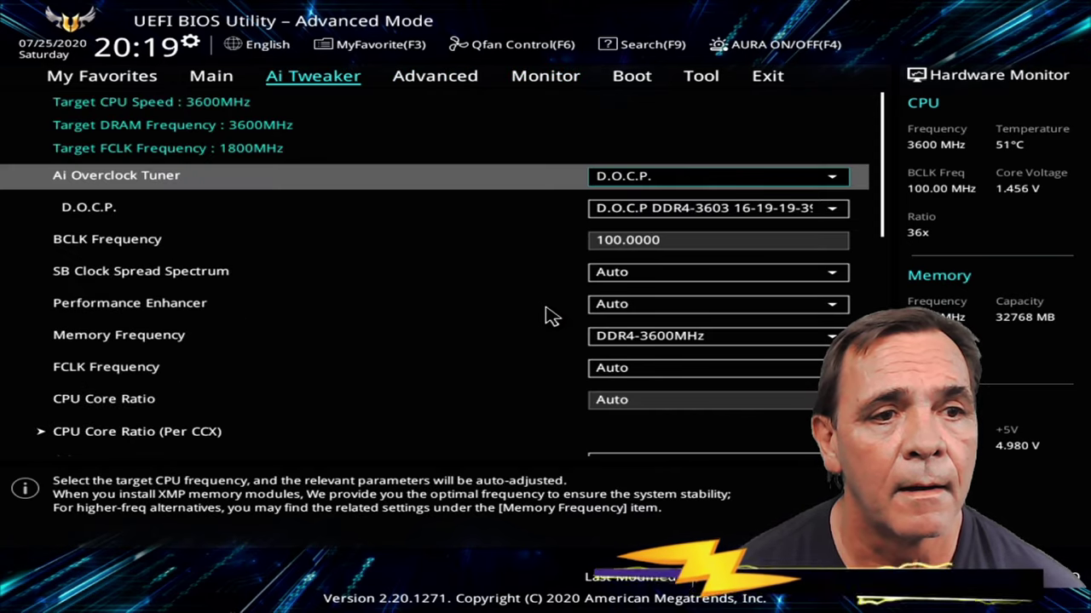
{"action": "key", "text": "Right"}
{"action": "key", "text": "Return"}
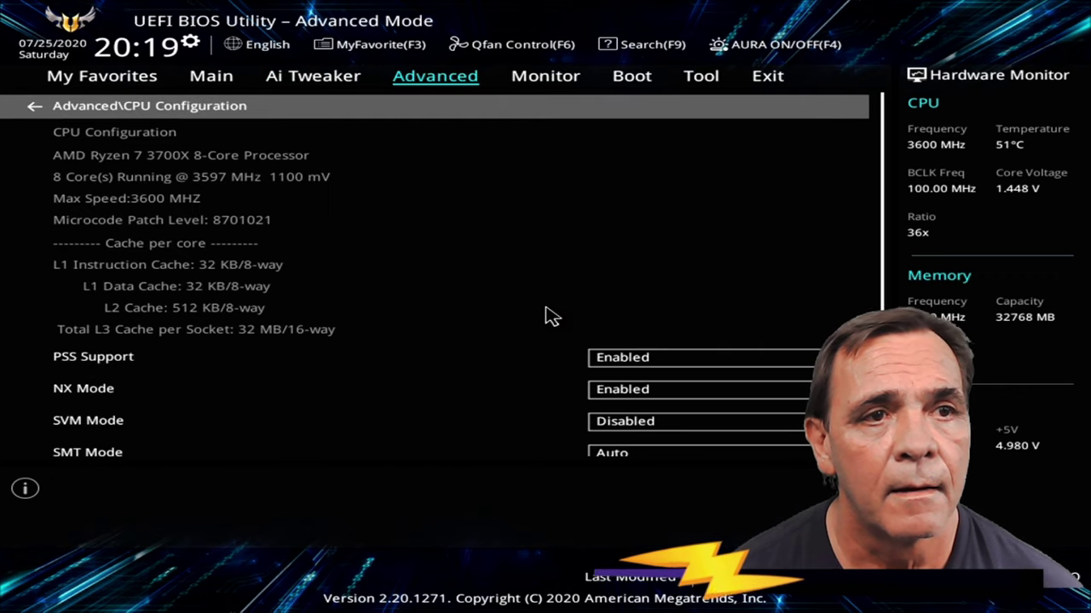
{"action": "key", "text": "Escape"}
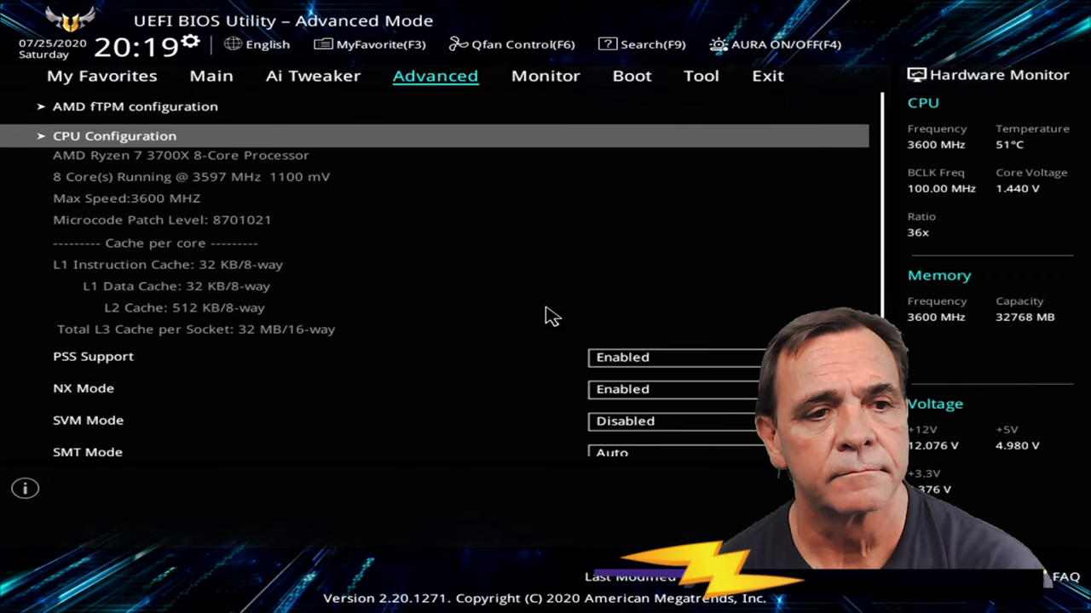
Open the AMD CBS settings among the Advanced options
{"action": "key", "text": "Down"}
{"action": "key", "text": "Down"}
{"action": "key", "text": "Down"}
{"action": "key", "text": "Down"}
{"action": "key", "text": "Down"}
{"action": "key", "text": "Down"}
{"action": "key", "text": "Down"}
{"action": "key", "text": "Down"}
{"action": "key", "text": "Down"}
{"action": "key", "text": "Down"}
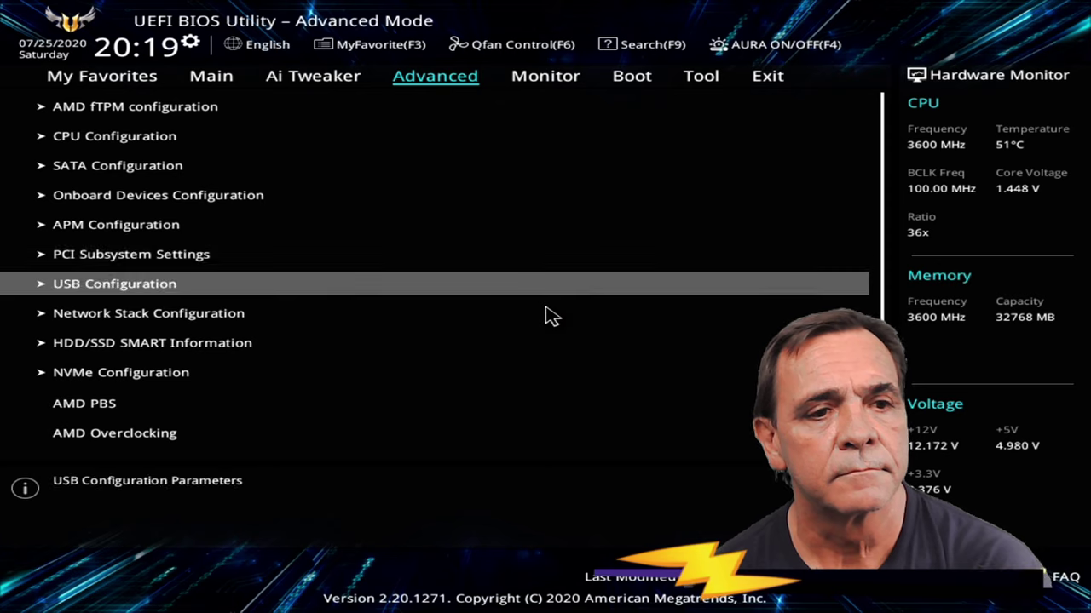
{"action": "key", "text": "Down"}
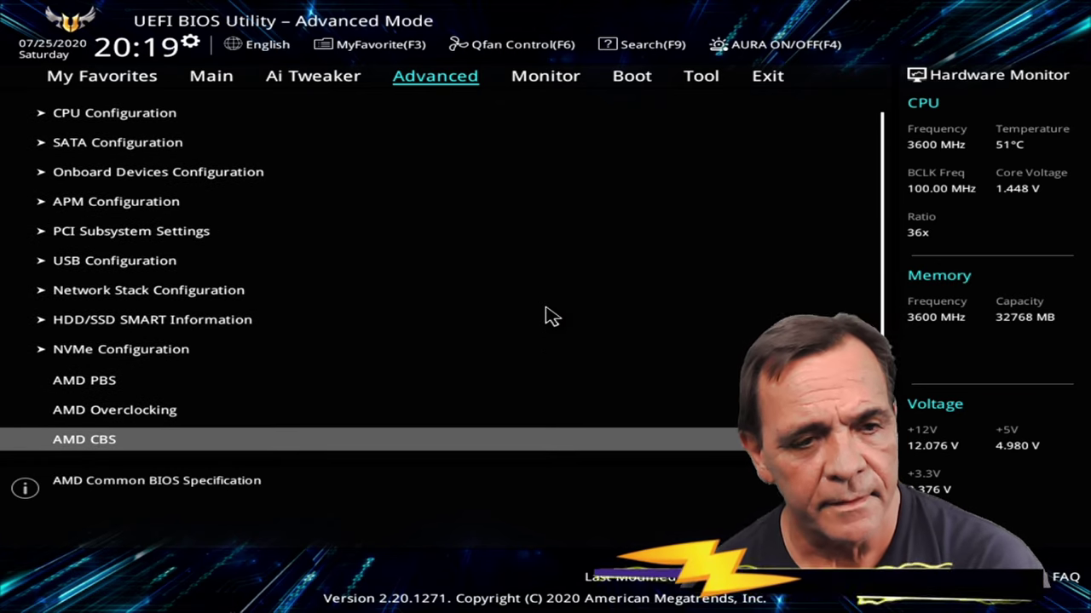
{"action": "key", "text": "Return"}
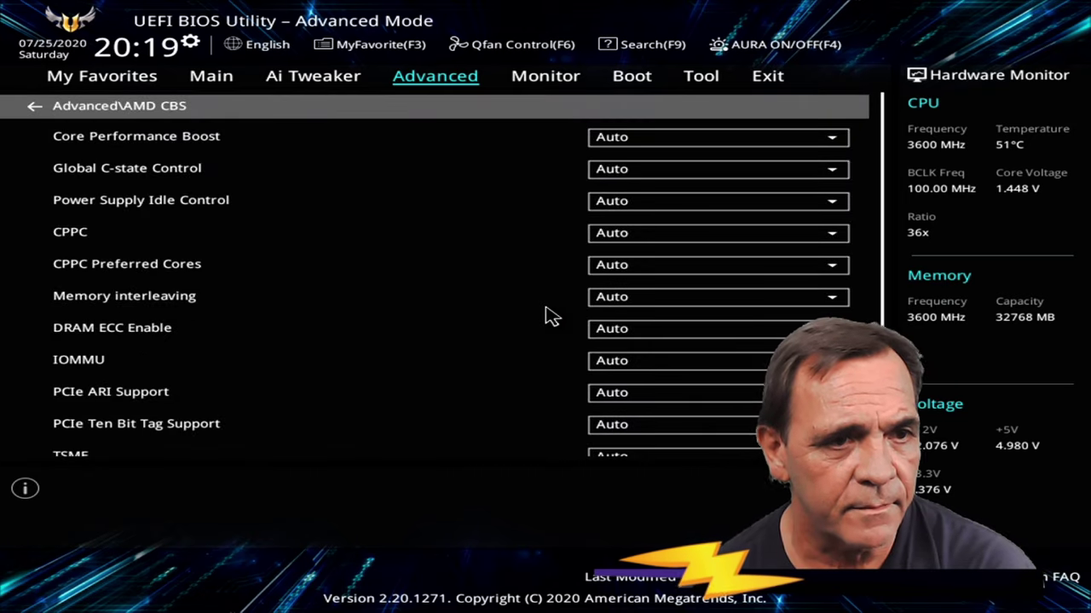
Read the descriptions of the AMD CBS settings Global C-state Control, Power Supply Idle Control, CPPC and CPPC Preferred Cores
{"action": "key", "text": "Down"}
{"action": "key", "text": "Down"}
{"action": "key", "text": "Down"}
{"action": "key", "text": "Down"}
{"action": "key", "text": "Down"}
{"action": "key", "text": "Up"}
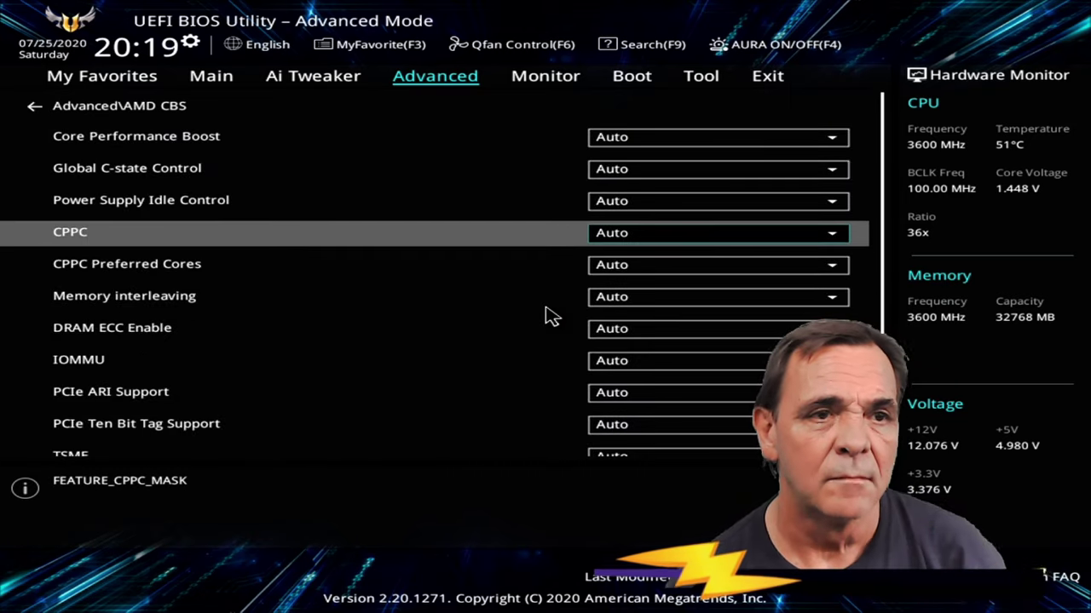
{"action": "key", "text": "Down"}
{"action": "key", "text": "Up"}
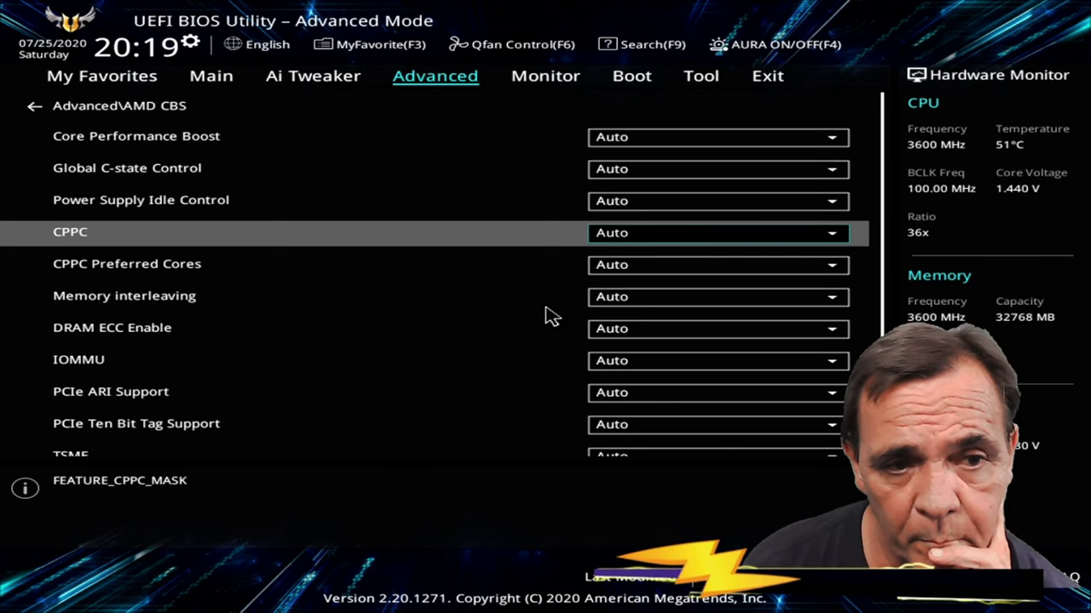
{"action": "key", "text": "Up"}
{"action": "key", "text": "Up"}
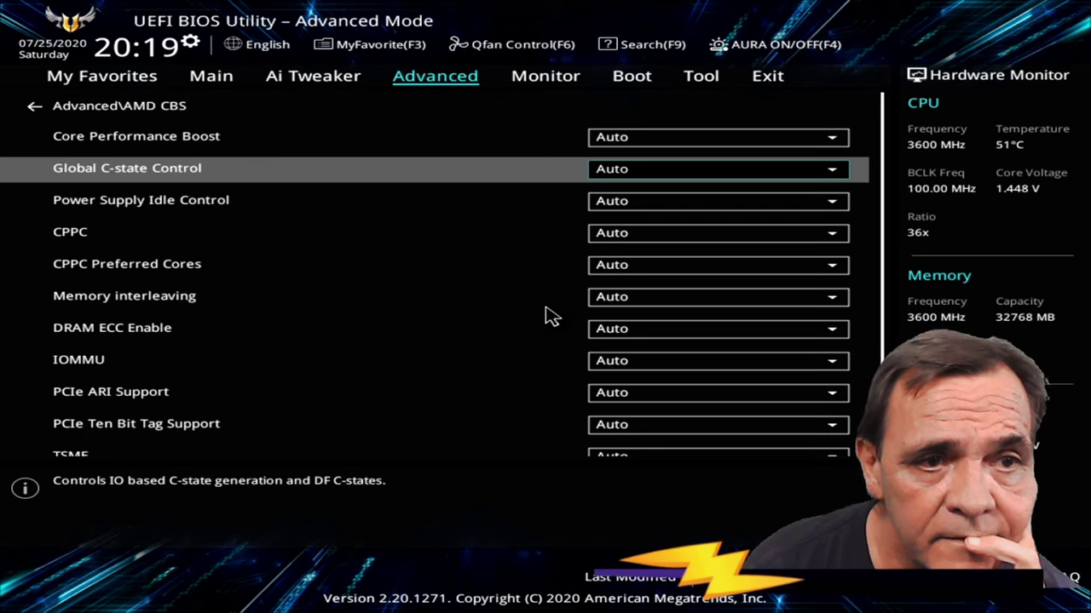
{"action": "key", "text": "Down"}
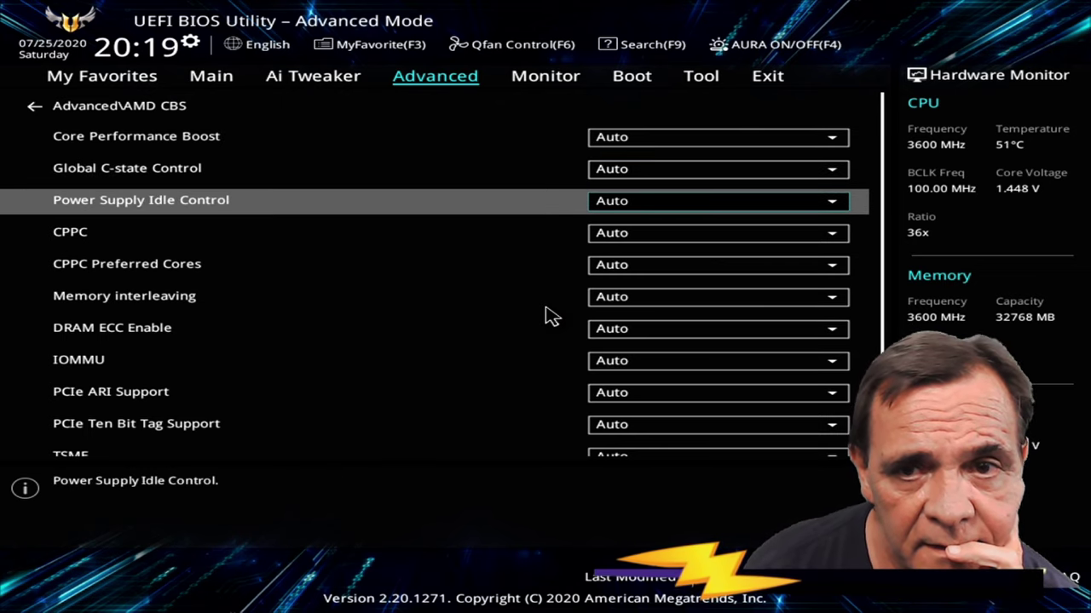
{"action": "key", "text": "Down"}
{"action": "key", "text": "Down"}
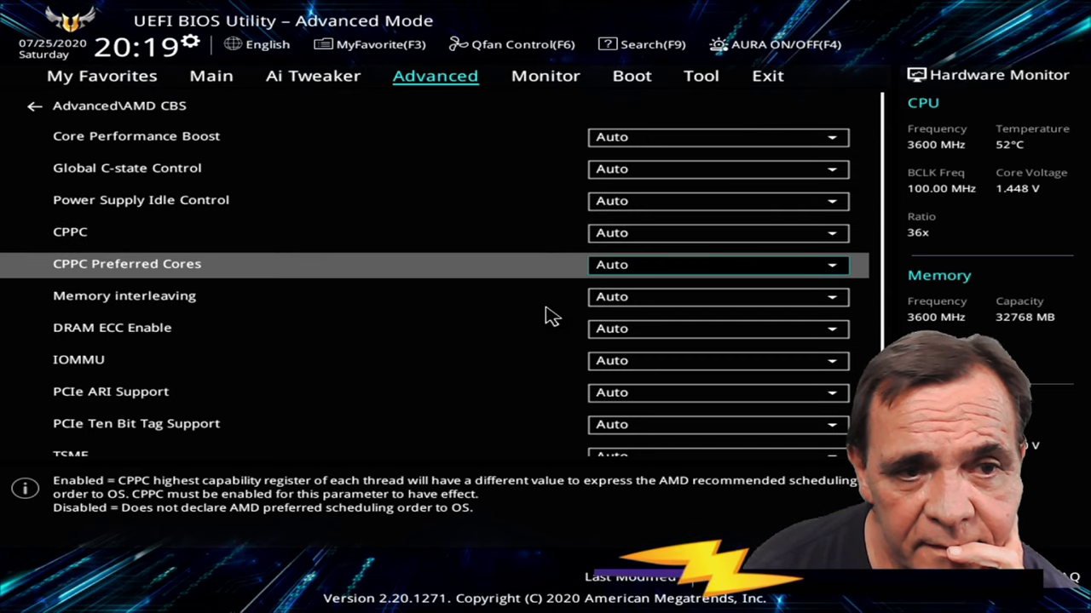
Check the available options for Memory interleaving and keep it at Auto
{"action": "key", "text": "Down"}
{"action": "key", "text": "Return"}
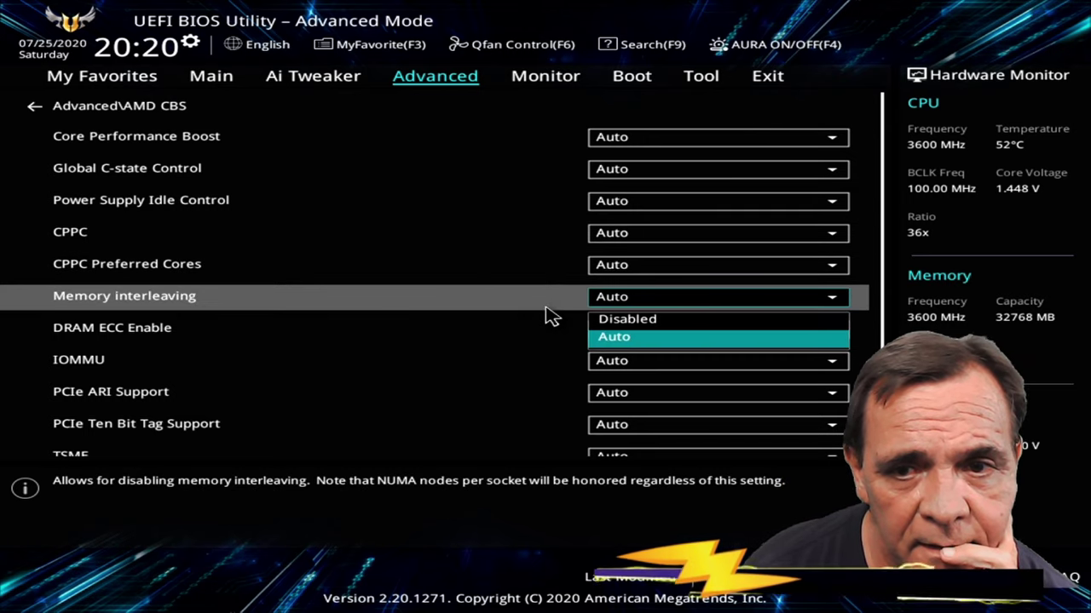
{"action": "key", "text": "Return"}
{"action": "key", "text": "Down"}
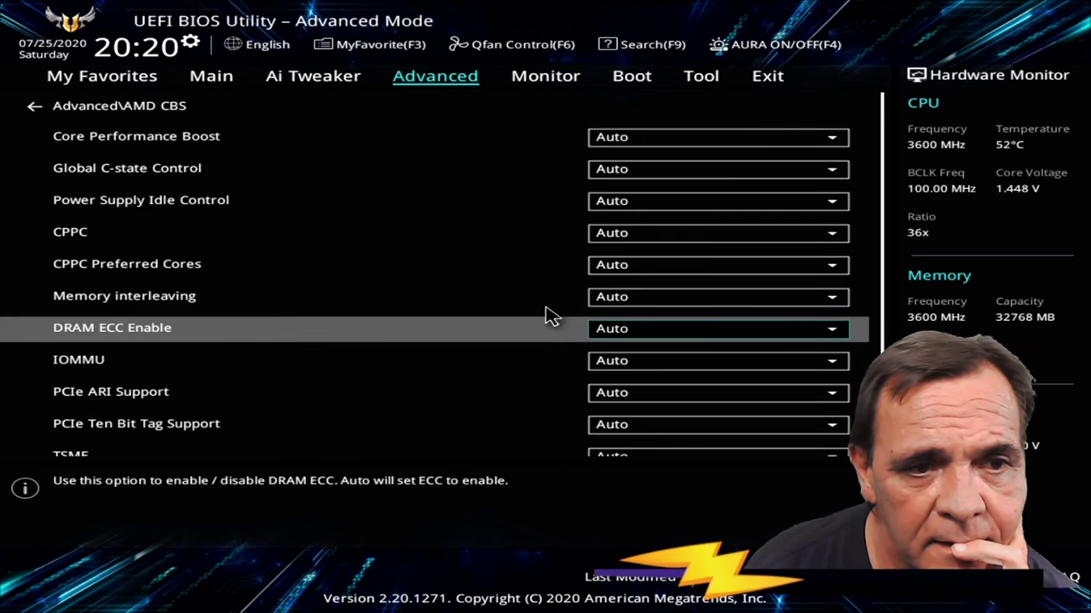
Read through the remaining AMD CBS settings, including IOMMU and PCIe ARI Support, and return to the start of the list
{"action": "key", "text": "Down"}
{"action": "key", "text": "Down"}
{"action": "key", "text": "Down"}
{"action": "key", "text": "Down"}
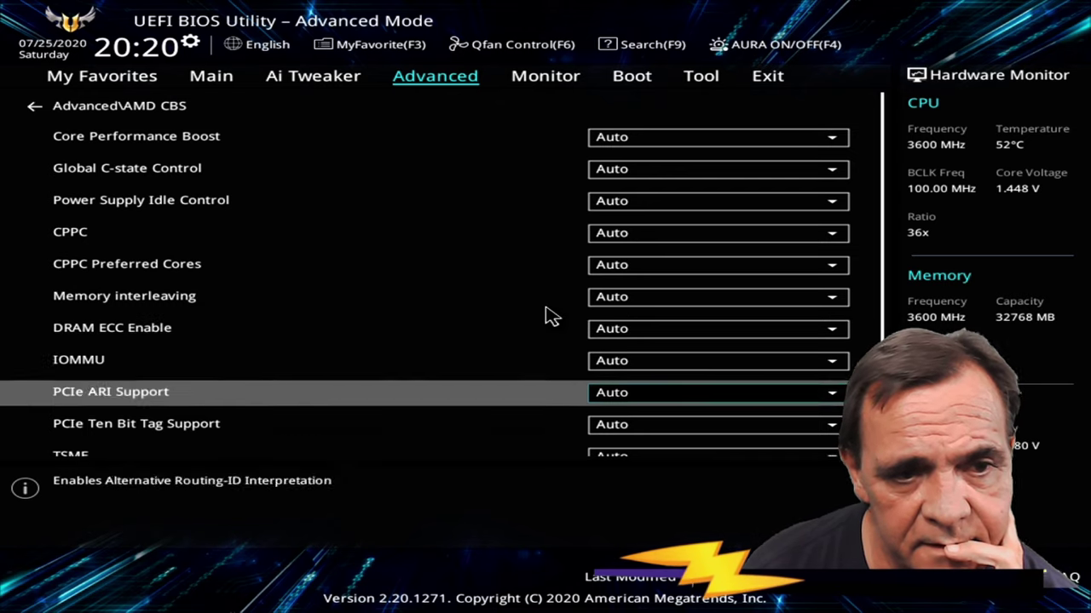
{"action": "key", "text": "Up"}
{"action": "key", "text": "Up"}
{"action": "key", "text": "Up"}
{"action": "key", "text": "Up"}
{"action": "key", "text": "Up"}
{"action": "key", "text": "Up"}
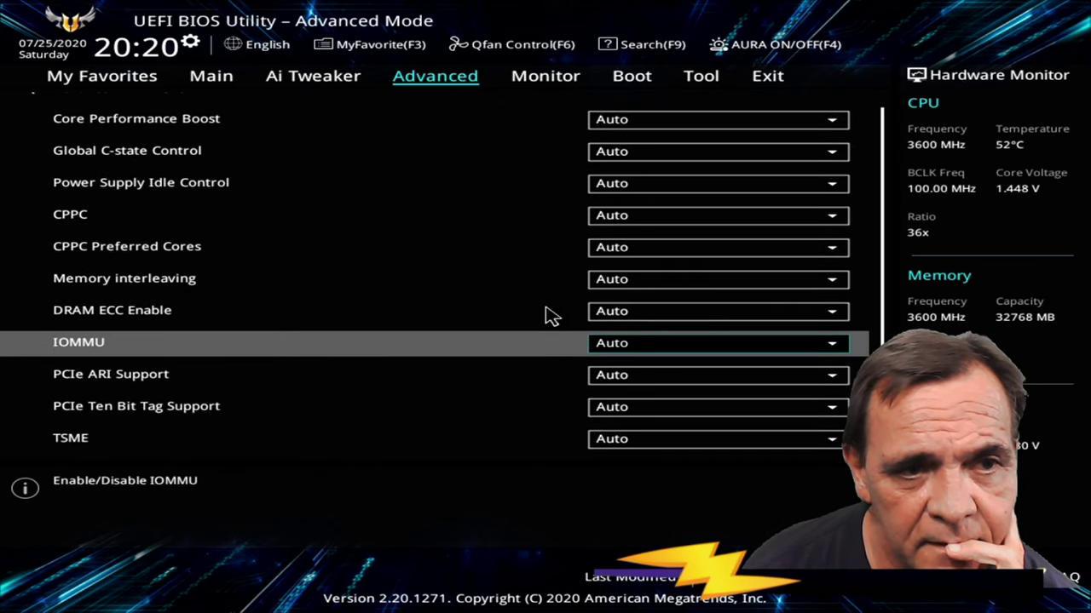
{"action": "key", "text": "Up"}
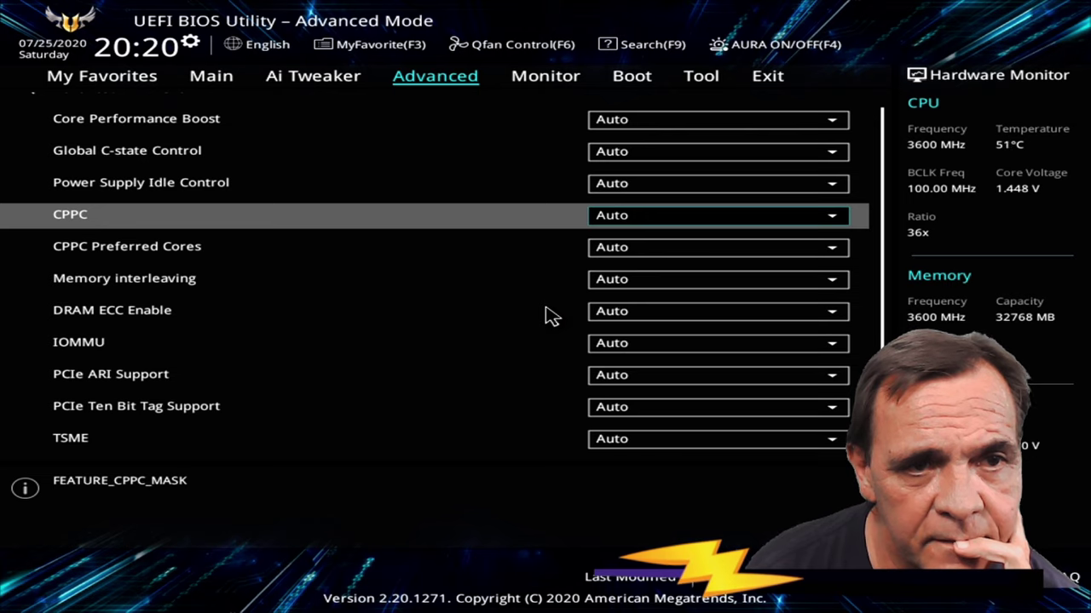
{"action": "key", "text": "Up"}
{"action": "key", "text": "Up"}
{"action": "key", "text": "Up"}
{"action": "key", "text": "Up"}
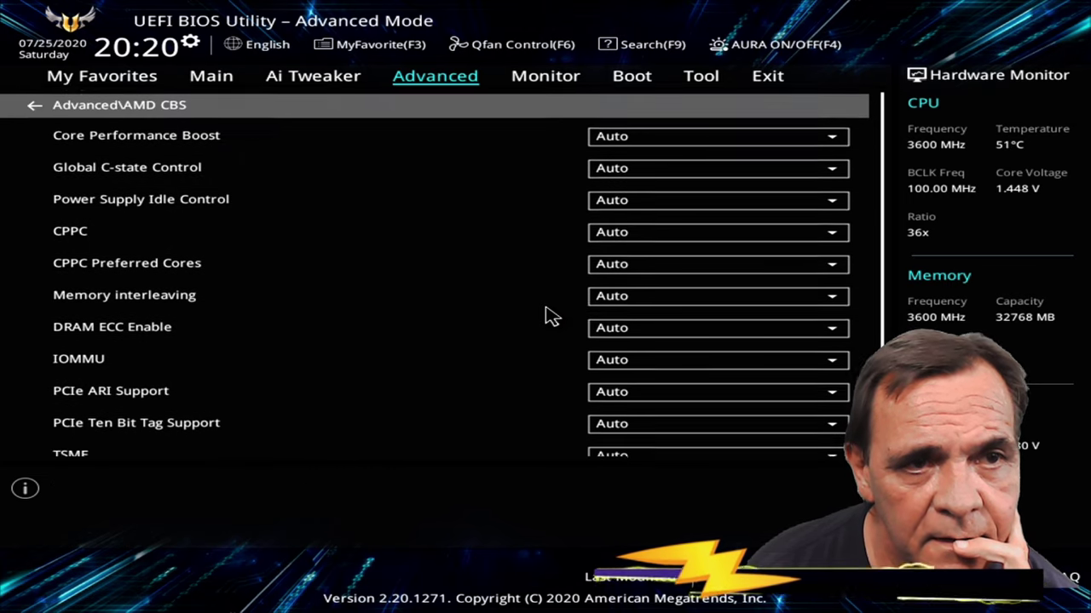
Check the available options for Core Performance Boost and keep it at Auto
{"action": "key", "text": "Return"}
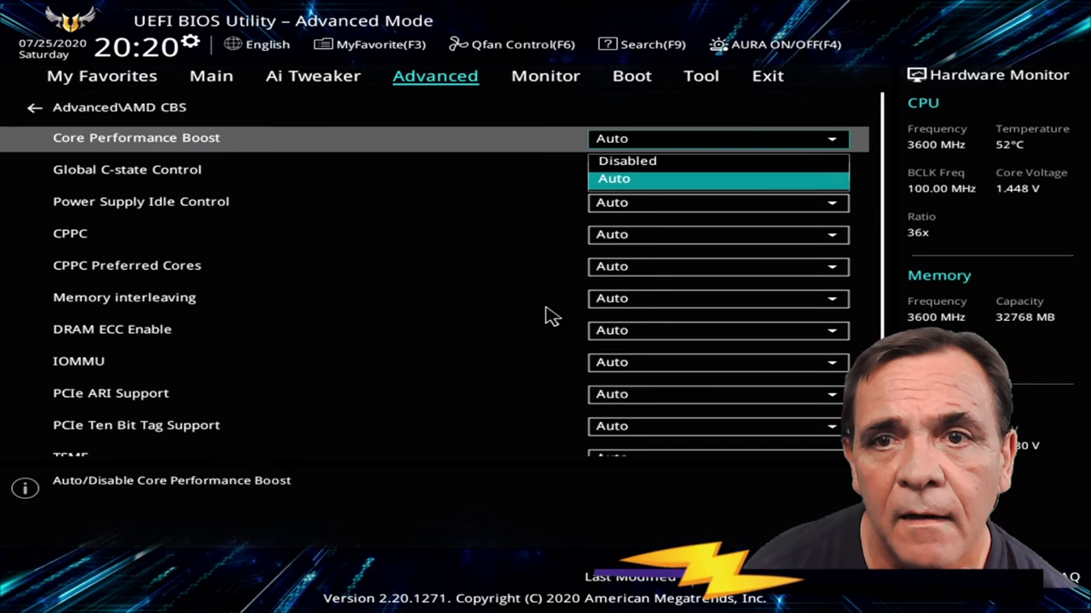
{"action": "key", "text": "Return"}
{"action": "key", "text": "Up"}
{"action": "key", "text": "Down"}
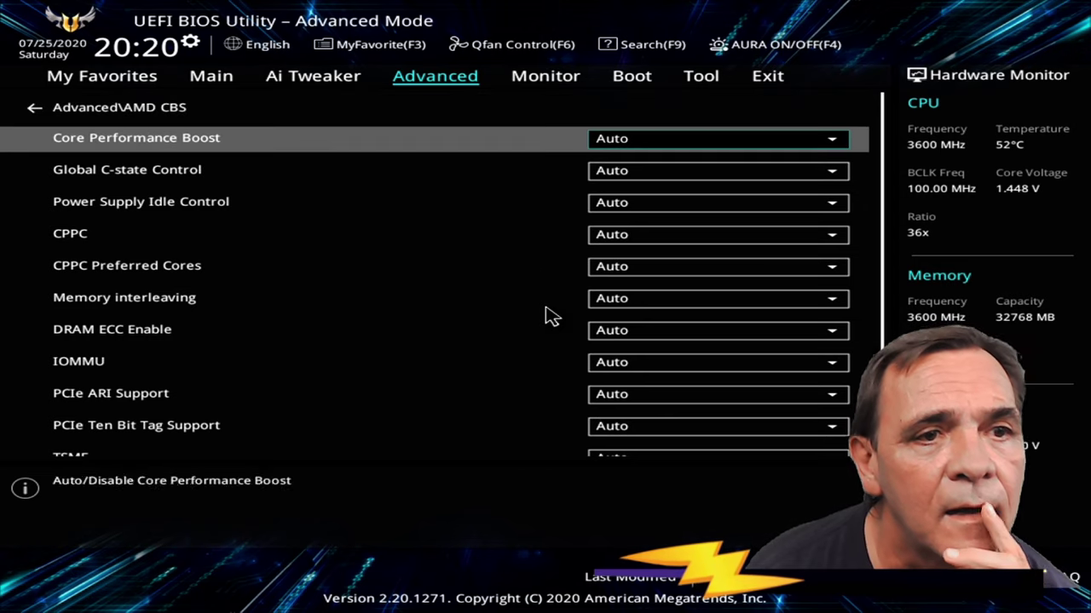
Examine the available CPPC options without changing the setting and leave the AMD CBS page
{"action": "key", "text": "Down"}
{"action": "key", "text": "Down"}
{"action": "key", "text": "Down"}
{"action": "key", "text": "Down"}
{"action": "key", "text": "Up"}
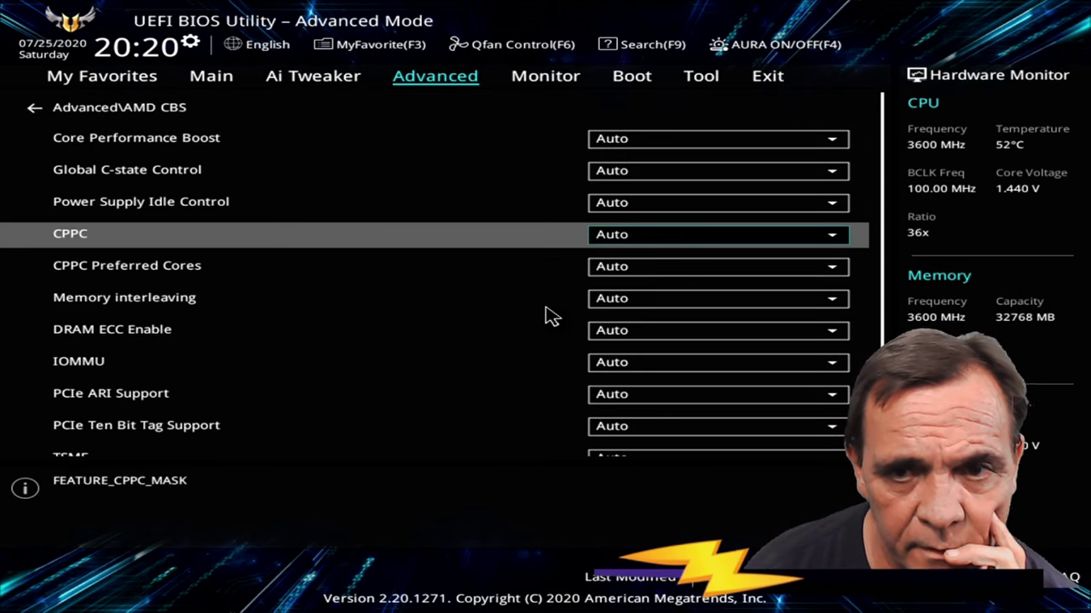
{"action": "key", "text": "Return"}
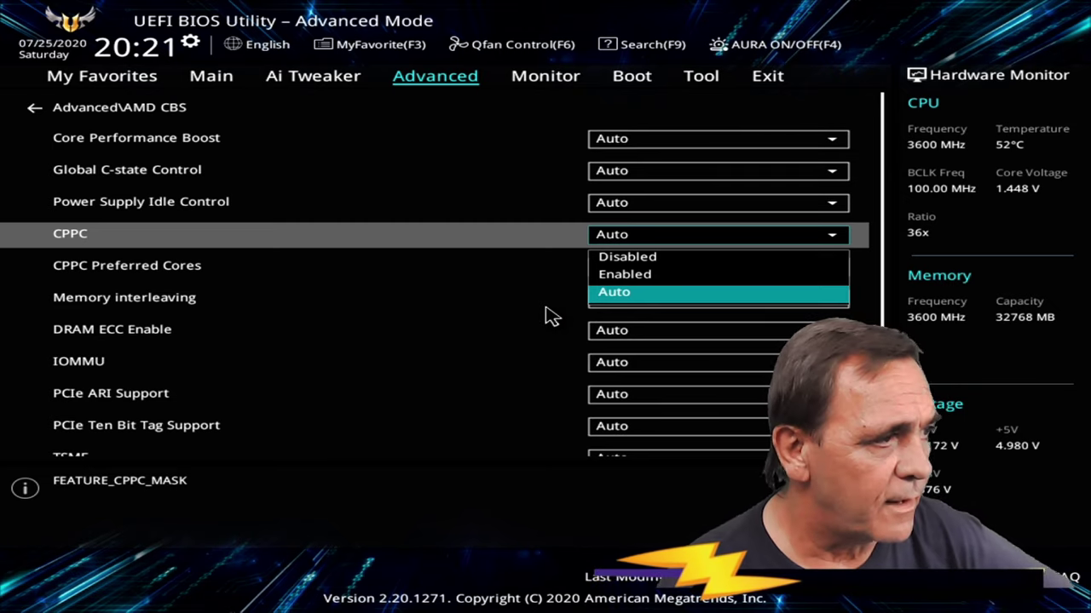
{"action": "key", "text": "Up"}
{"action": "key", "text": "Up"}
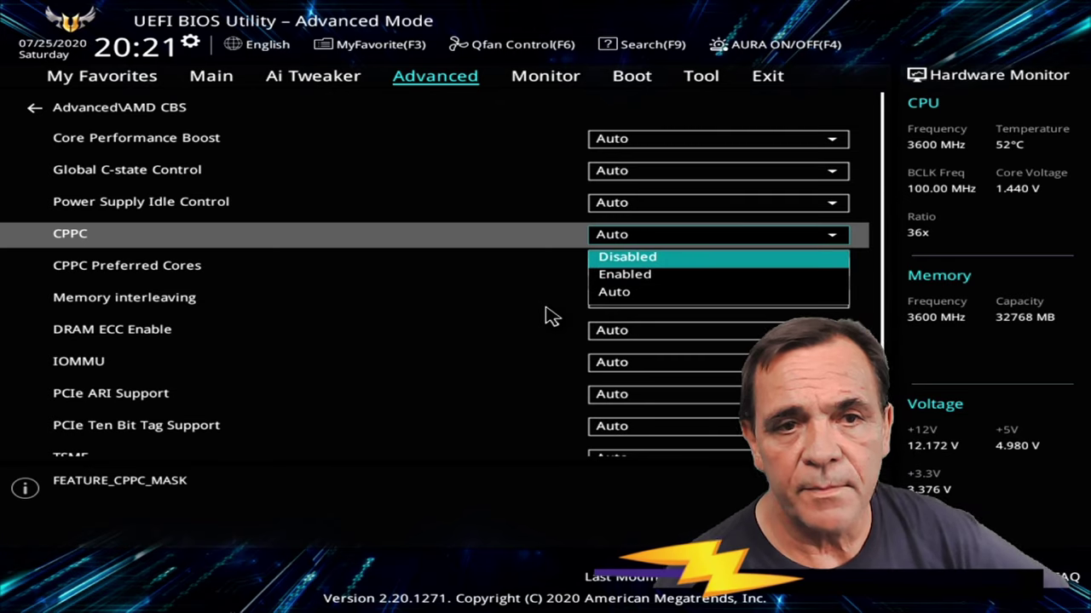
{"action": "key", "text": "Escape"}
{"action": "key", "text": "Escape"}
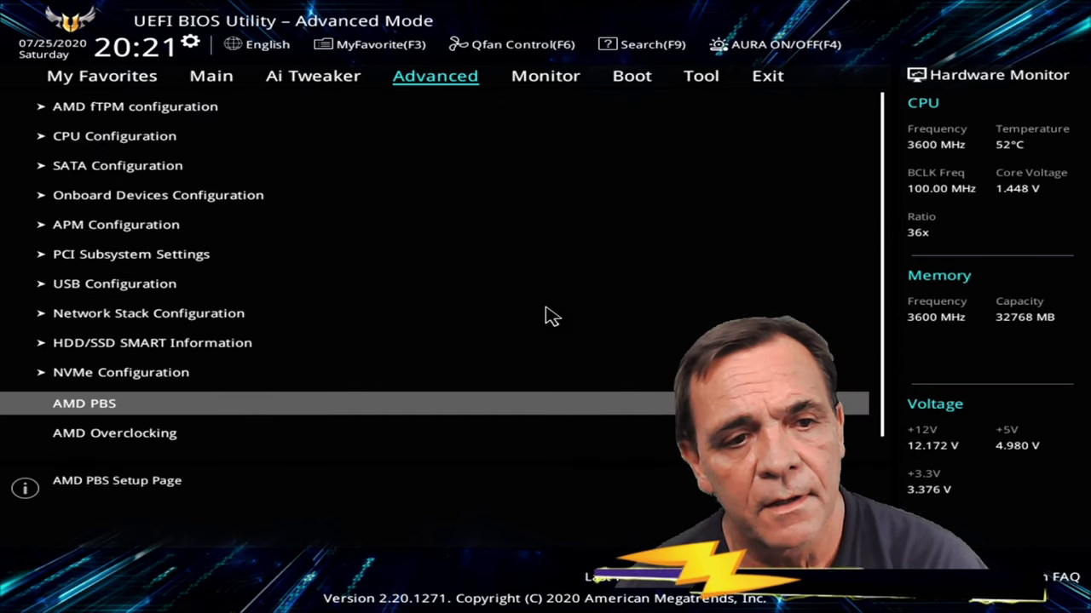
Check the AMD PBS setup page and reopen the AMD CBS settings
{"action": "key", "text": "Return"}
{"action": "key", "text": "Escape"}
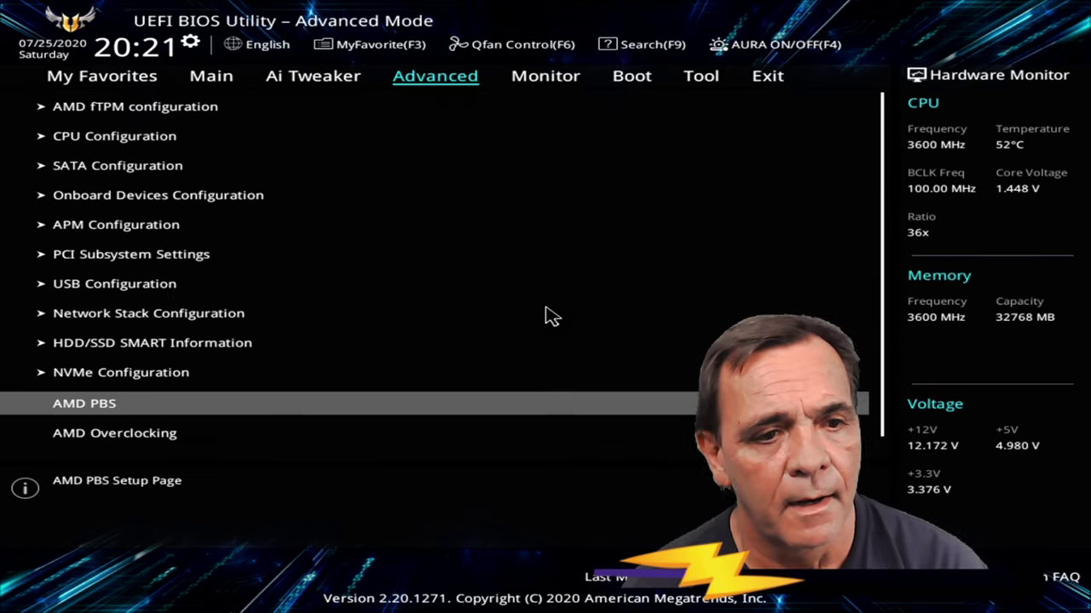
{"action": "key", "text": "Down"}
{"action": "key", "text": "Down"}
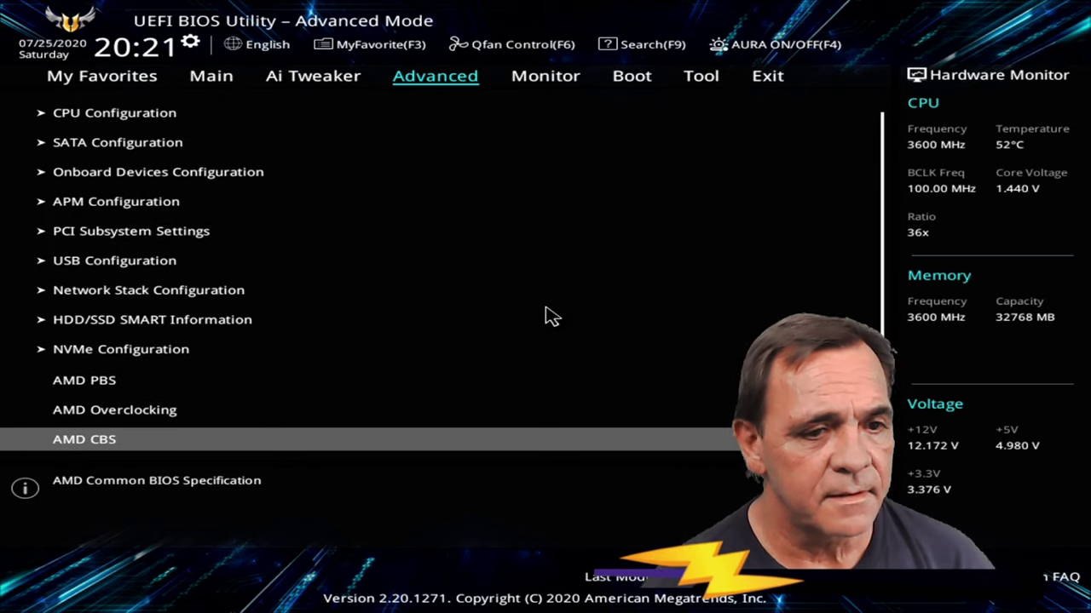
{"action": "key", "text": "Return"}
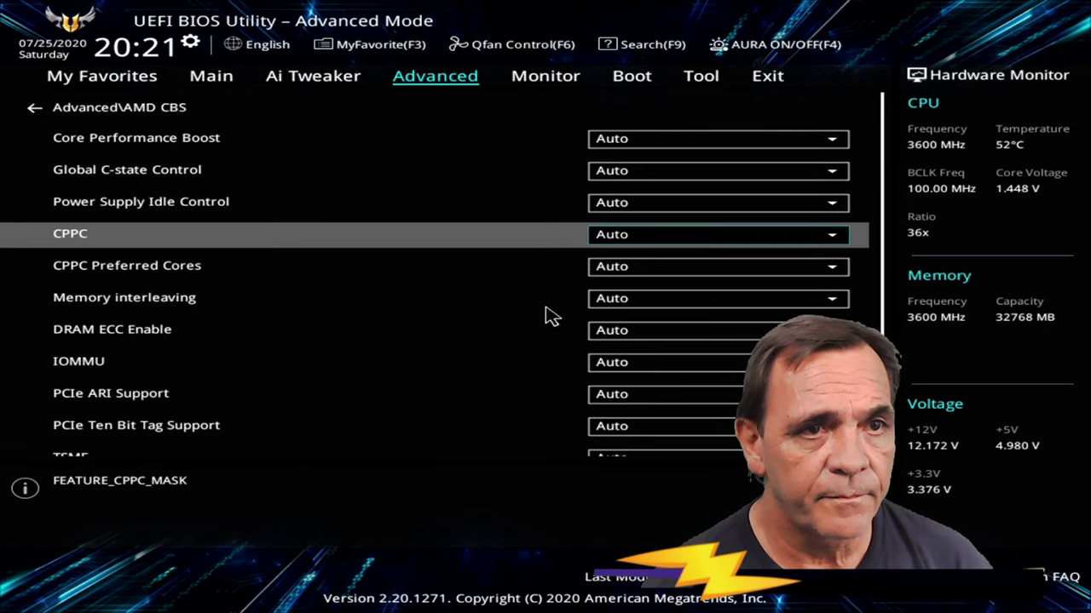
Review the AMD CBS settings from Core Performance Boost through to TSME
{"action": "key", "text": "Up"}
{"action": "key", "text": "Up"}
{"action": "key", "text": "Up"}
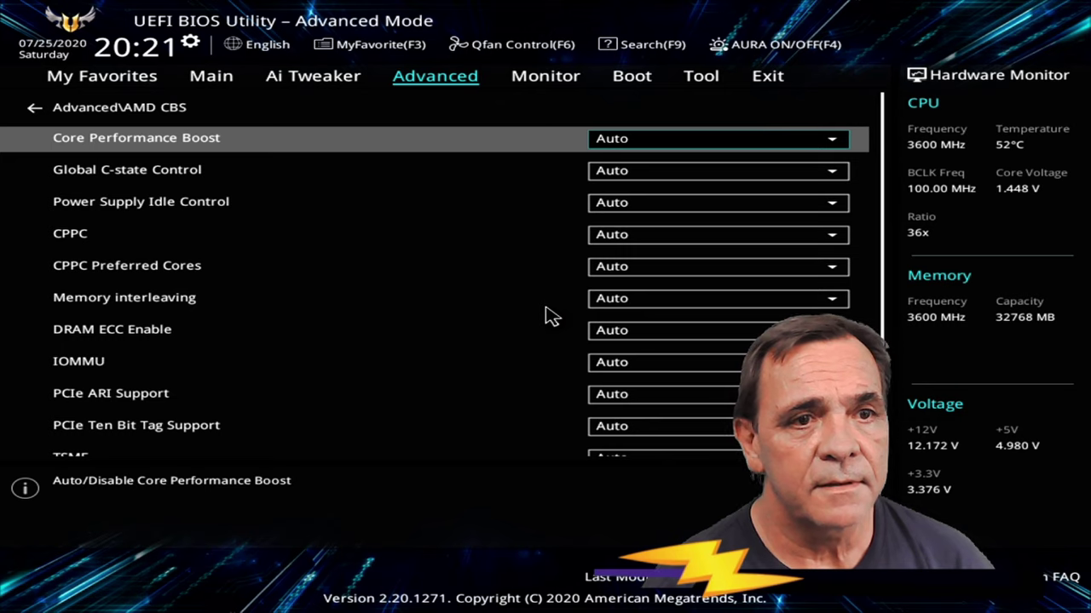
{"action": "key", "text": "Down"}
{"action": "key", "text": "Down"}
{"action": "key", "text": "Down"}
{"action": "key", "text": "Down"}
{"action": "key", "text": "Down"}
{"action": "key", "text": "Down"}
{"action": "key", "text": "Down"}
{"action": "key", "text": "Down"}
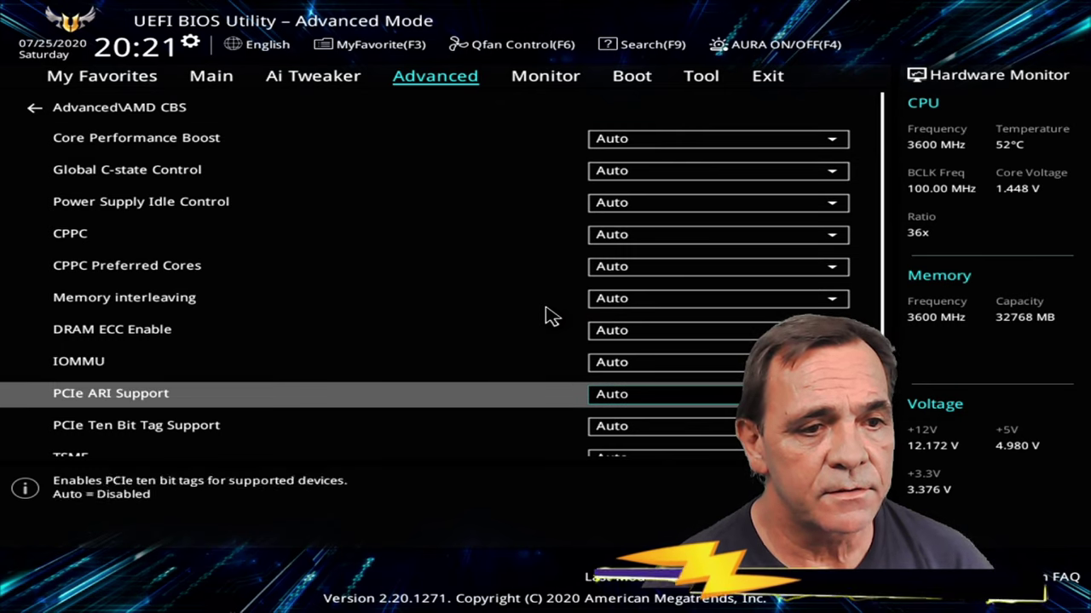
{"action": "key", "text": "Down"}
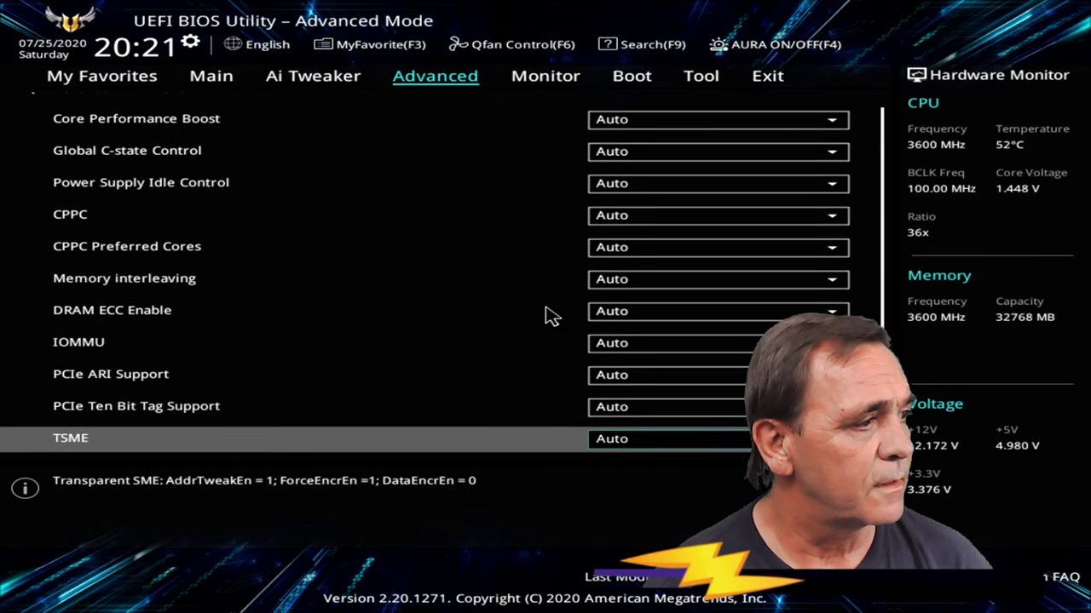
Set Global C-state Control to Enabled in the AMD CBS settings
{"action": "key", "text": "Up"}
{"action": "key", "text": "Up"}
{"action": "key", "text": "Up"}
{"action": "key", "text": "Up"}
{"action": "key", "text": "Up"}
{"action": "key", "text": "Up"}
{"action": "key", "text": "Up"}
{"action": "key", "text": "Up"}
{"action": "key", "text": "Up"}
{"action": "key", "text": "Up"}
{"action": "key", "text": "Down"}
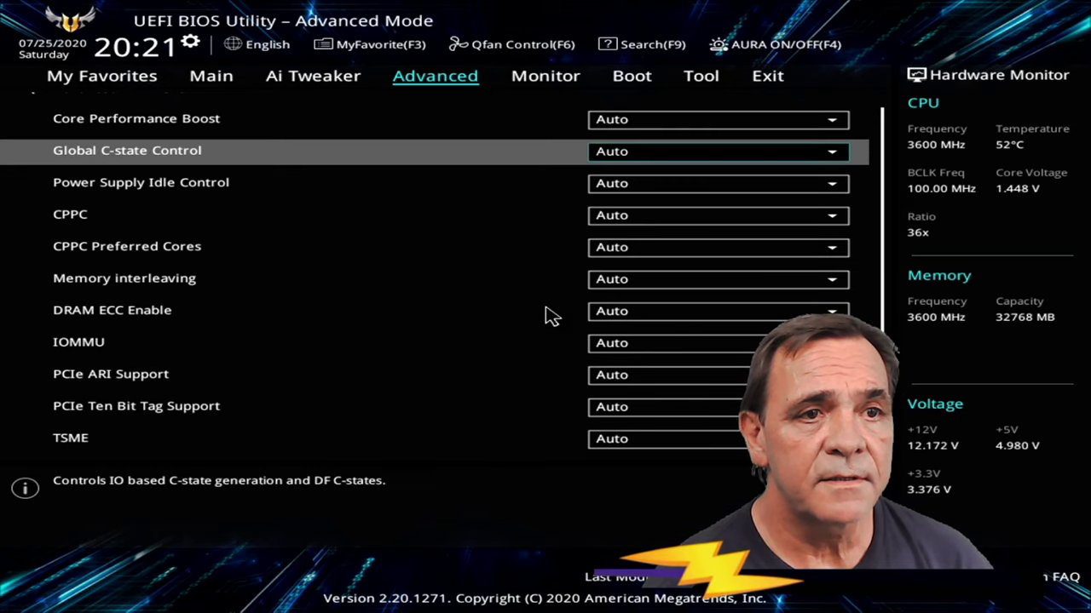
{"action": "key", "text": "Return"}
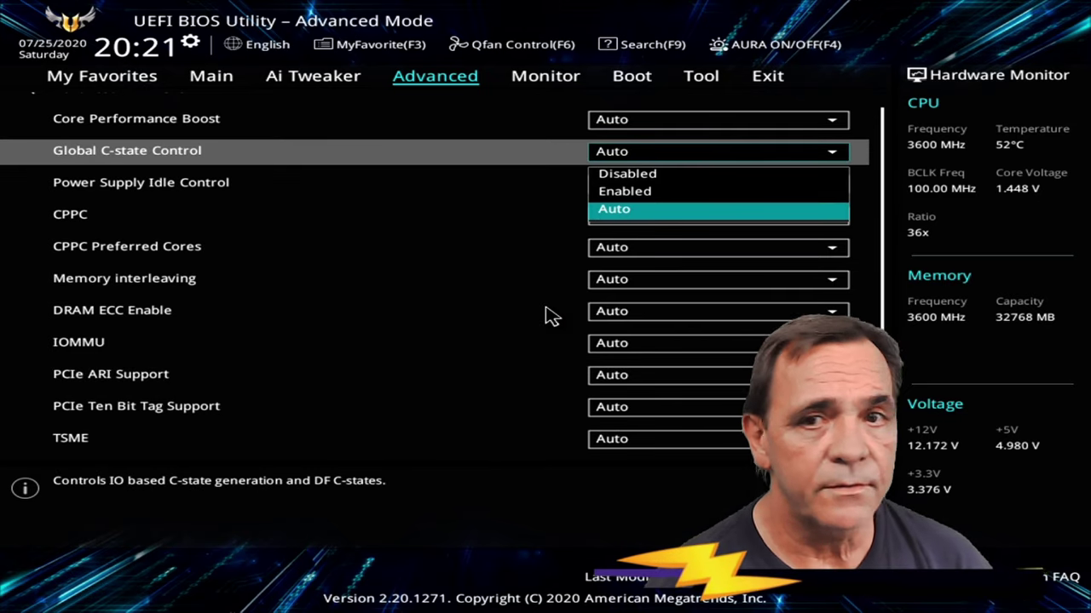
{"action": "key", "text": "Up"}
{"action": "key", "text": "Return"}
{"action": "key", "text": "Down"}
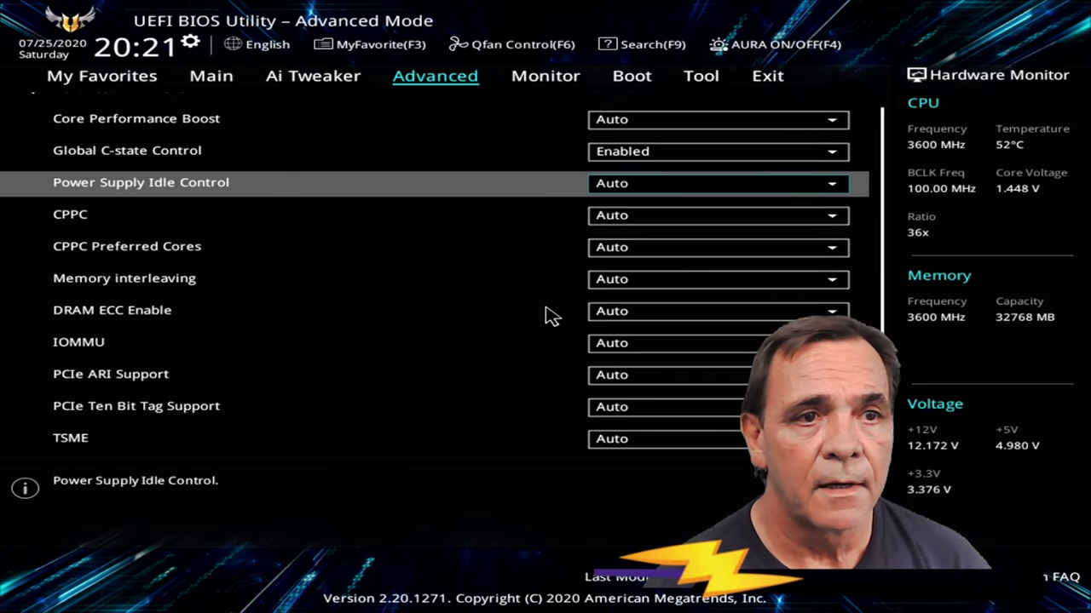
Set Power Supply Idle Control to Low Current Idle in the AMD CBS settings
{"action": "key", "text": "Return"}
{"action": "key", "text": "Up"}
{"action": "key", "text": "Up"}
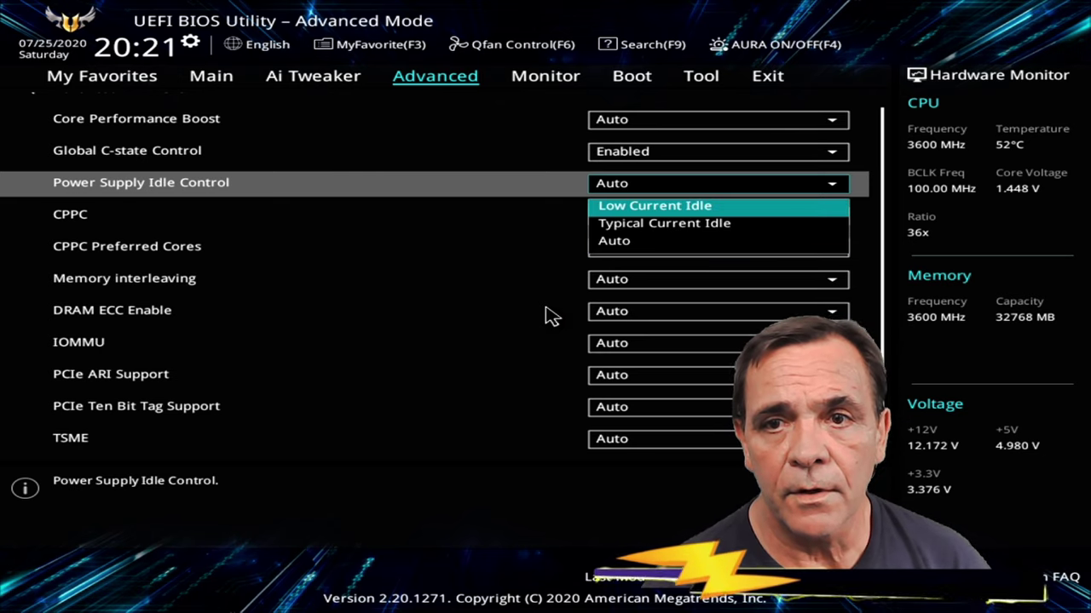
{"action": "key", "text": "Return"}
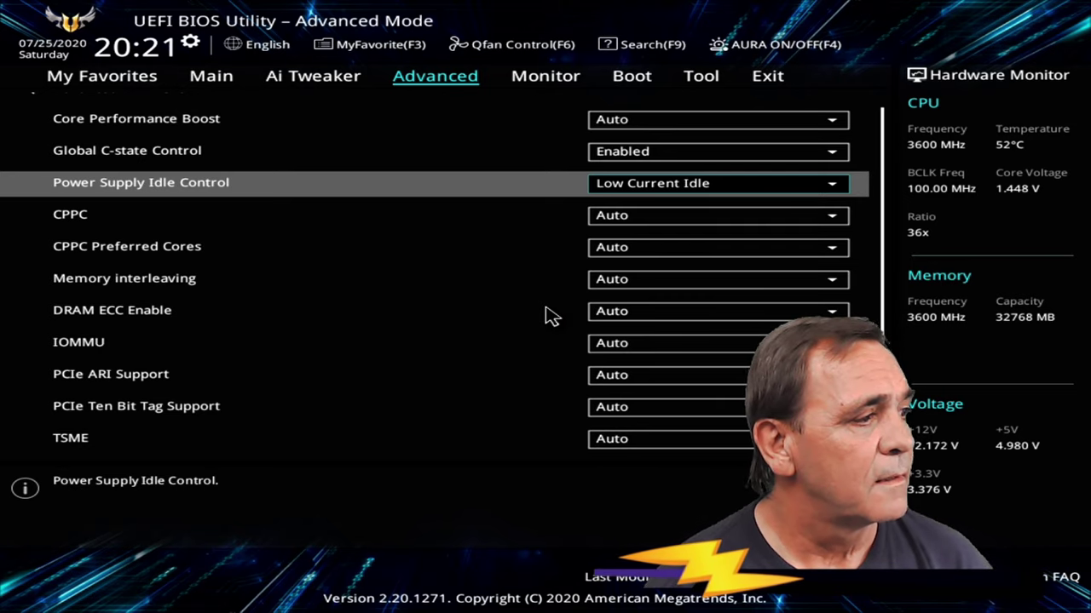
Set both CPPC and CPPC Preferred Cores to Enabled in the AMD CBS settings
{"action": "key", "text": "Down"}
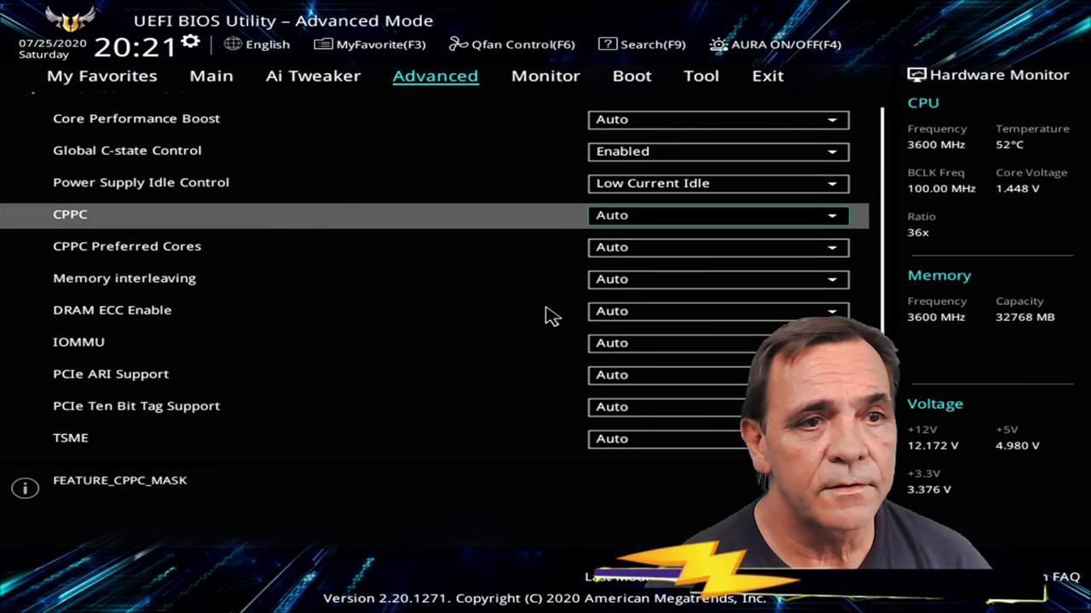
{"action": "key", "text": "Return"}
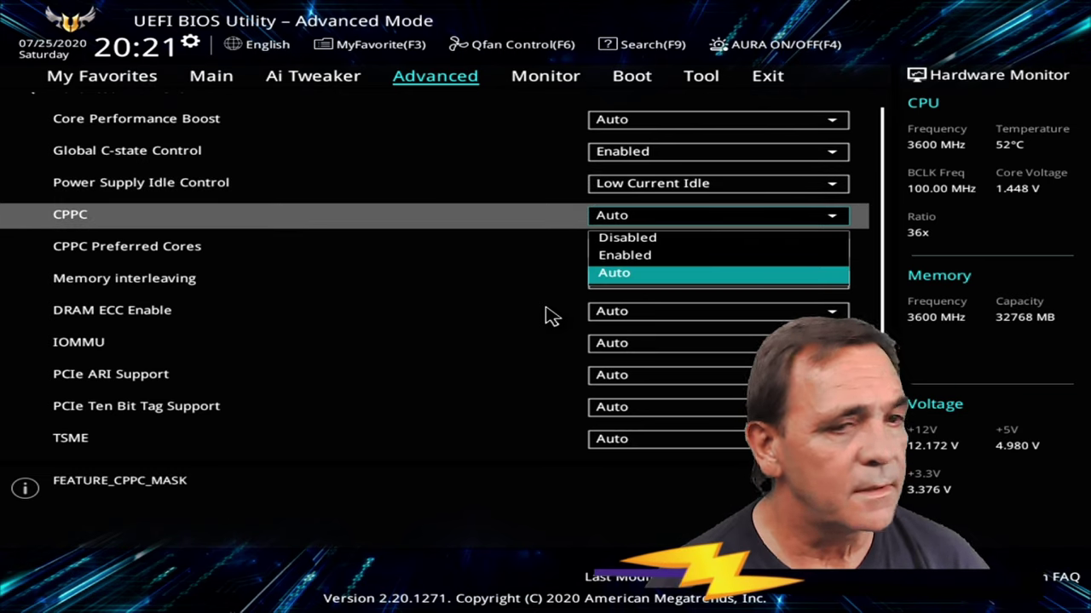
{"action": "key", "text": "Up"}
{"action": "key", "text": "Return"}
{"action": "key", "text": "Down"}
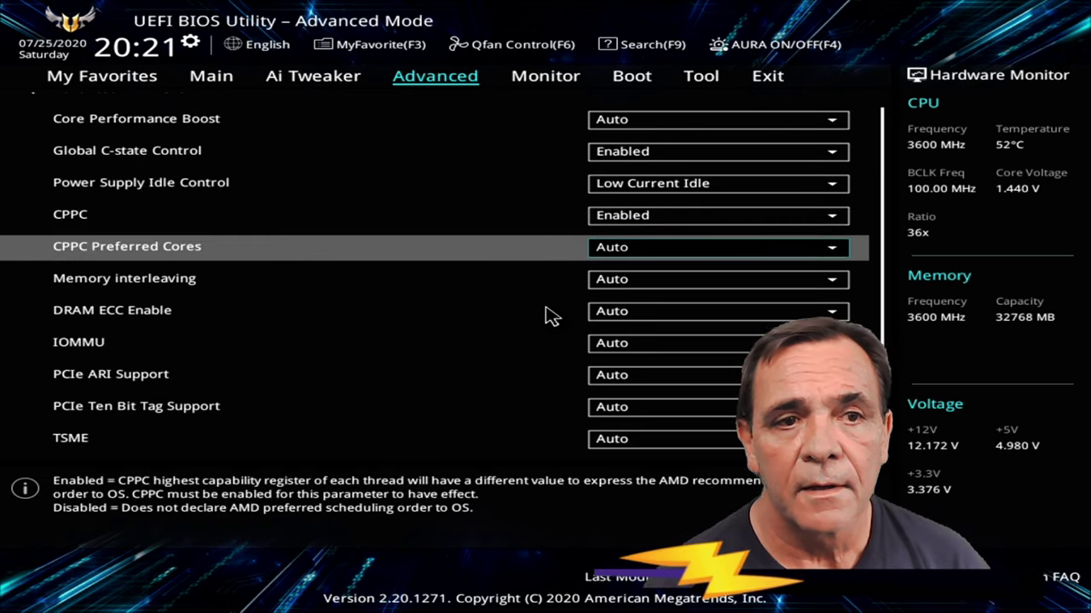
{"action": "key", "text": "Return"}
{"action": "key", "text": "Up"}
{"action": "key", "text": "Return"}
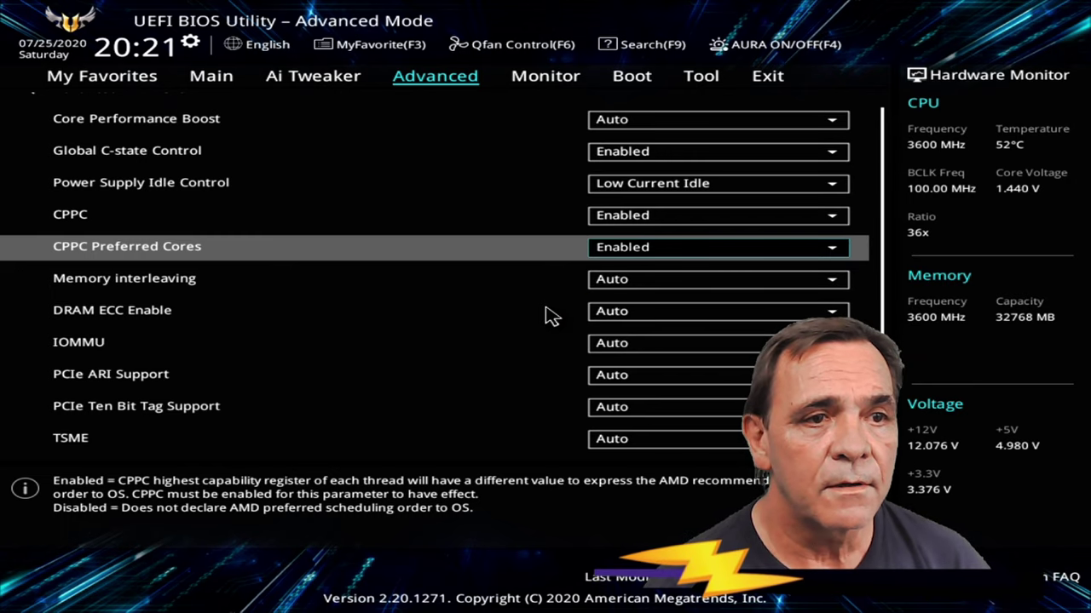
Recheck the AMD CBS settings from Core Performance Boost down to TSME
{"action": "key", "text": "Up"}
{"action": "key", "text": "Up"}
{"action": "key", "text": "Up"}
{"action": "key", "text": "Up"}
{"action": "key", "text": "Down"}
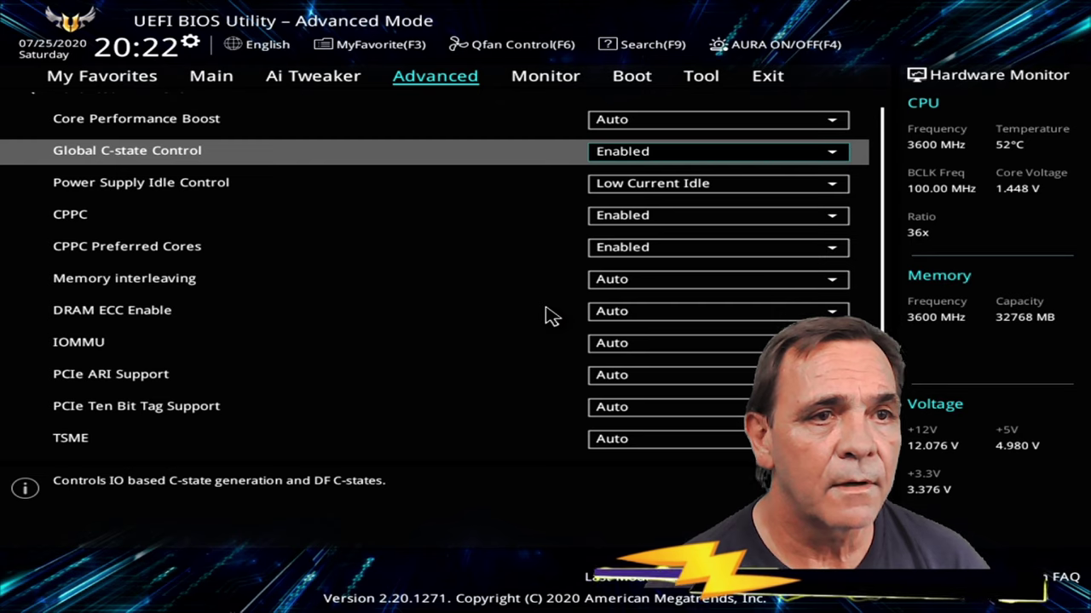
{"action": "key", "text": "Up"}
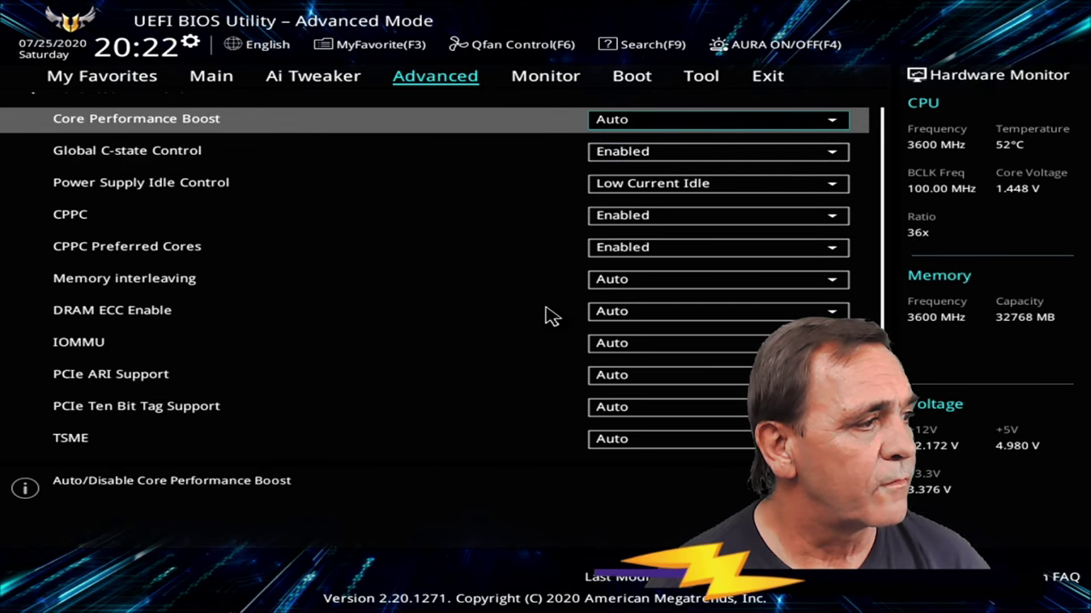
{"action": "key", "text": "Down"}
{"action": "key", "text": "Down"}
{"action": "key", "text": "Down"}
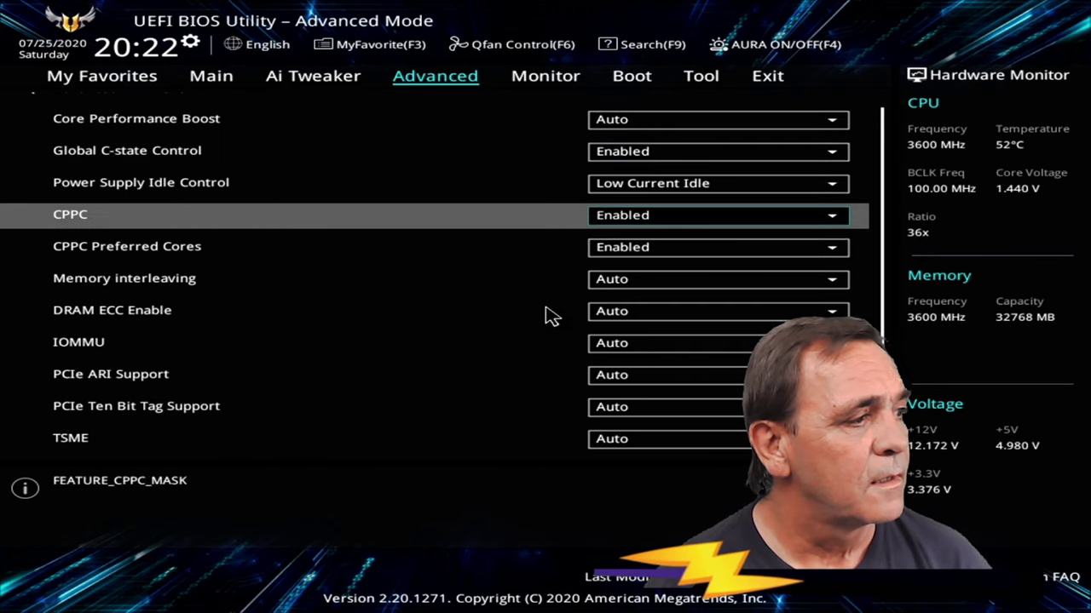
{"action": "key", "text": "Down"}
{"action": "key", "text": "Down"}
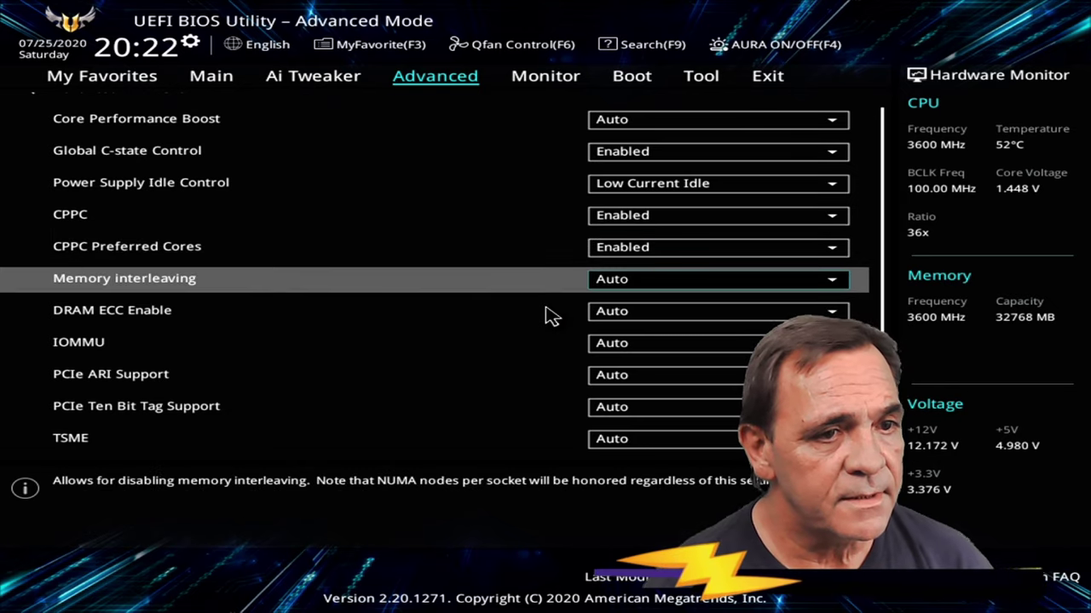
{"action": "key", "text": "Down"}
{"action": "key", "text": "Down"}
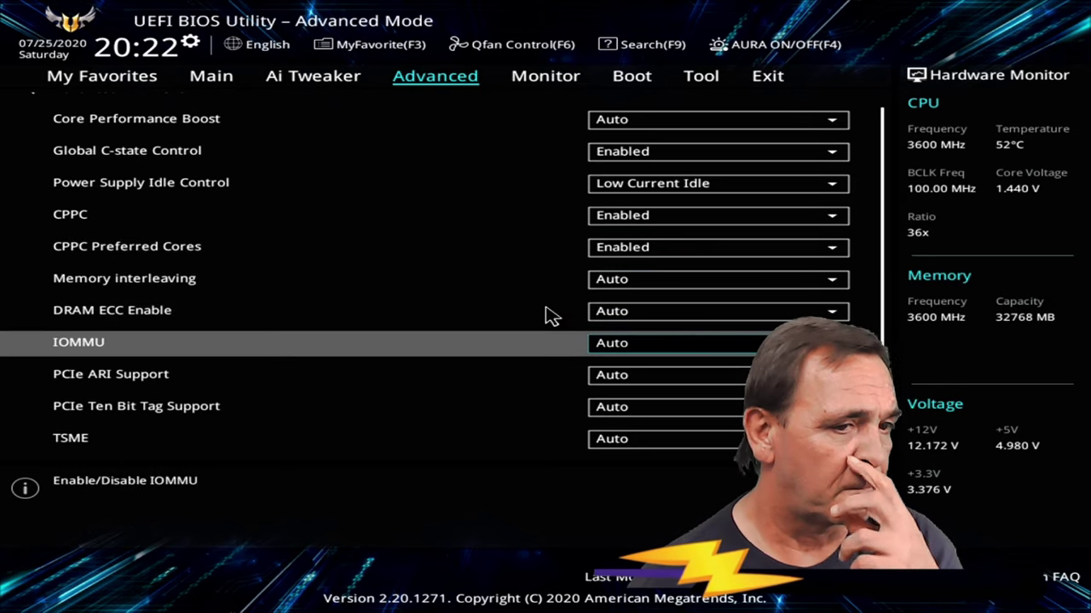
{"action": "key", "text": "Down"}
{"action": "key", "text": "Down"}
{"action": "key", "text": "Down"}
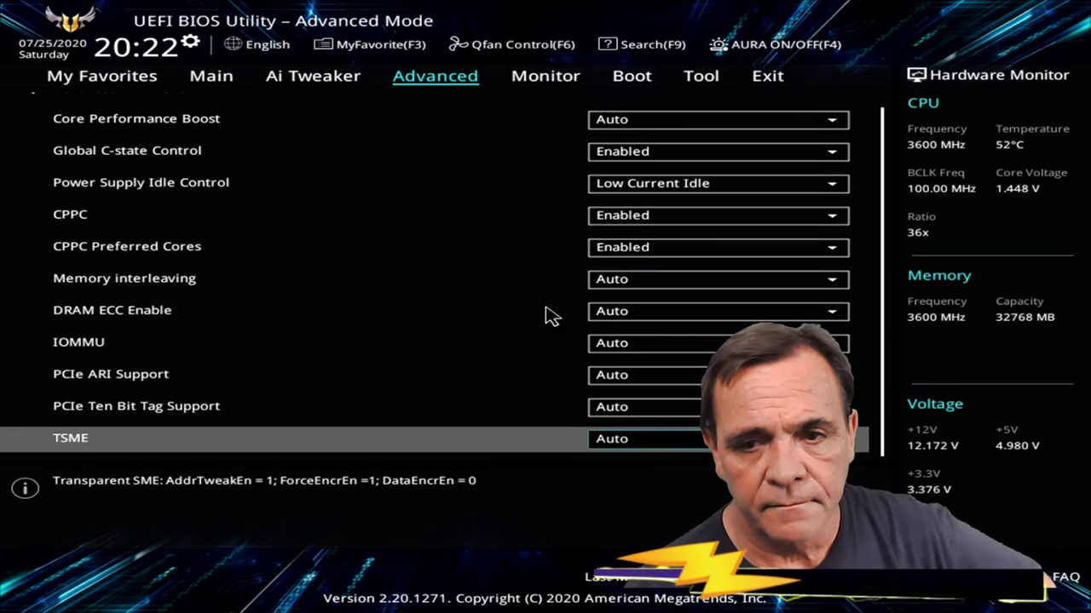
Examine the available TSME options without changing the setting
{"action": "key", "text": "Return"}
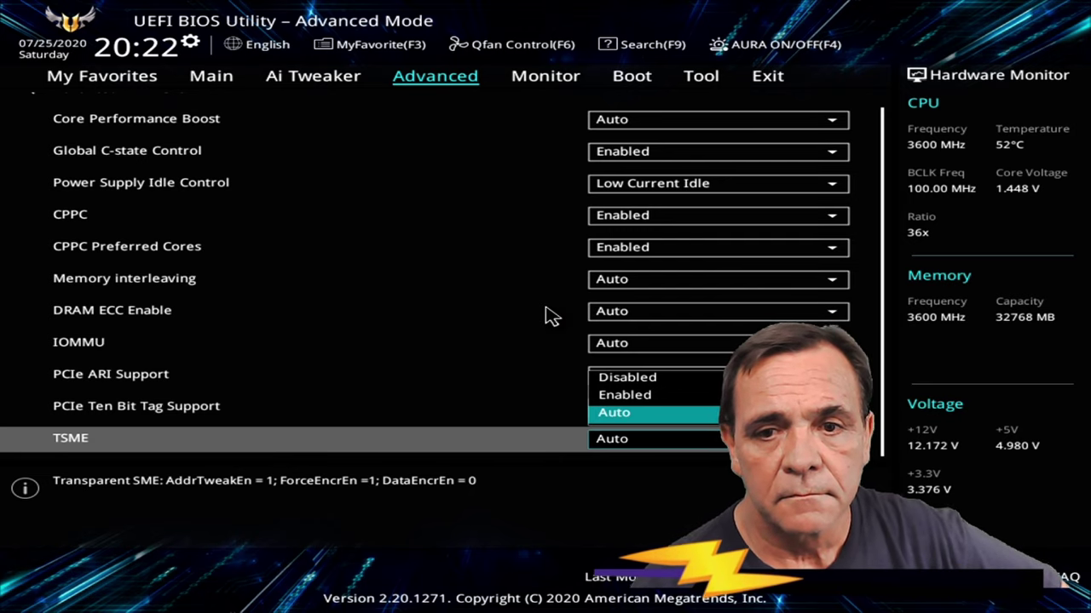
{"action": "key", "text": "Up"}
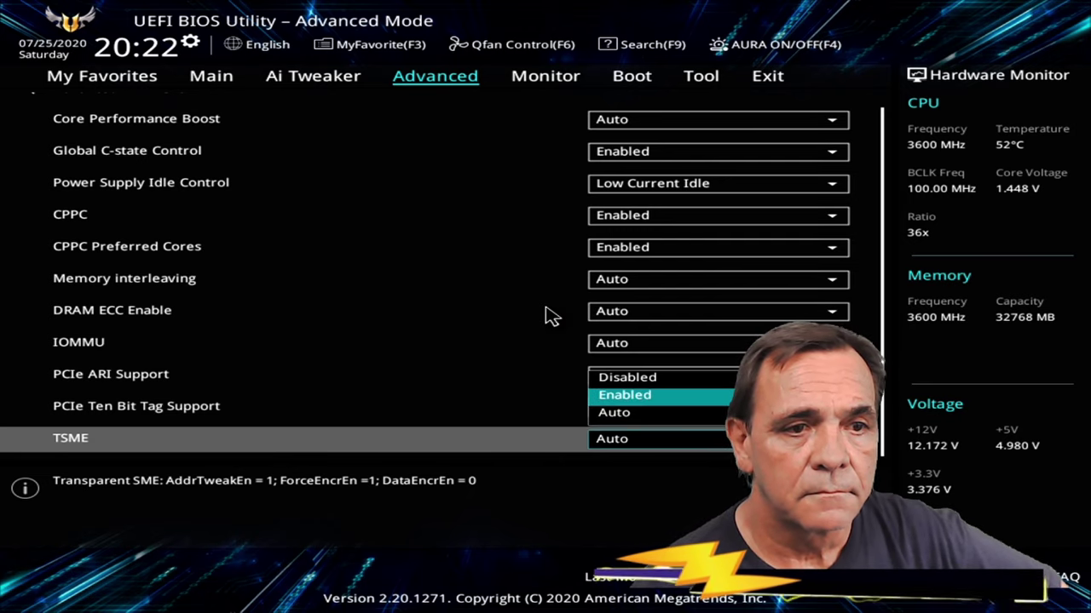
{"action": "key", "text": "Escape"}
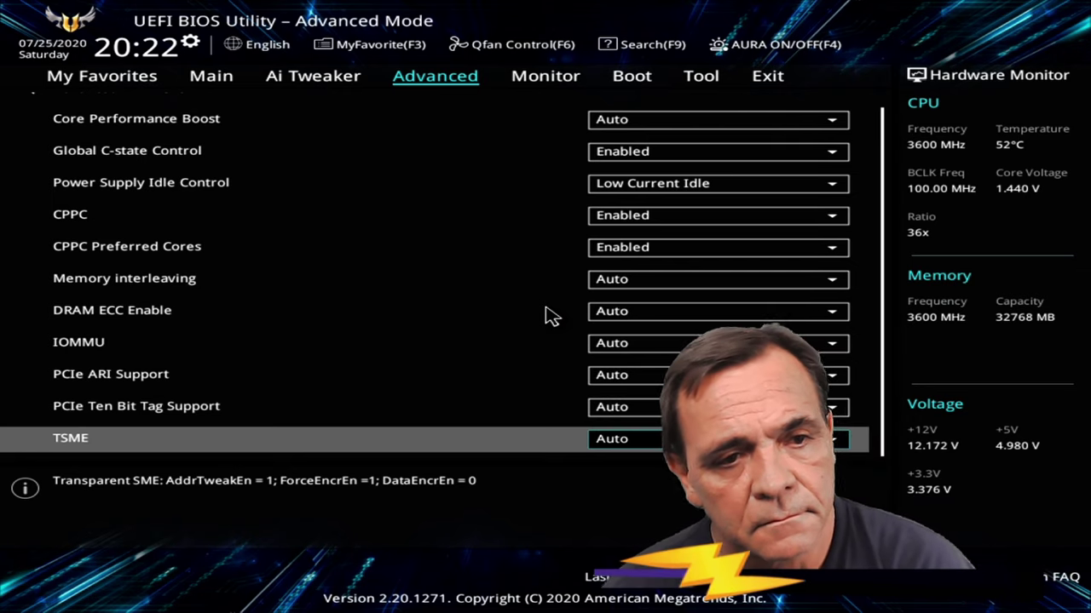
Review the Ai Tweaker settings from Ai Overclock Tuner down to CPU SOC Current Telemetry
{"action": "key", "text": "Left"}
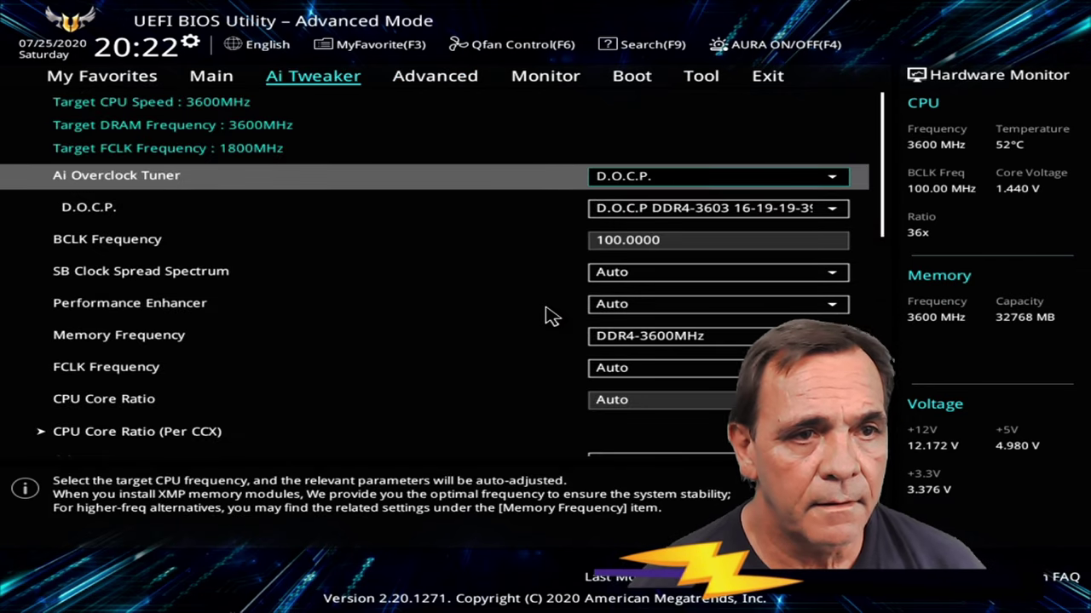
{"action": "key", "text": "Down"}
{"action": "key", "text": "Down"}
{"action": "key", "text": "Down"}
{"action": "key", "text": "Down"}
{"action": "key", "text": "Down"}
{"action": "key", "text": "Down"}
{"action": "key", "text": "Down"}
{"action": "key", "text": "Down"}
{"action": "key", "text": "Down"}
{"action": "key", "text": "Down"}
{"action": "key", "text": "Down"}
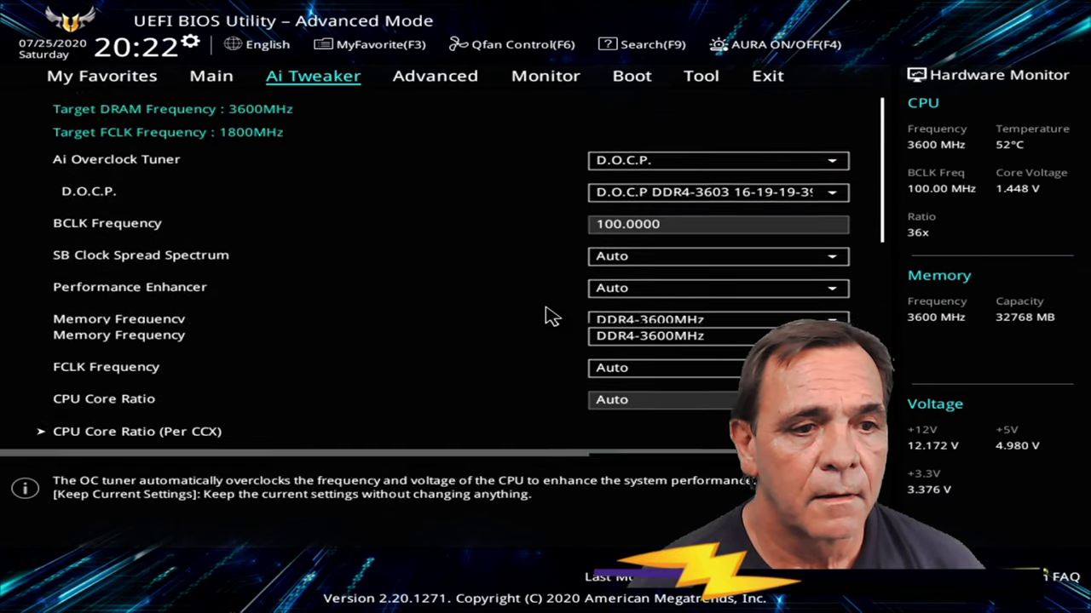
{"action": "key", "text": "Down"}
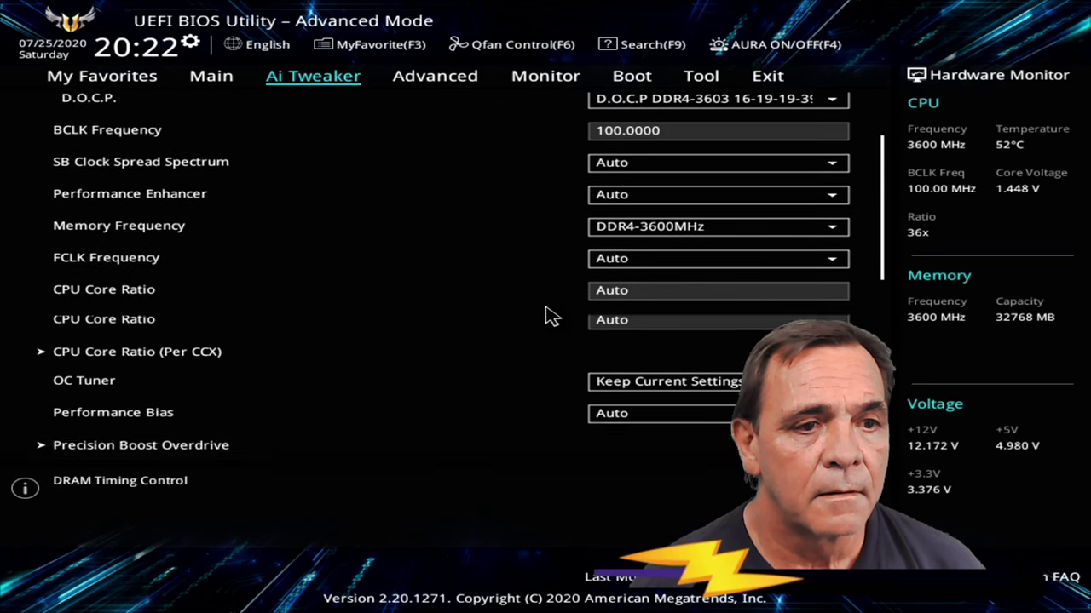
{"action": "key", "text": "Down"}
{"action": "key", "text": "Down"}
{"action": "key", "text": "Down"}
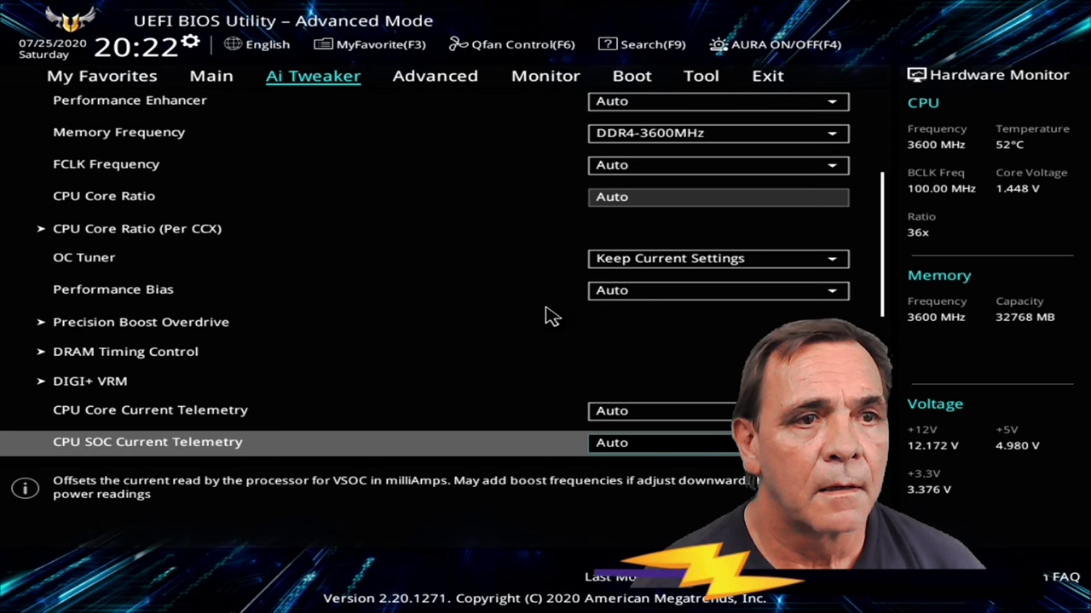
Return to the AMD CBS settings, review them from TSME back up to Core Performance Boost, and leave the page
{"action": "key", "text": "Right"}
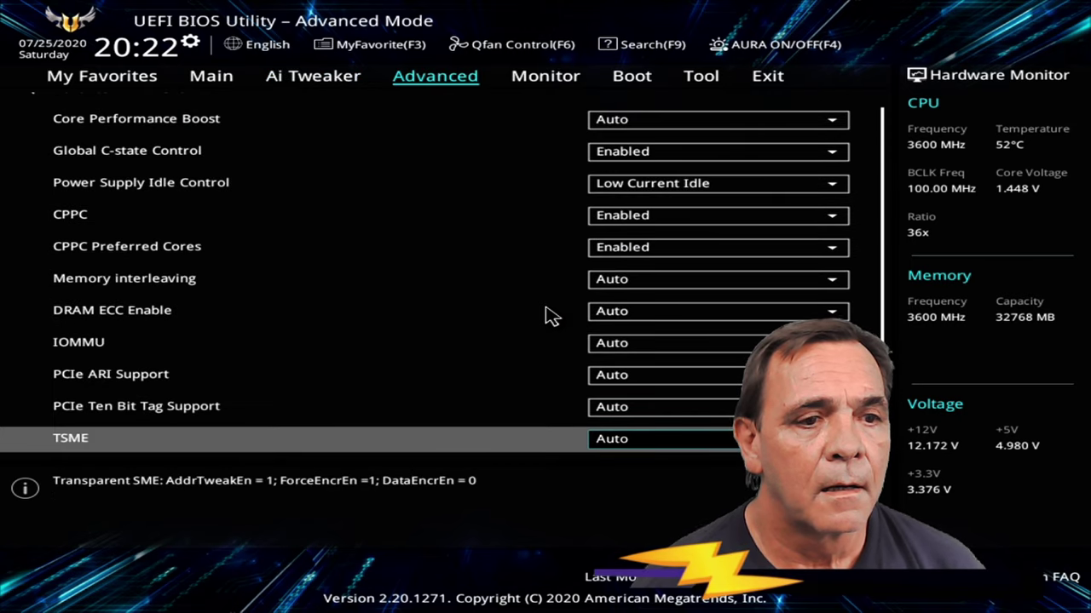
{"action": "key", "text": "Up"}
{"action": "key", "text": "Up"}
{"action": "key", "text": "Up"}
{"action": "key", "text": "Up"}
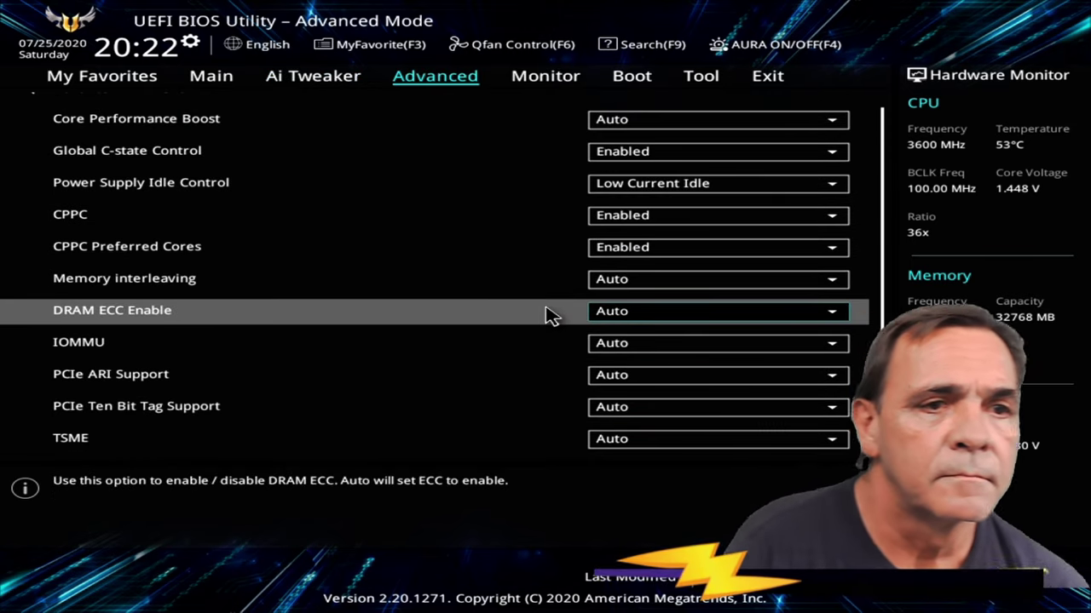
{"action": "key", "text": "Up"}
{"action": "key", "text": "Up"}
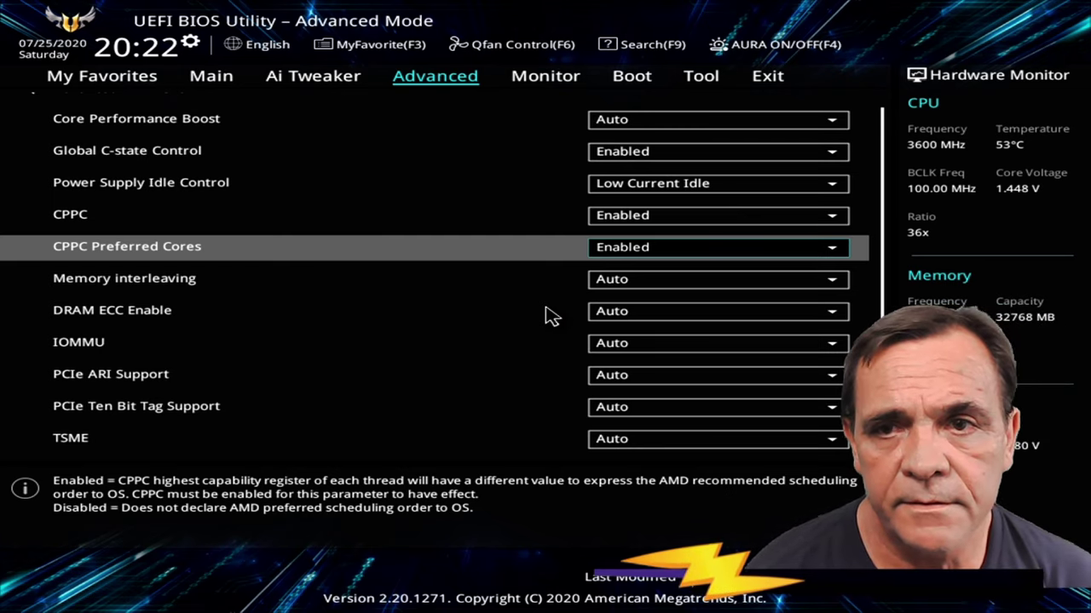
{"action": "key", "text": "Up"}
{"action": "key", "text": "Up"}
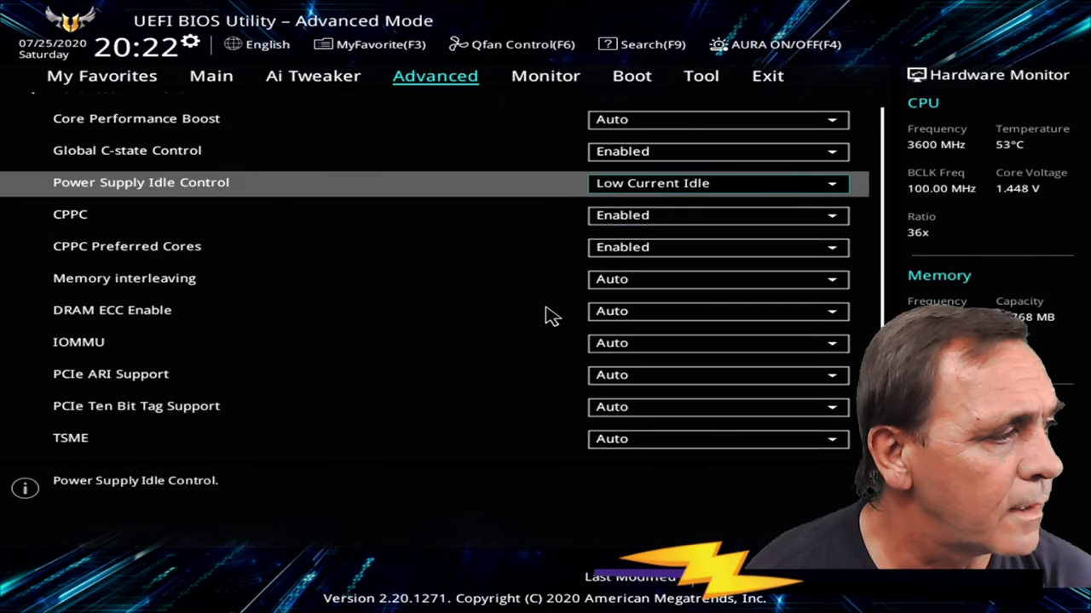
{"action": "key", "text": "Up"}
{"action": "key", "text": "Up"}
{"action": "key", "text": "Up"}
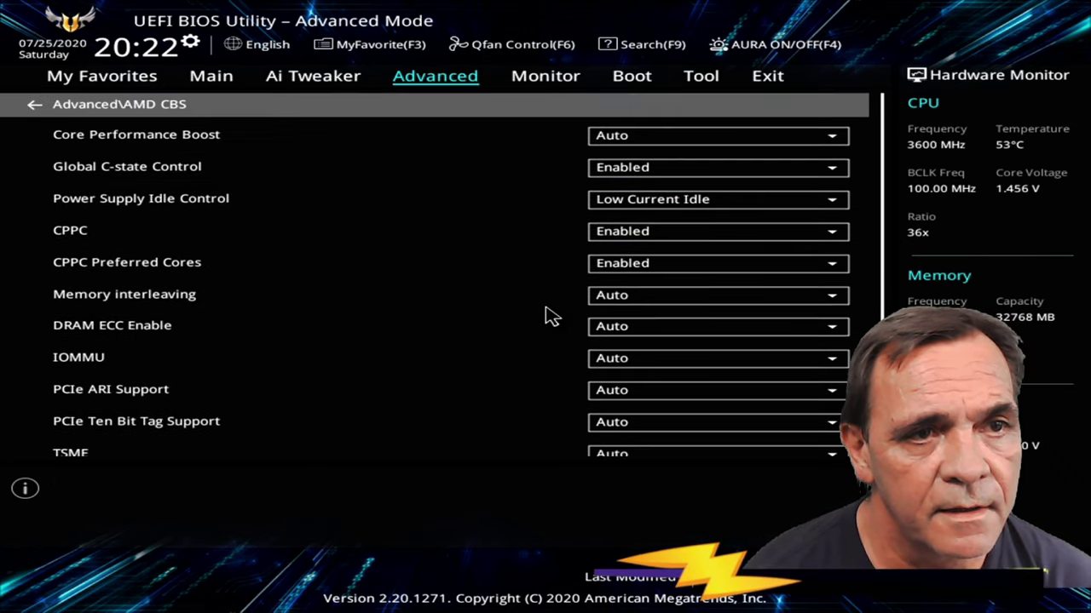
{"action": "key", "text": "Escape"}
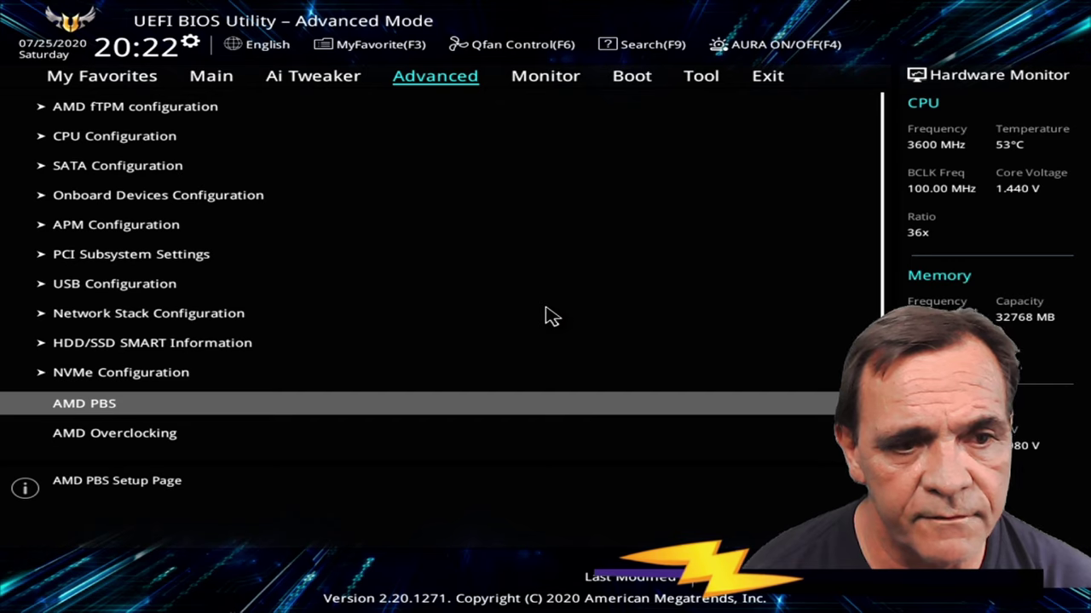
Open the AMD Overclocking page and accept its warranty warning
{"action": "key", "text": "Down"}
{"action": "key", "text": "Return"}
{"action": "key", "text": "Down"}
{"action": "key", "text": "Down"}
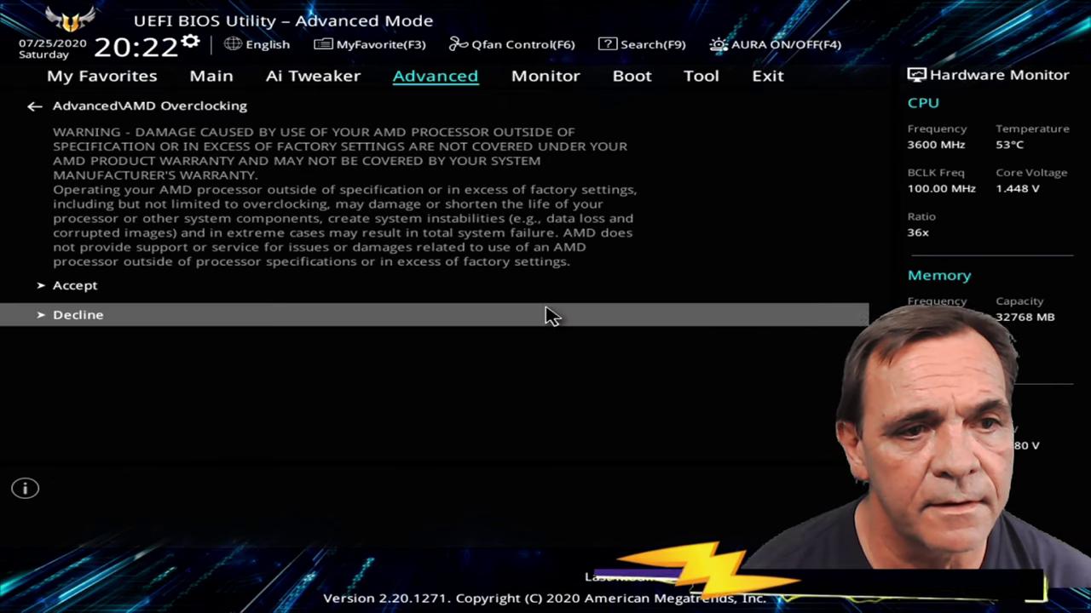
{"action": "key", "text": "Up"}
{"action": "key", "text": "Return"}
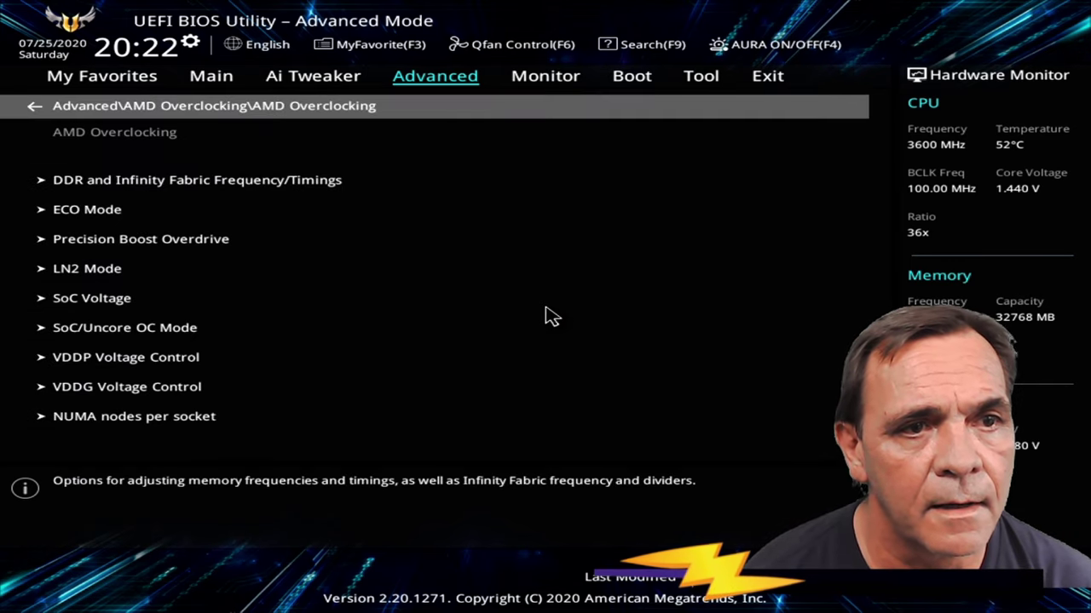
Inspect the Overclock setting under DRAM Timing Configuration in DDR Frequency and Timings, leaving it unchanged
{"action": "key", "text": "Down"}
{"action": "key", "text": "Down"}
{"action": "key", "text": "Up"}
{"action": "key", "text": "Return"}
{"action": "key", "text": "Down"}
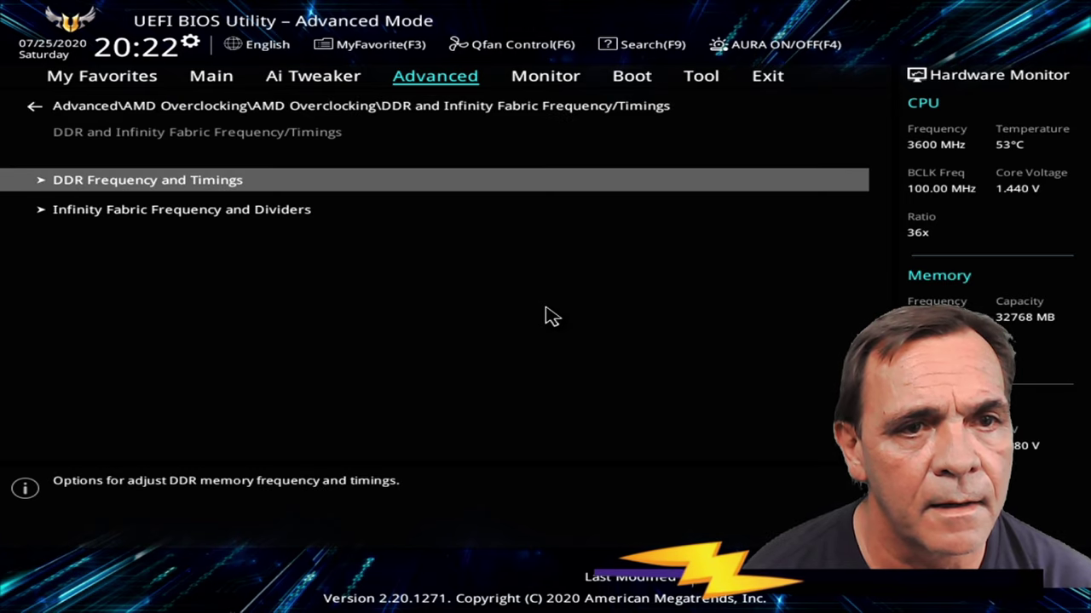
{"action": "key", "text": "Return"}
{"action": "key", "text": "Down"}
{"action": "key", "text": "Return"}
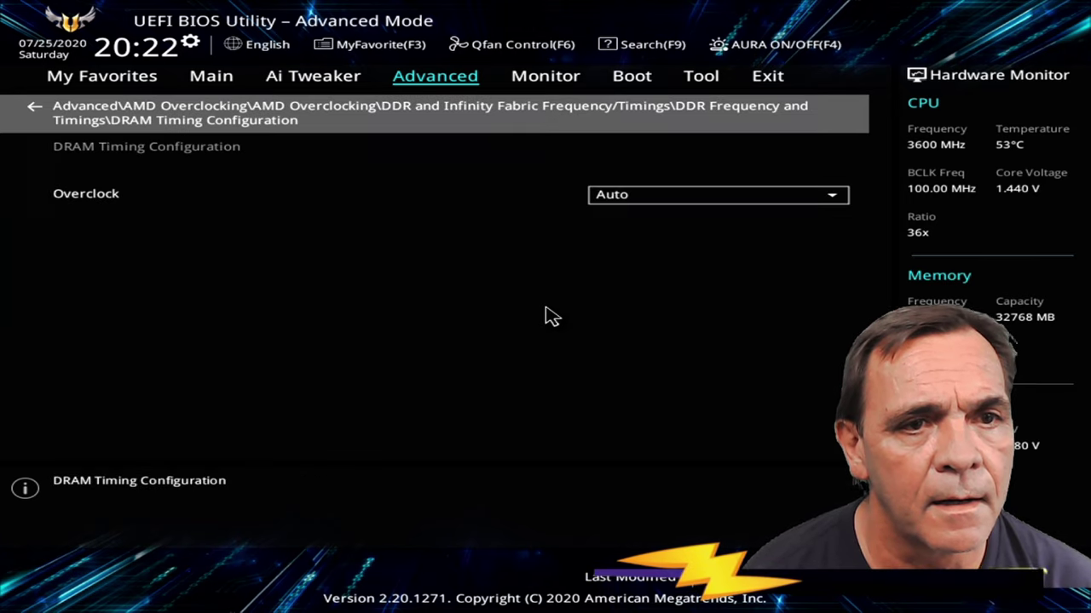
{"action": "key", "text": "Down"}
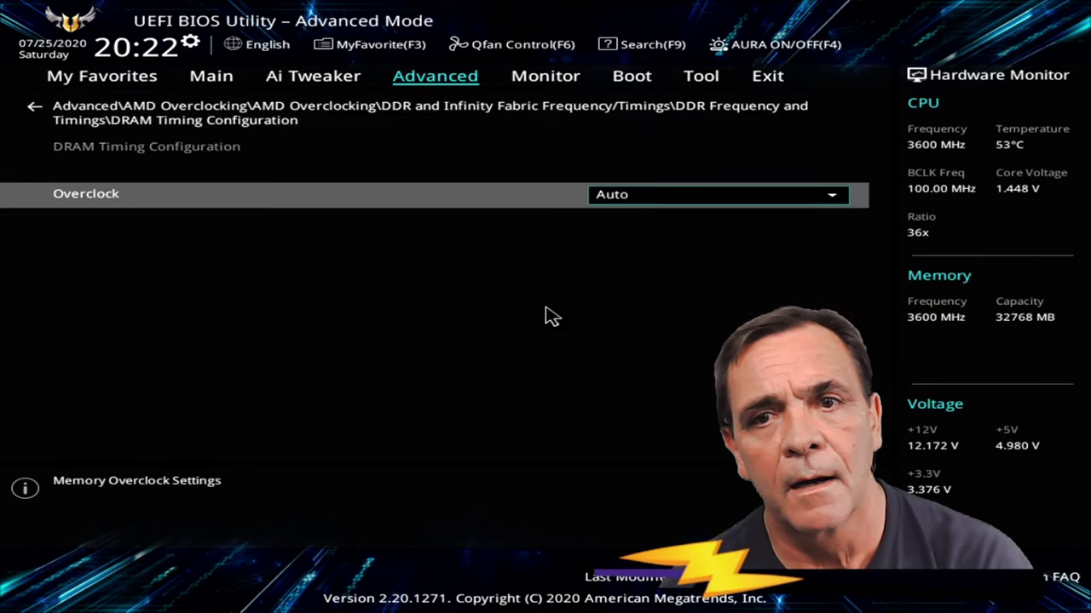
{"action": "key", "text": "Return"}
{"action": "key", "text": "Escape"}
{"action": "key", "text": "Escape"}
Check the DRAM Controller Configuration page and leave DDR Frequency and Timings
{"action": "key", "text": "Down"}
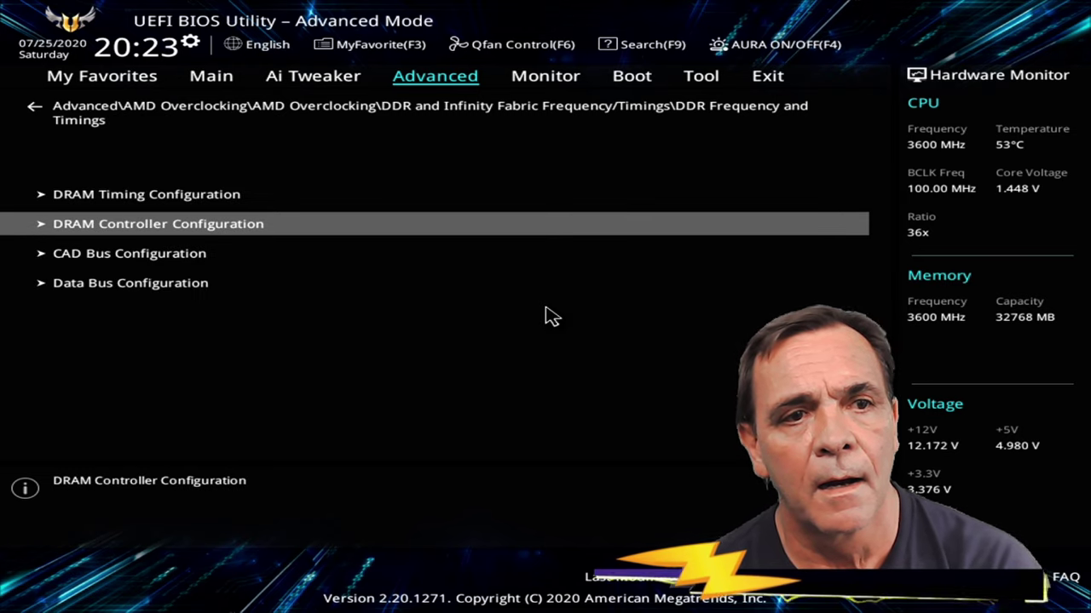
{"action": "key", "text": "Return"}
{"action": "key", "text": "Escape"}
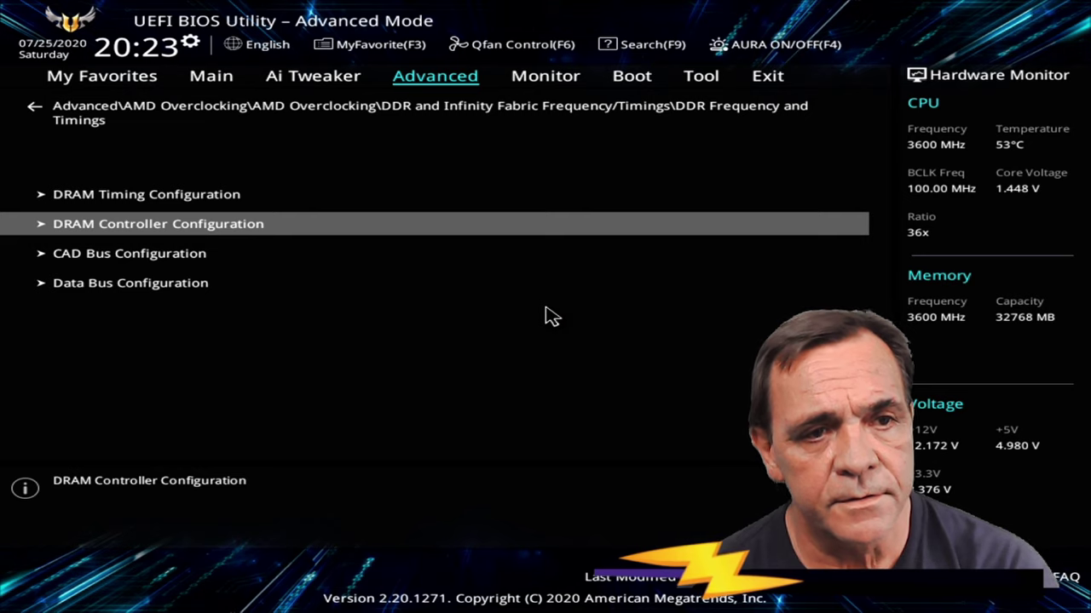
{"action": "key", "text": "Escape"}
View the Infinity Fabric Frequency and Dividers setting under DDR and Infinity Fabric Frequency/Timings
{"action": "key", "text": "Down"}
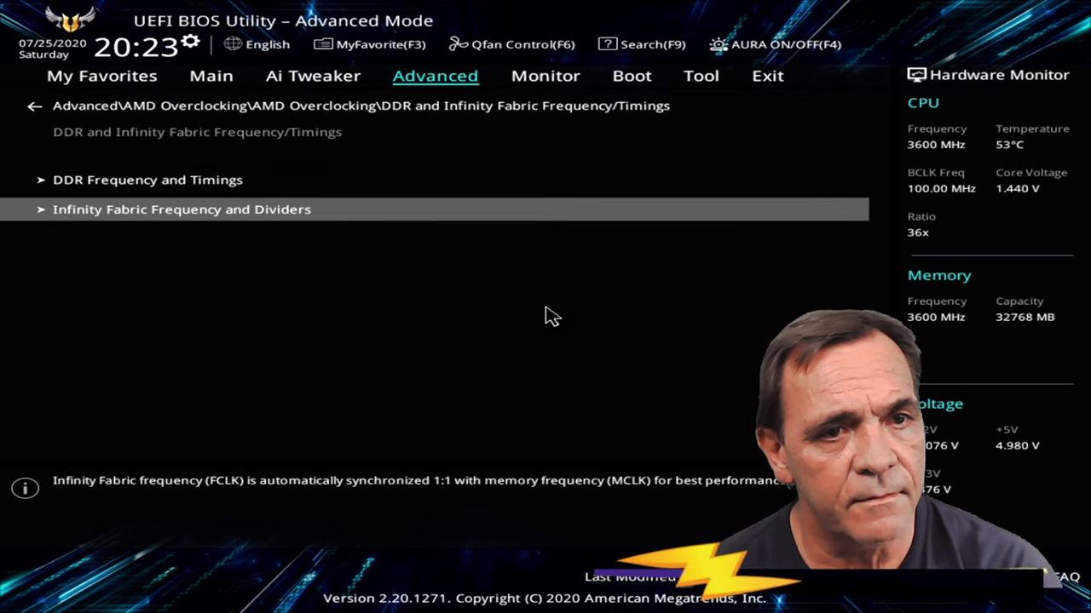
{"action": "key", "text": "Return"}
{"action": "key", "text": "Escape"}
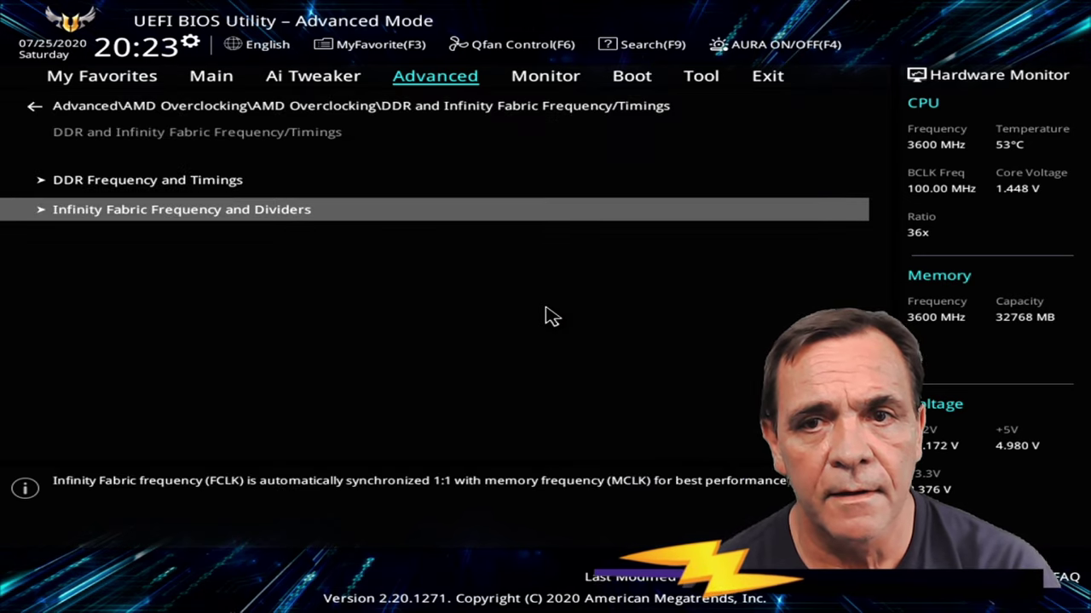
{"action": "key", "text": "Return"}
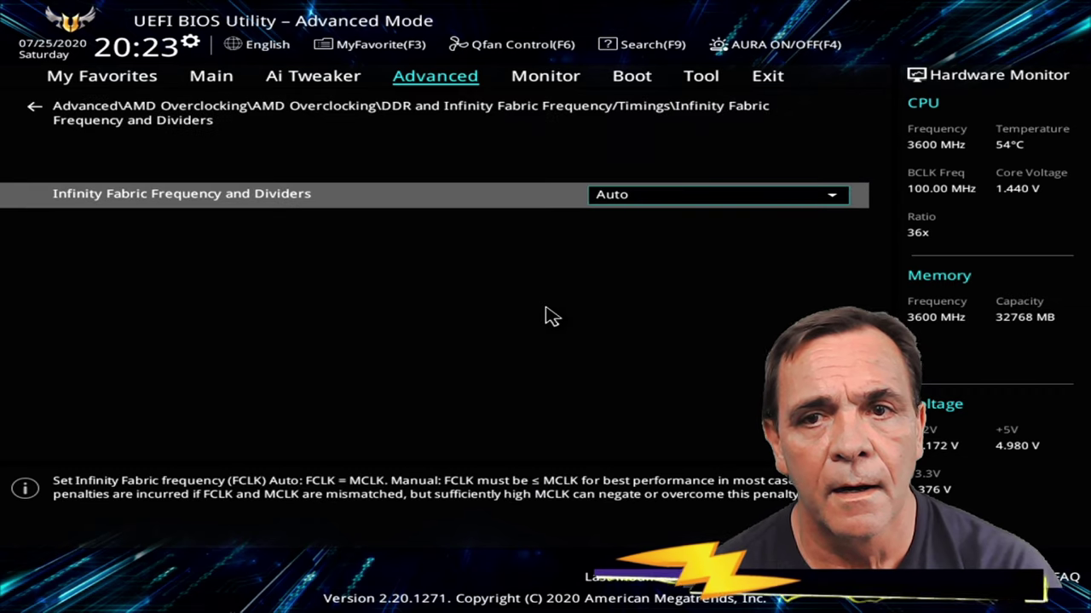
Examine the Infinity Fabric Frequency and Dividers options up to 1800MHz, then return to the AMD Overclocking menu without choosing one
{"action": "key", "text": "Return"}
{"action": "key", "text": "Down"}
{"action": "key", "text": "Down"}
{"action": "key", "text": "Down"}
{"action": "key", "text": "Down"}
{"action": "key", "text": "Down"}
{"action": "key", "text": "Down"}
{"action": "key", "text": "Down"}
{"action": "key", "text": "Down"}
{"action": "key", "text": "Down"}
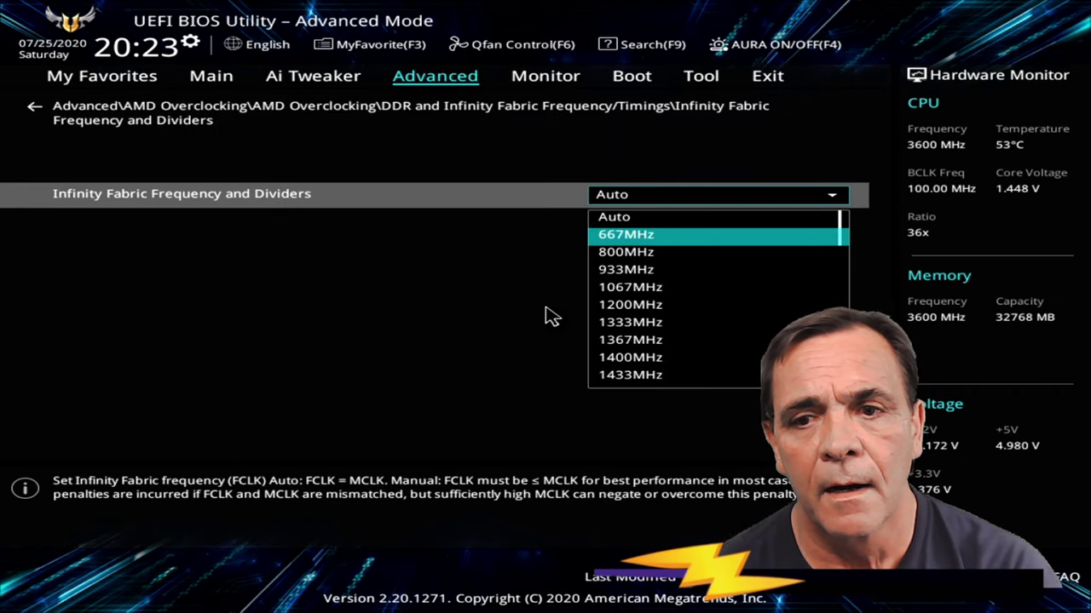
{"action": "key", "text": "Down"}
{"action": "key", "text": "Down"}
{"action": "key", "text": "Down"}
{"action": "key", "text": "Down"}
{"action": "key", "text": "Down"}
{"action": "key", "text": "Down"}
{"action": "key", "text": "Down"}
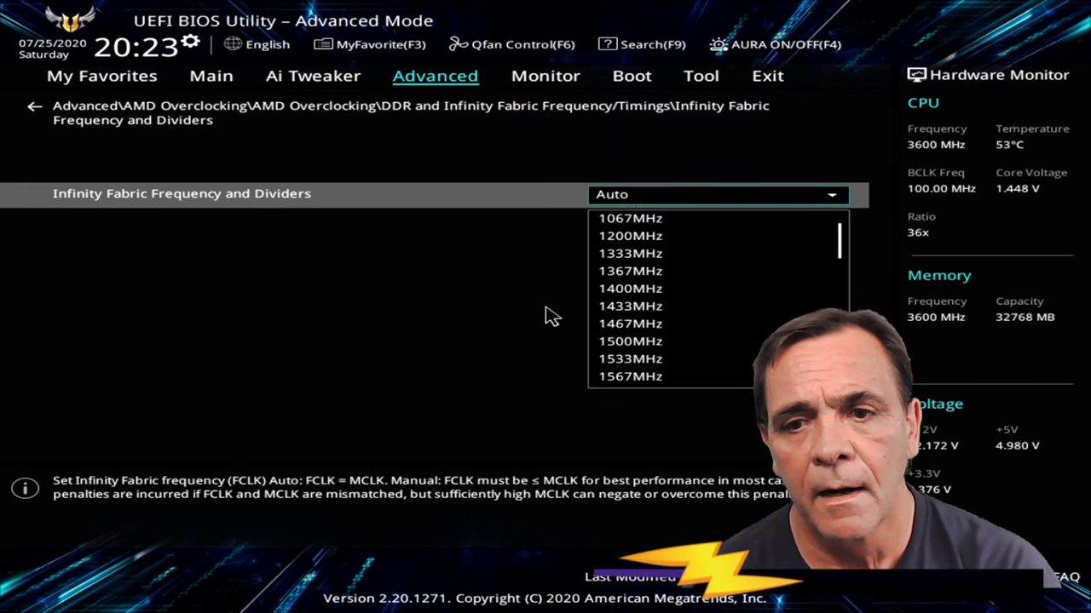
{"action": "key", "text": "Down"}
{"action": "key", "text": "Down"}
{"action": "key", "text": "Down"}
{"action": "key", "text": "Down"}
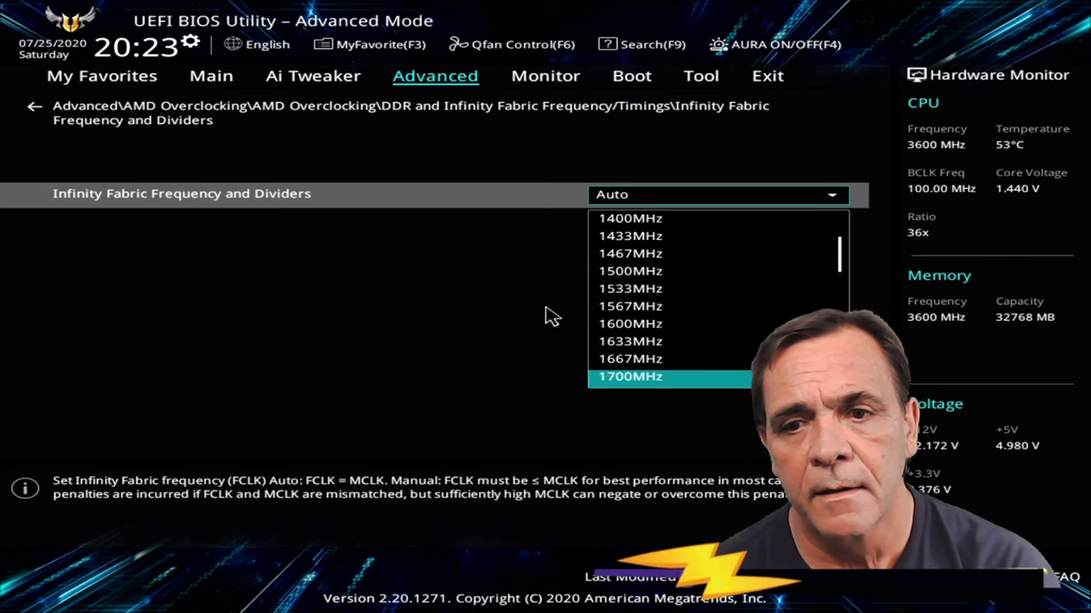
{"action": "key", "text": "Down"}
{"action": "key", "text": "Up"}
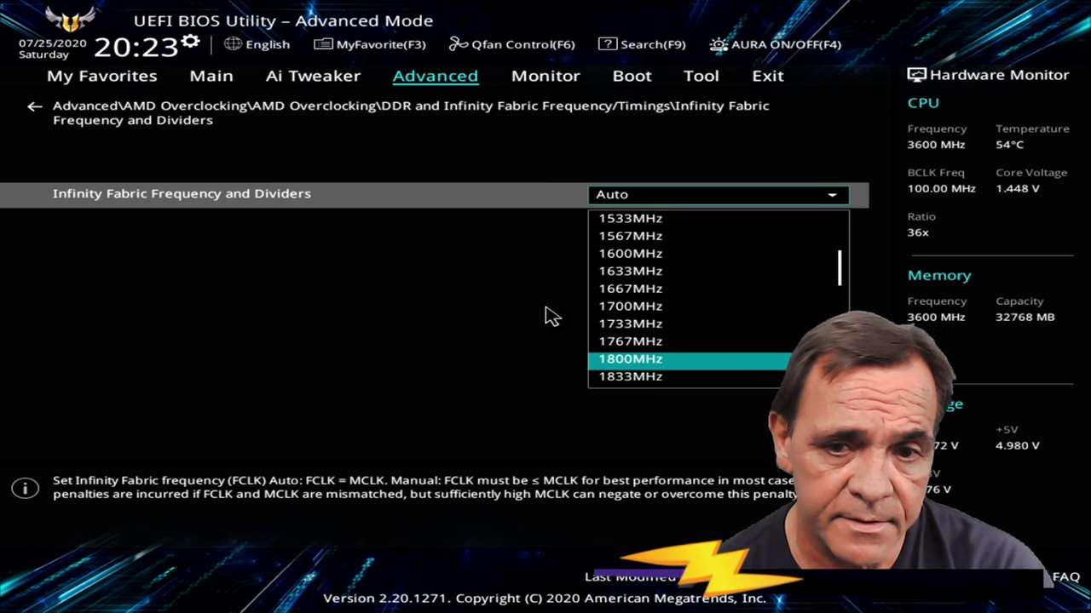
{"action": "key", "text": "Escape"}
{"action": "key", "text": "Escape"}
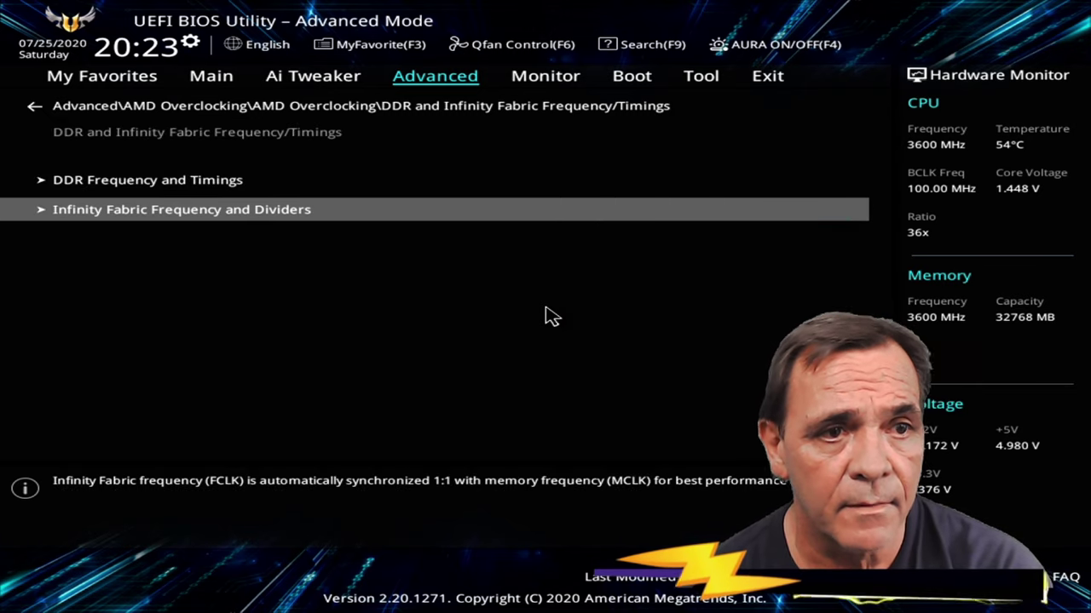
{"action": "key", "text": "Escape"}
Set Precision Boost Overdrive to Advanced, look over its additional settings, and leave its page
{"action": "key", "text": "Down"}
{"action": "key", "text": "Down"}
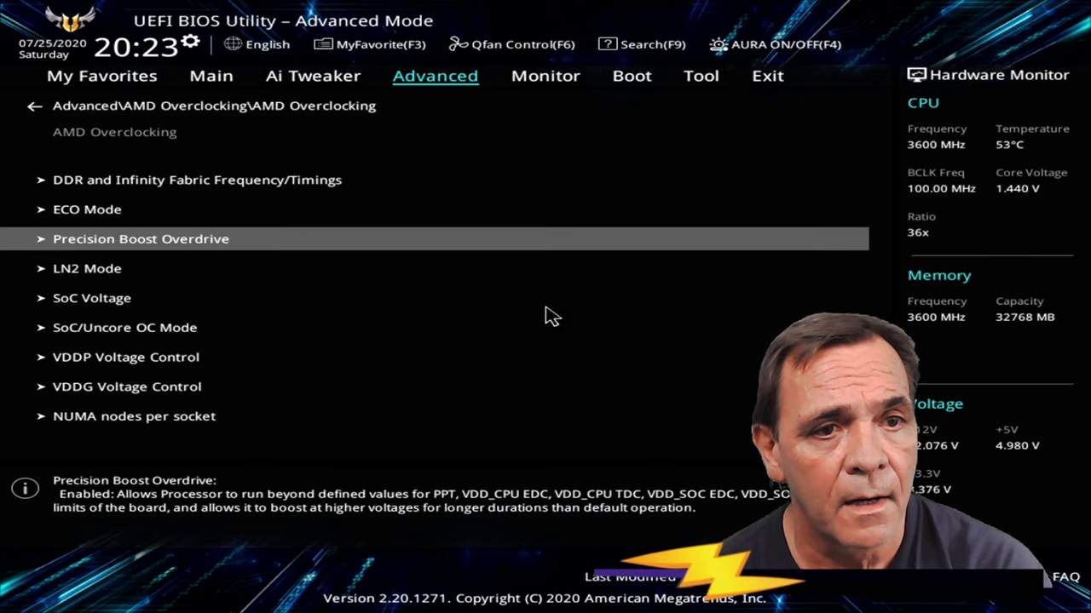
{"action": "key", "text": "Return"}
{"action": "key", "text": "Return"}
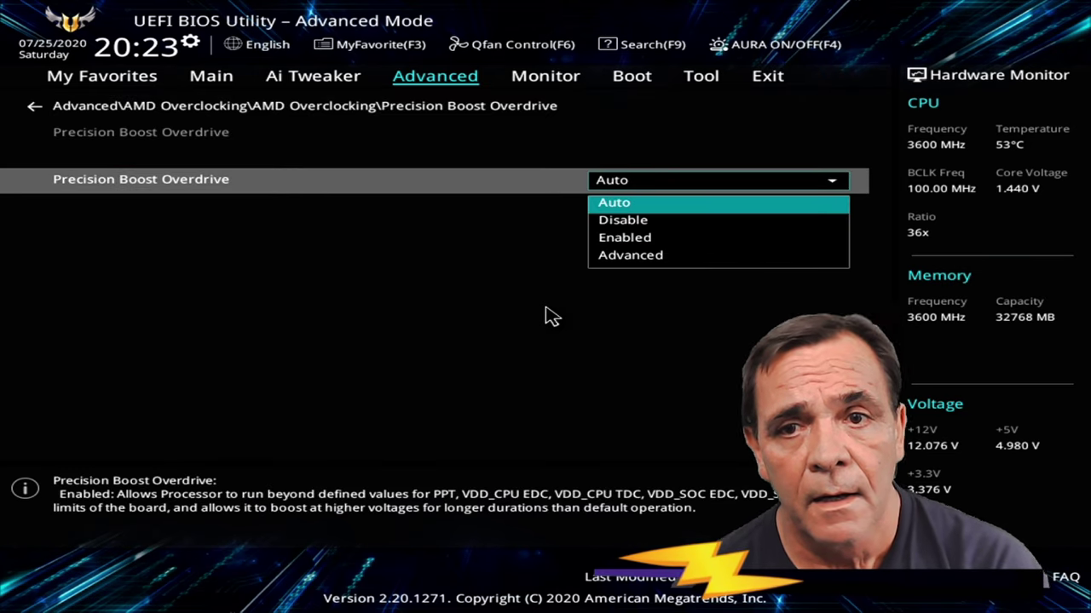
{"action": "key", "text": "Down"}
{"action": "key", "text": "Down"}
{"action": "key", "text": "Down"}
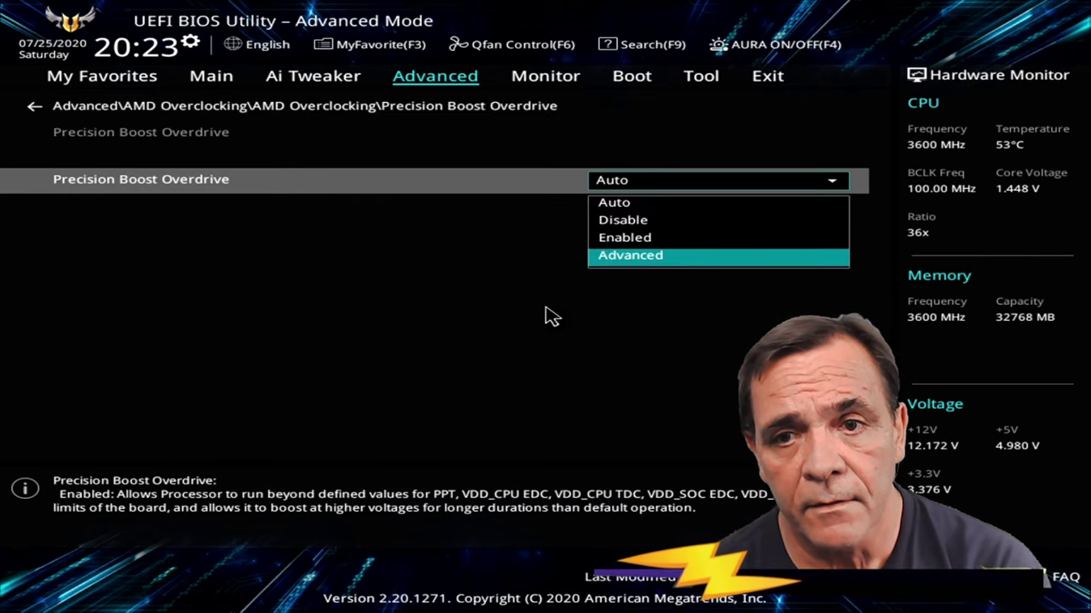
{"action": "key", "text": "Return"}
{"action": "key", "text": "Down"}
{"action": "key", "text": "Down"}
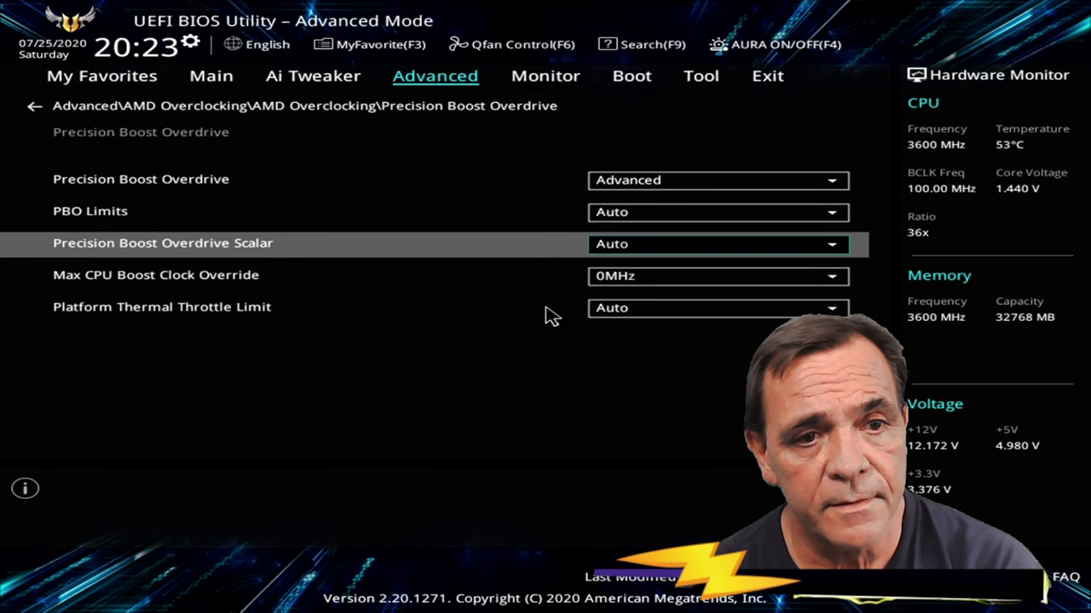
{"action": "key", "text": "Escape"}
Inspect the LN2 Mode options under AMD Overclocking and leave the page without changing them
{"action": "key", "text": "Down"}
{"action": "key", "text": "Return"}
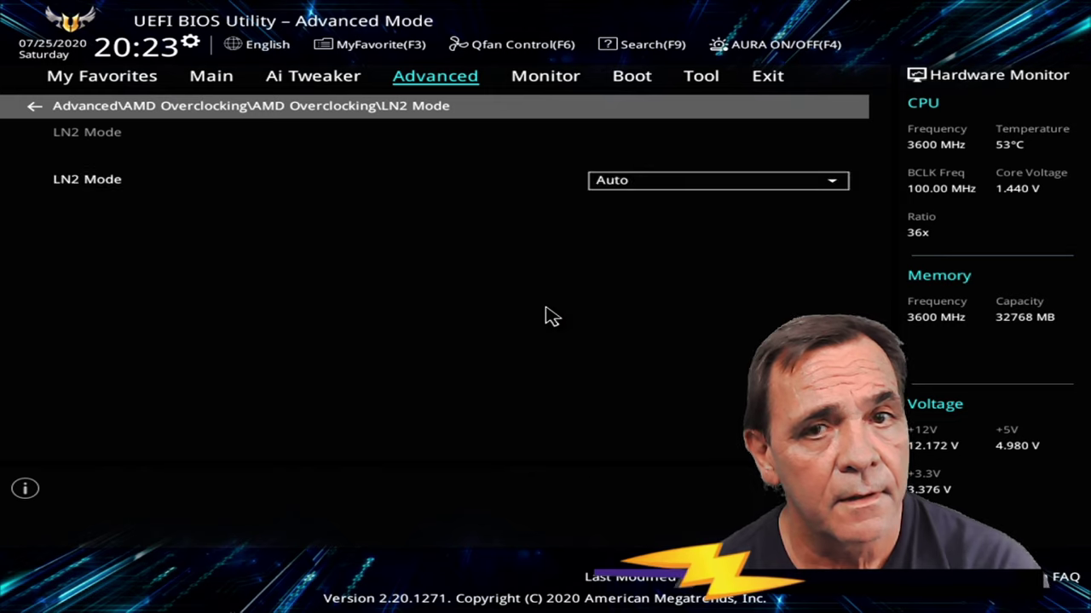
{"action": "key", "text": "Down"}
{"action": "key", "text": "Return"}
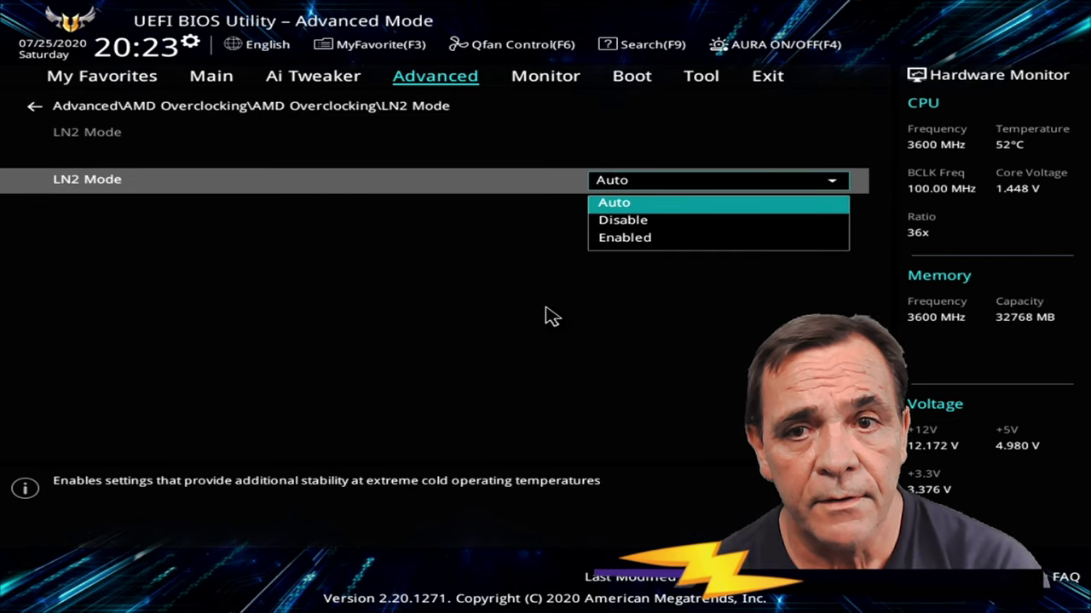
{"action": "key", "text": "Escape"}
{"action": "key", "text": "Escape"}
View the SoC Voltage page under AMD Overclocking and leave it without entering a voltage
{"action": "key", "text": "Down"}
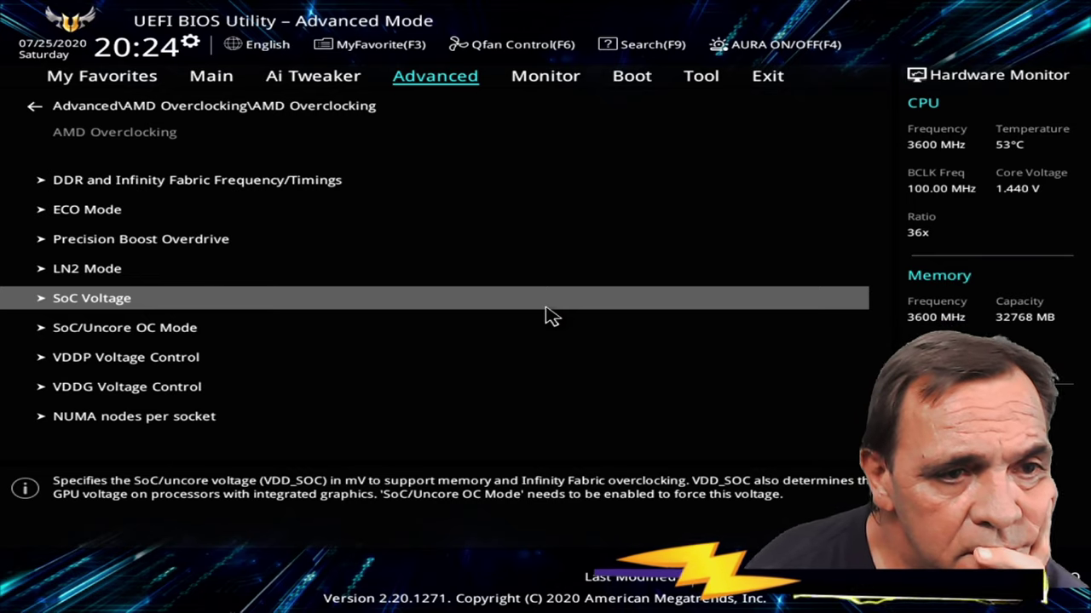
{"action": "key", "text": "Return"}
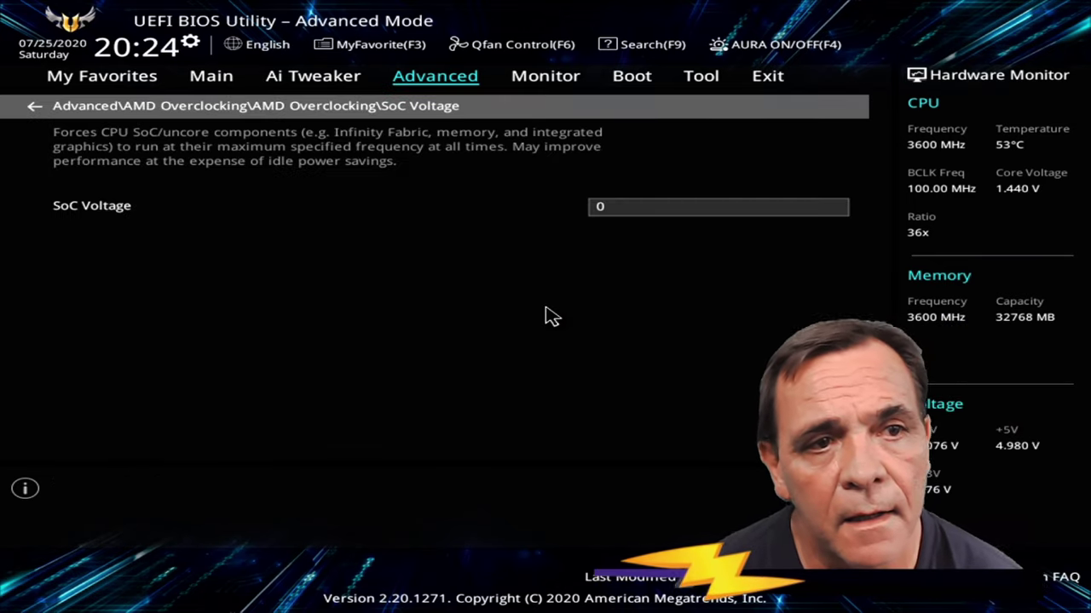
{"action": "key", "text": "Escape"}
Inspect the NUMA nodes per socket options under AMD Overclocking and leave the page without choosing one
{"action": "key", "text": "Down"}
{"action": "key", "text": "Down"}
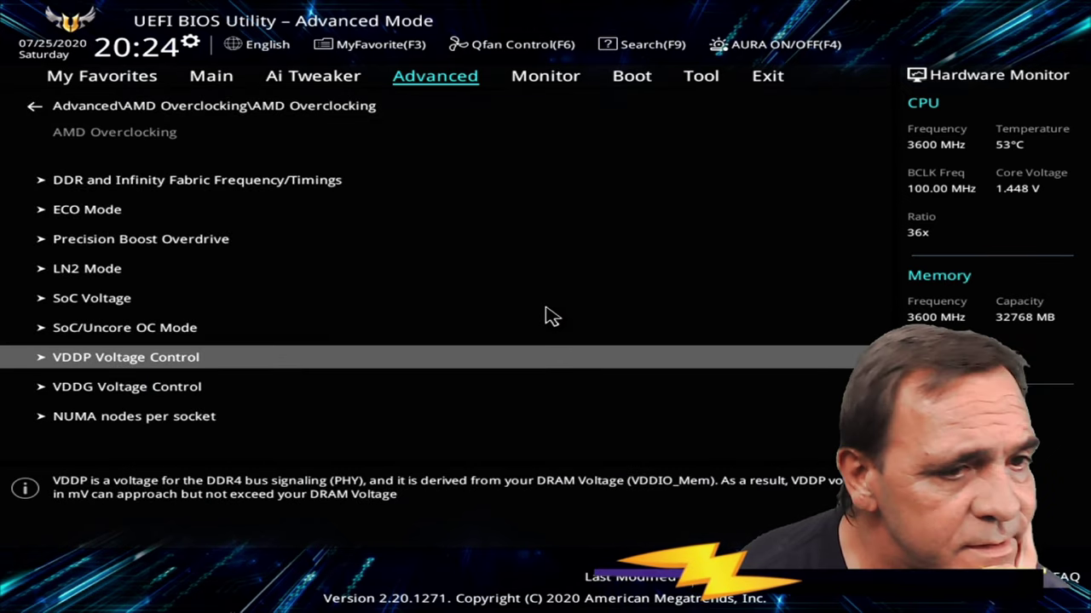
{"action": "key", "text": "Down"}
{"action": "key", "text": "Down"}
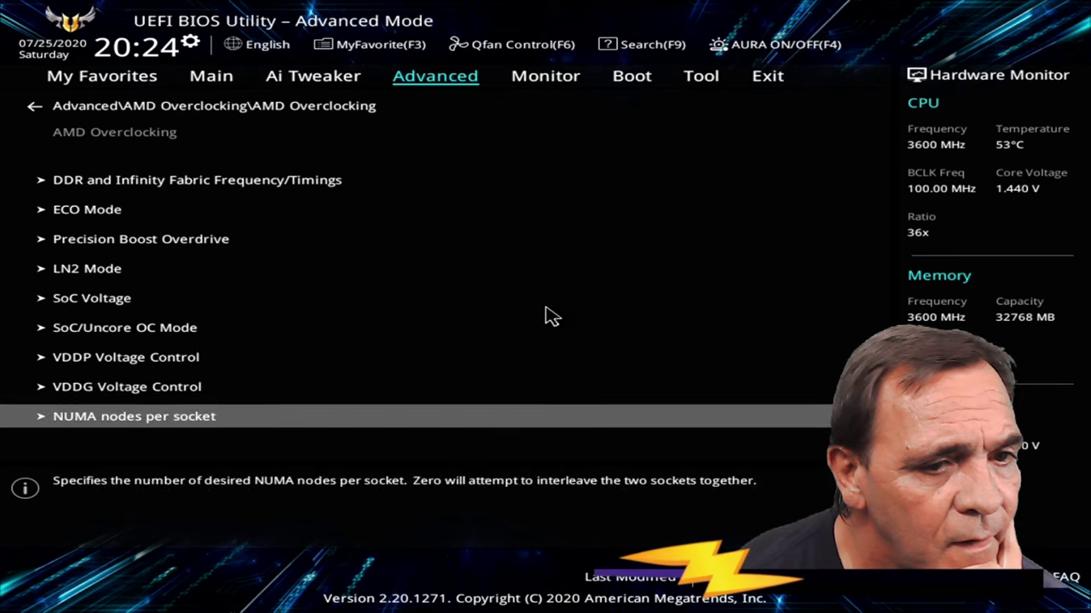
{"action": "key", "text": "Return"}
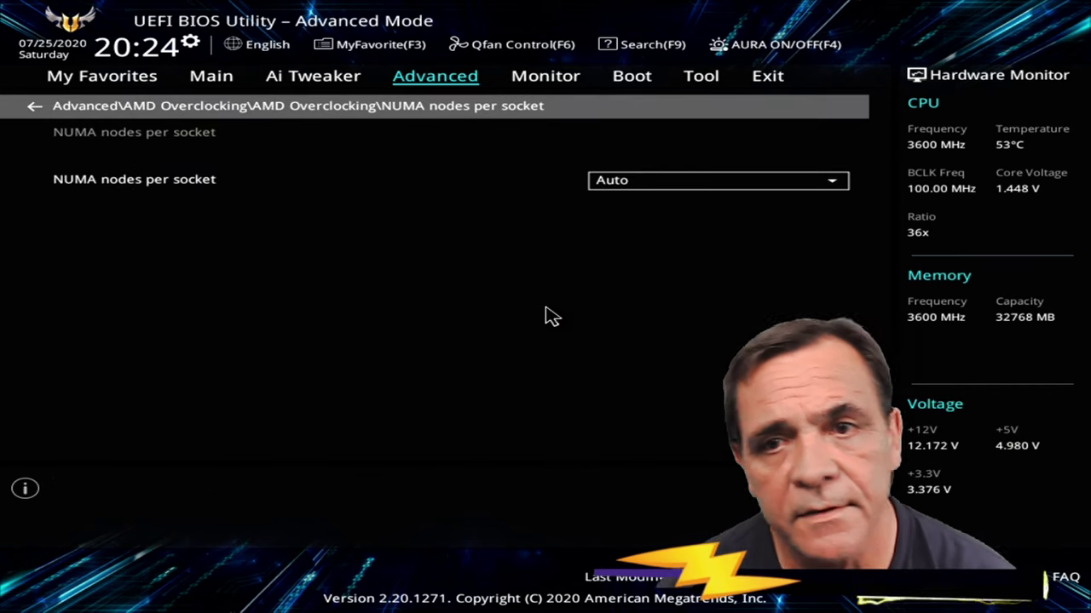
{"action": "key", "text": "Down"}
{"action": "key", "text": "Return"}
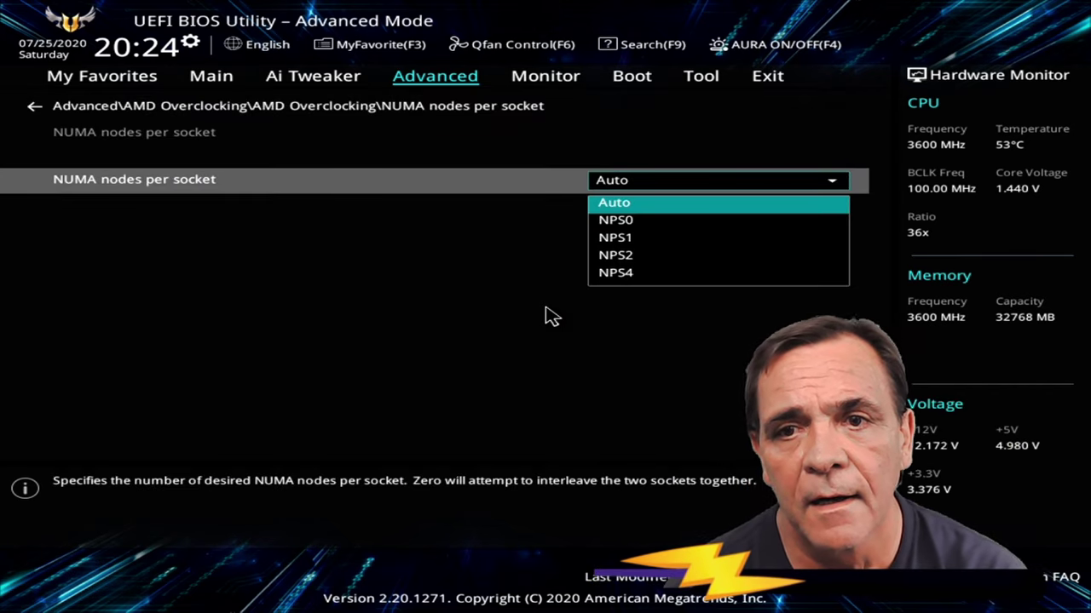
{"action": "key", "text": "Escape"}
{"action": "key", "text": "Escape"}
Review the DDR Frequency and Timings submenus under DDR and Infinity Fabric Frequency/Timings, and return to the AMD Overclocking menu
{"action": "key", "text": "Up"}
{"action": "key", "text": "Up"}
{"action": "key", "text": "Up"}
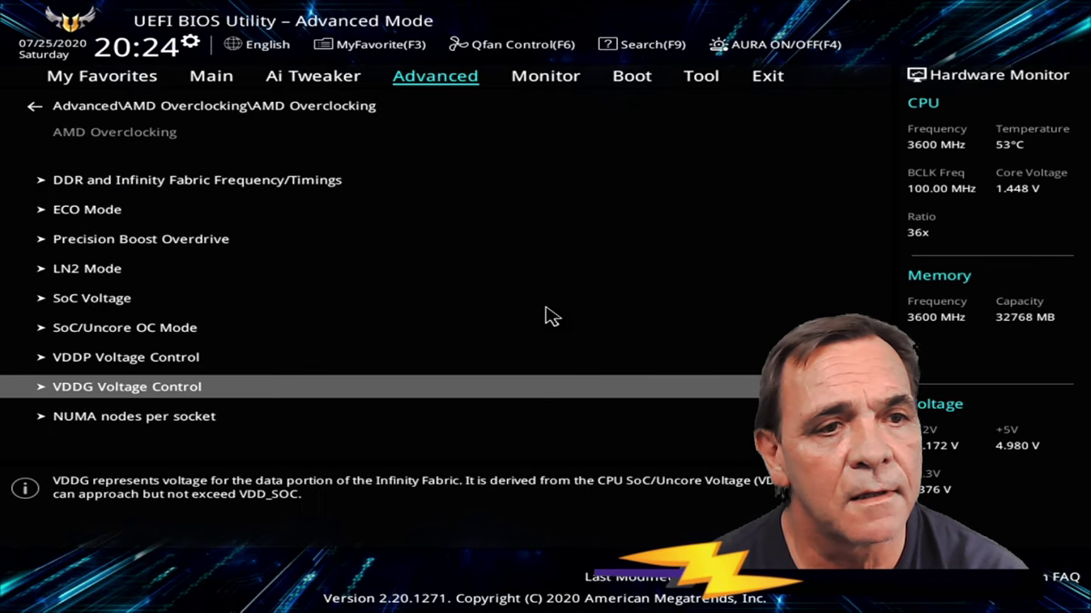
{"action": "key", "text": "Up"}
{"action": "key", "text": "Up"}
{"action": "key", "text": "Up"}
{"action": "key", "text": "Up"}
{"action": "key", "text": "Up"}
{"action": "key", "text": "Up"}
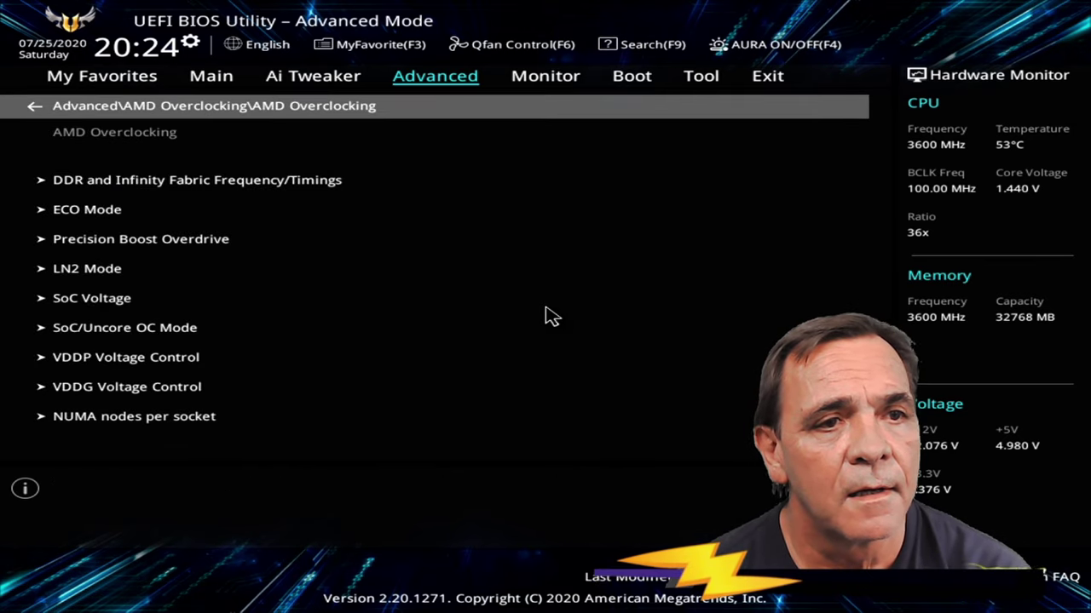
{"action": "key", "text": "Down"}
{"action": "key", "text": "Return"}
{"action": "key", "text": "Up"}
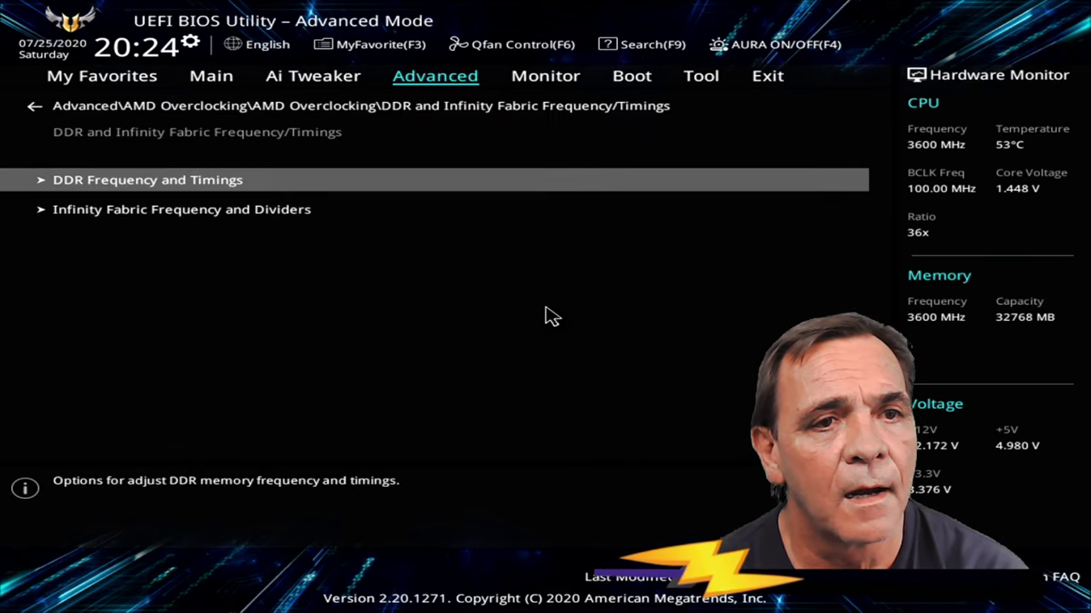
{"action": "key", "text": "Return"}
{"action": "key", "text": "Down"}
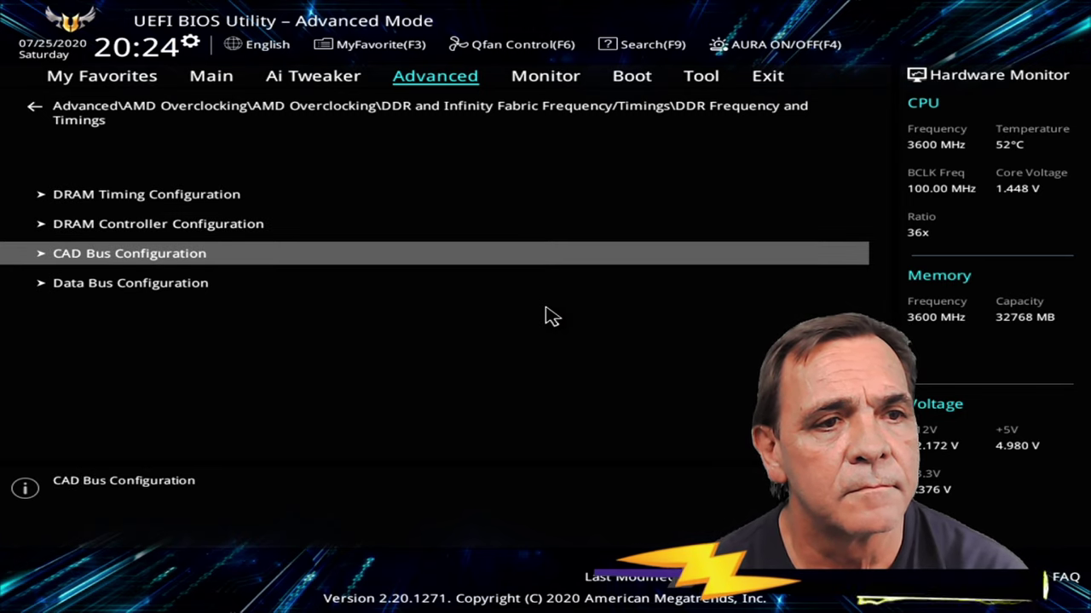
{"action": "key", "text": "Escape"}
{"action": "key", "text": "Escape"}
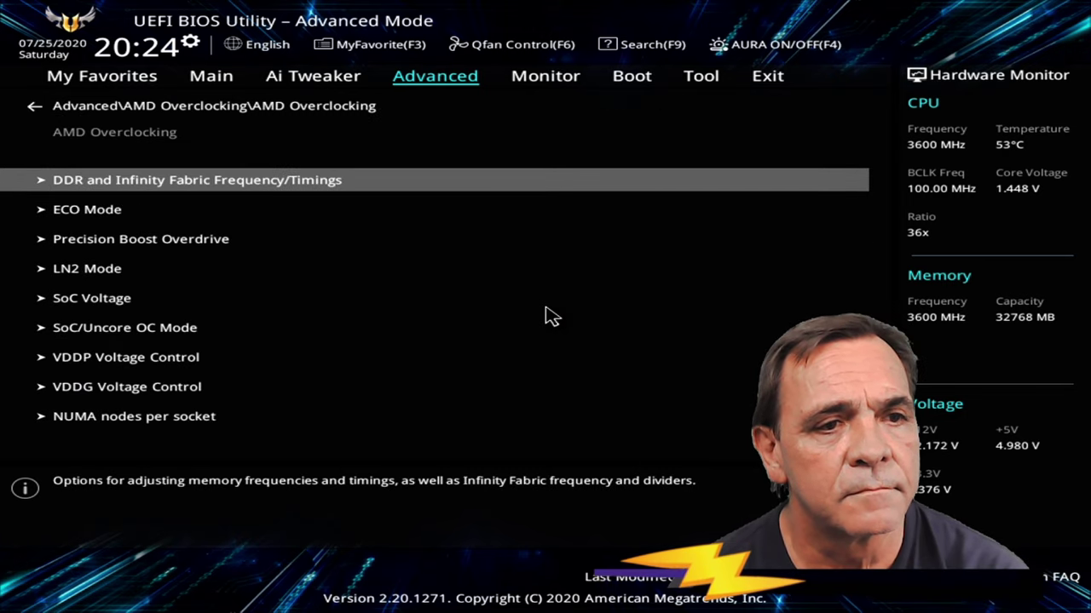
Exit the AMD Overclocking pages and return to the main list of Advanced settings
{"action": "key", "text": "Up"}
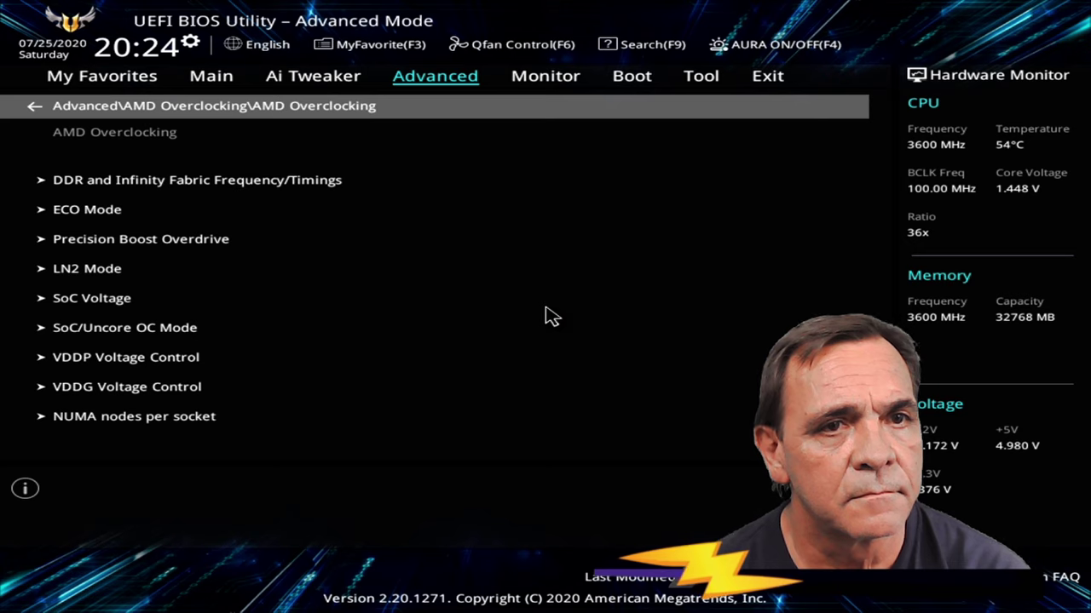
{"action": "key", "text": "Return"}
{"action": "key", "text": "Down"}
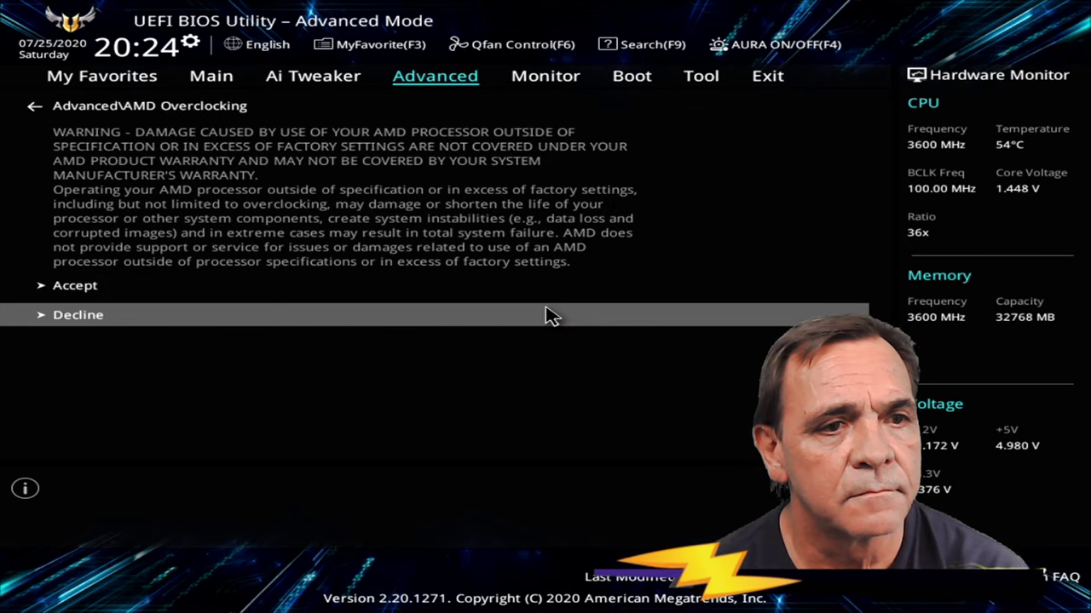
{"action": "key", "text": "Up"}
{"action": "key", "text": "Return"}
{"action": "key", "text": "Escape"}
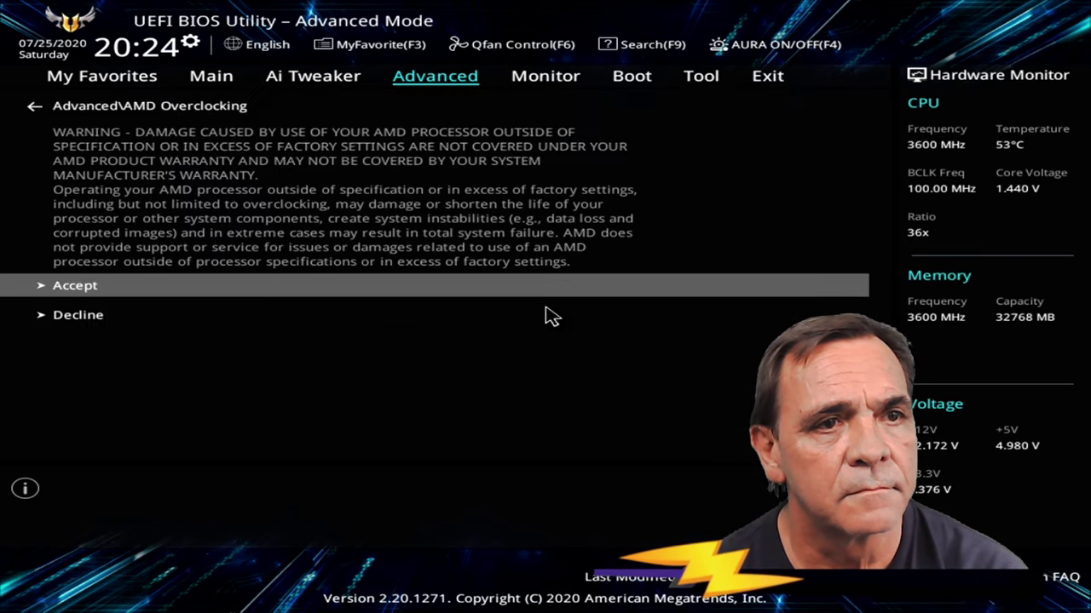
{"action": "key", "text": "Escape"}
Check the Data Link Feature Exchange setting on the AMD PBS page and return to the Advanced settings list
{"action": "key", "text": "Up"}
{"action": "key", "text": "Up"}
{"action": "key", "text": "Up"}
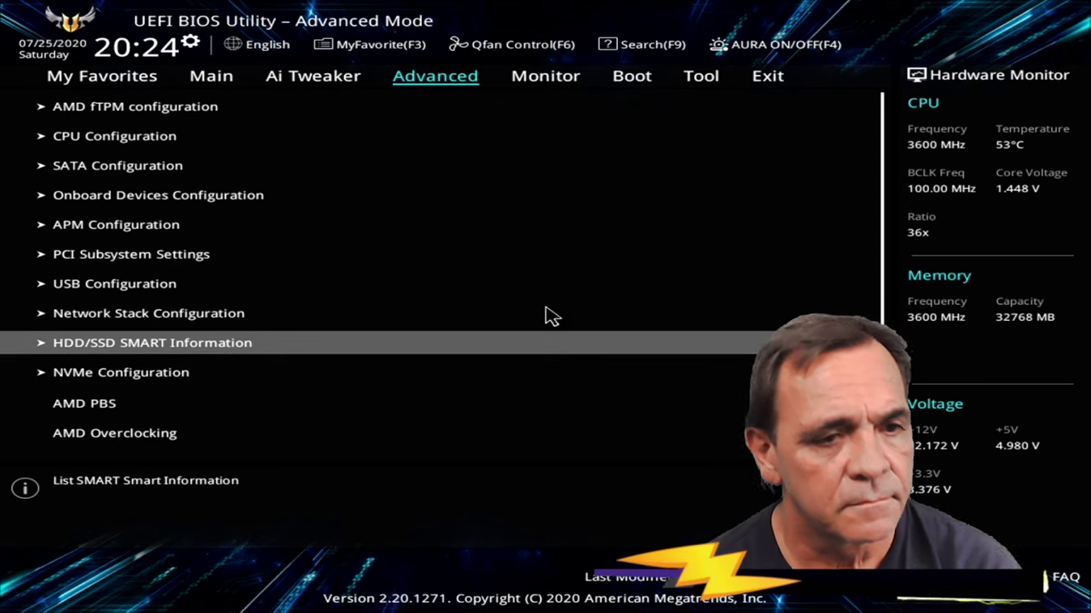
{"action": "key", "text": "Down"}
{"action": "key", "text": "Down"}
{"action": "key", "text": "Down"}
{"action": "key", "text": "Down"}
{"action": "key", "text": "Down"}
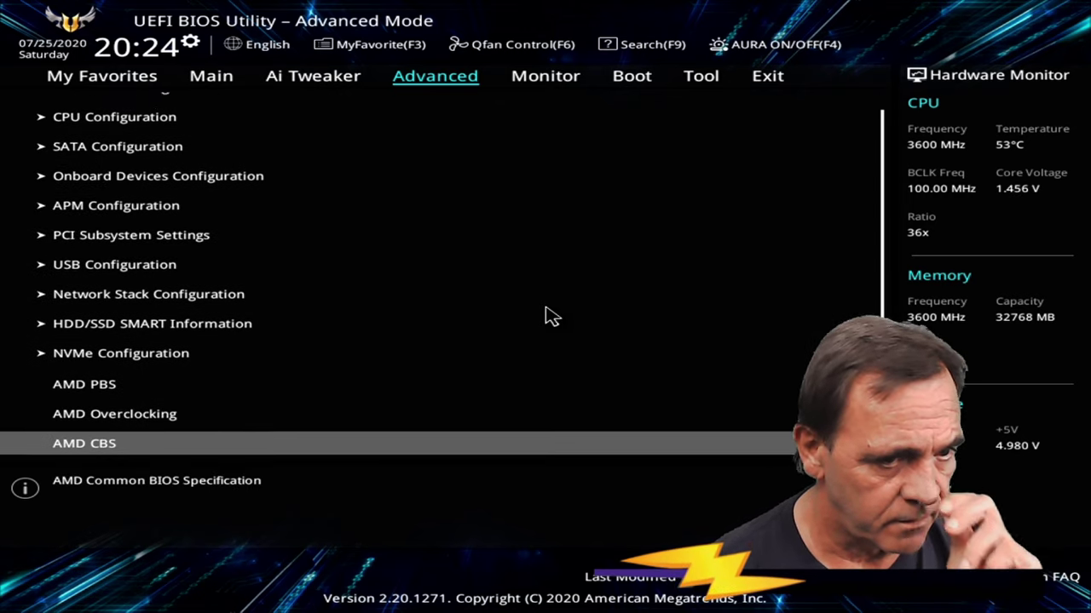
{"action": "key", "text": "Up"}
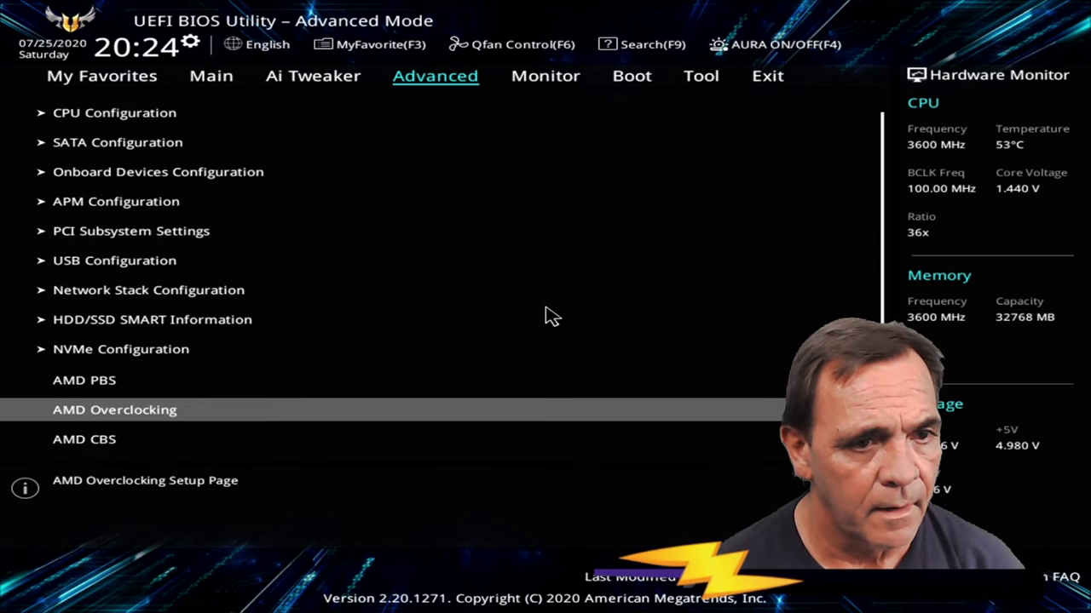
{"action": "key", "text": "Up"}
{"action": "key", "text": "Return"}
{"action": "key", "text": "Down"}
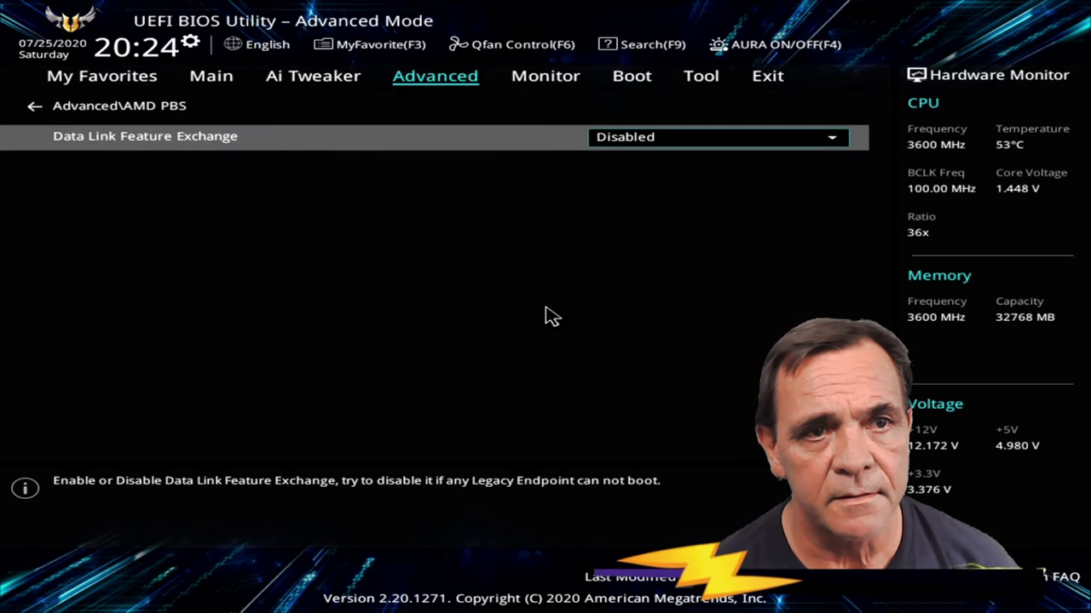
{"action": "key", "text": "Escape"}
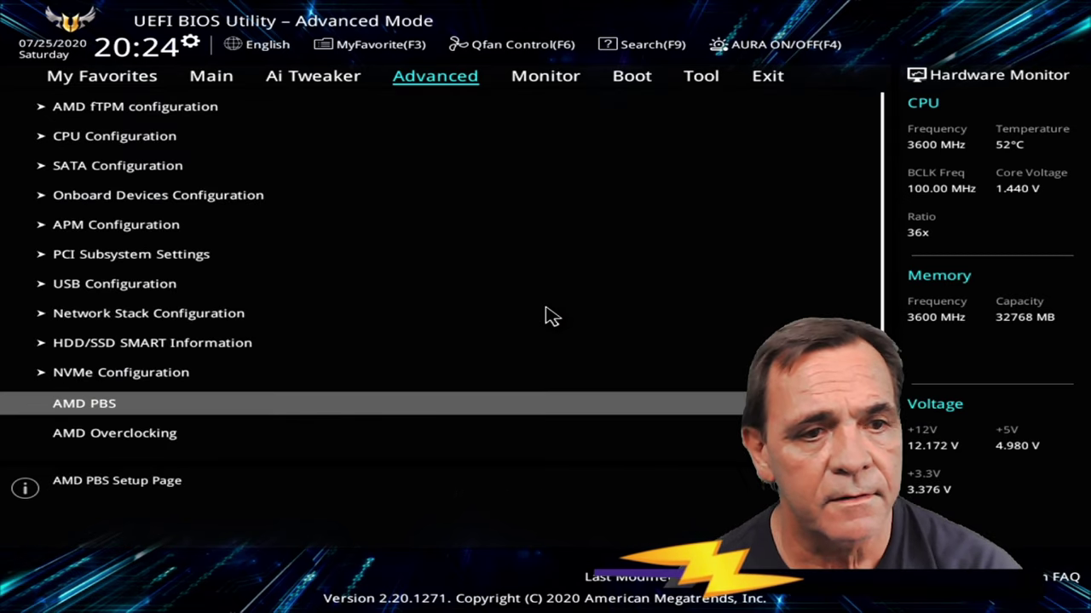
Reopen AMD Overclocking by accepting its warning, check the list of submenus, and return to the Advanced settings list
{"action": "key", "text": "Down"}
{"action": "key", "text": "Return"}
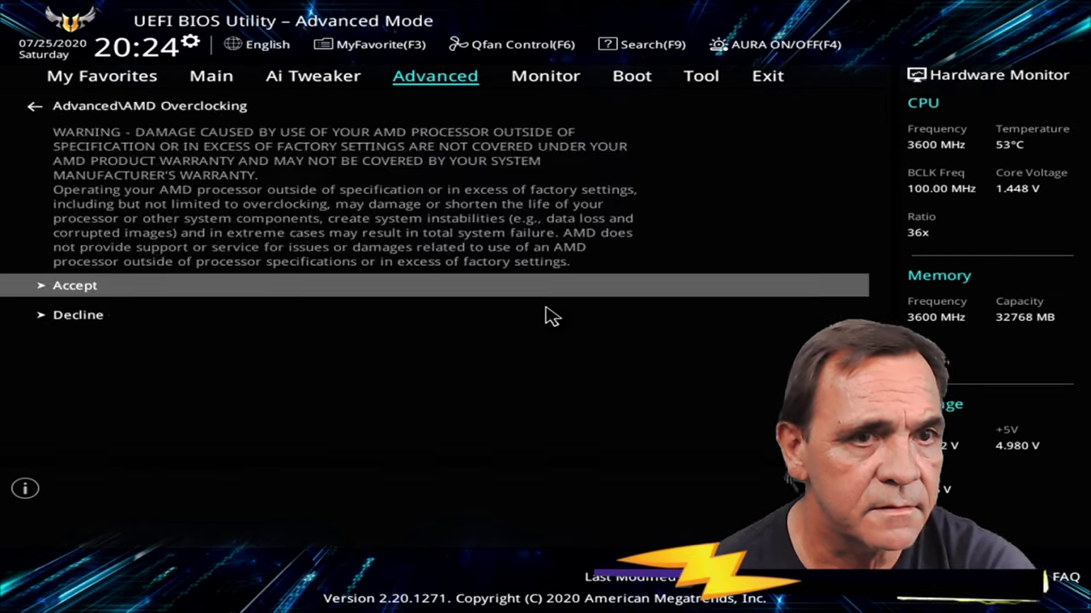
{"action": "key", "text": "Return"}
{"action": "key", "text": "Down"}
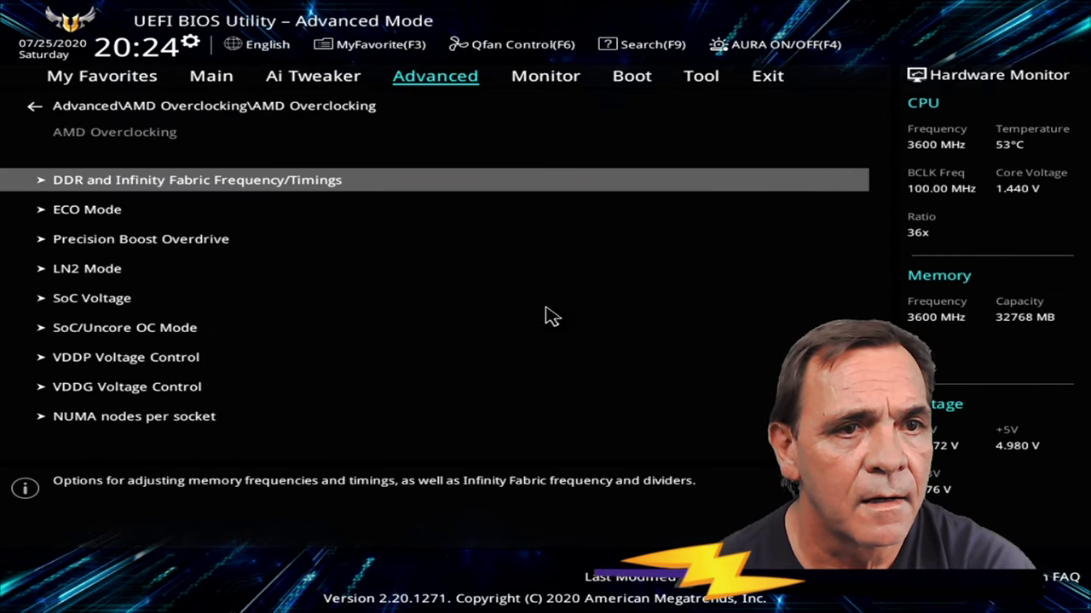
{"action": "key", "text": "Escape"}
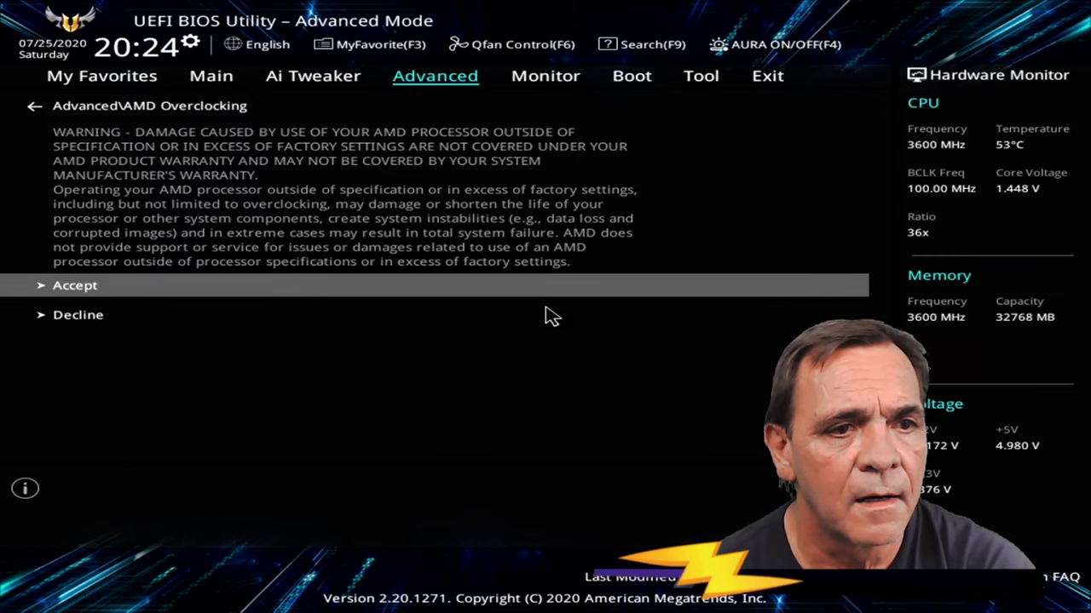
{"action": "key", "text": "Escape"}
Open the AMD CBS page and go to the Core Performance Boost setting
{"action": "key", "text": "Down"}
{"action": "key", "text": "Return"}
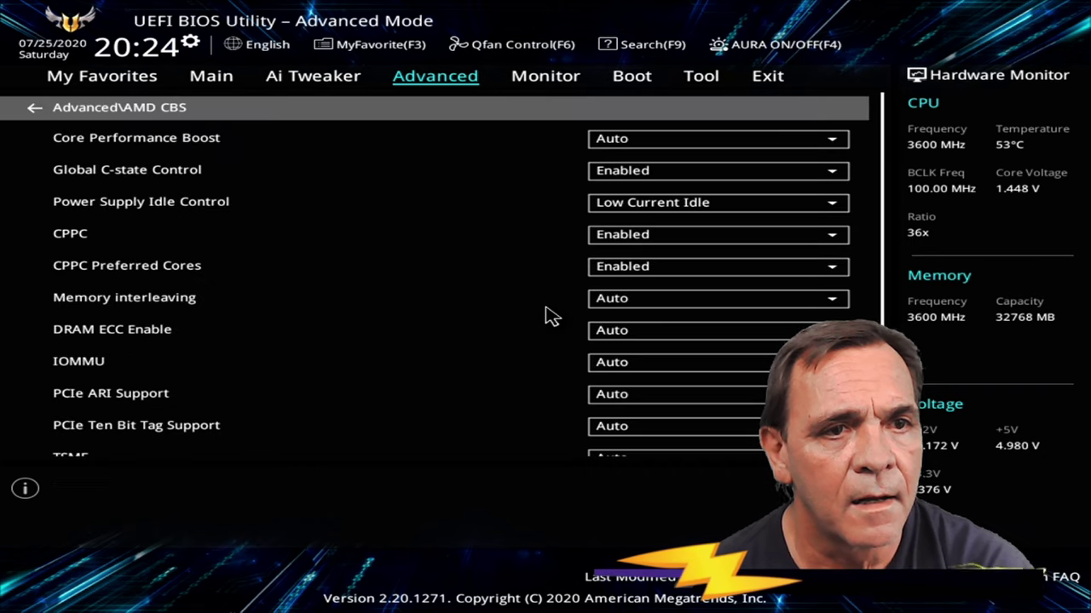
{"action": "key", "text": "Down"}
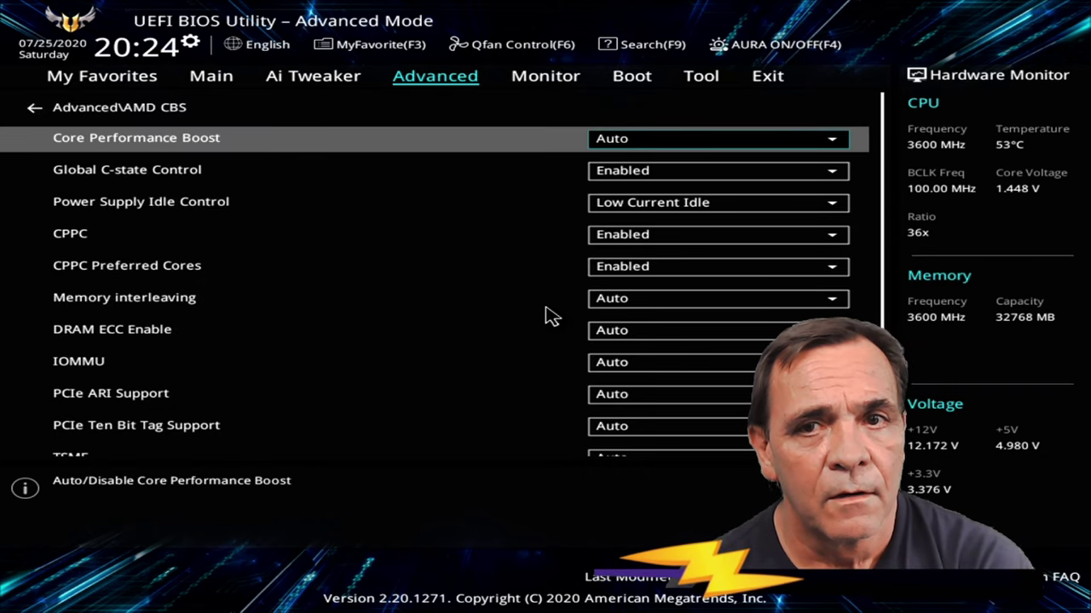
Review the AMD CBS options from Core Performance Boost down to TSME, including the Core Performance Boost choices, and return to Advanced settings
{"action": "key", "text": "Return"}
{"action": "key", "text": "Escape"}
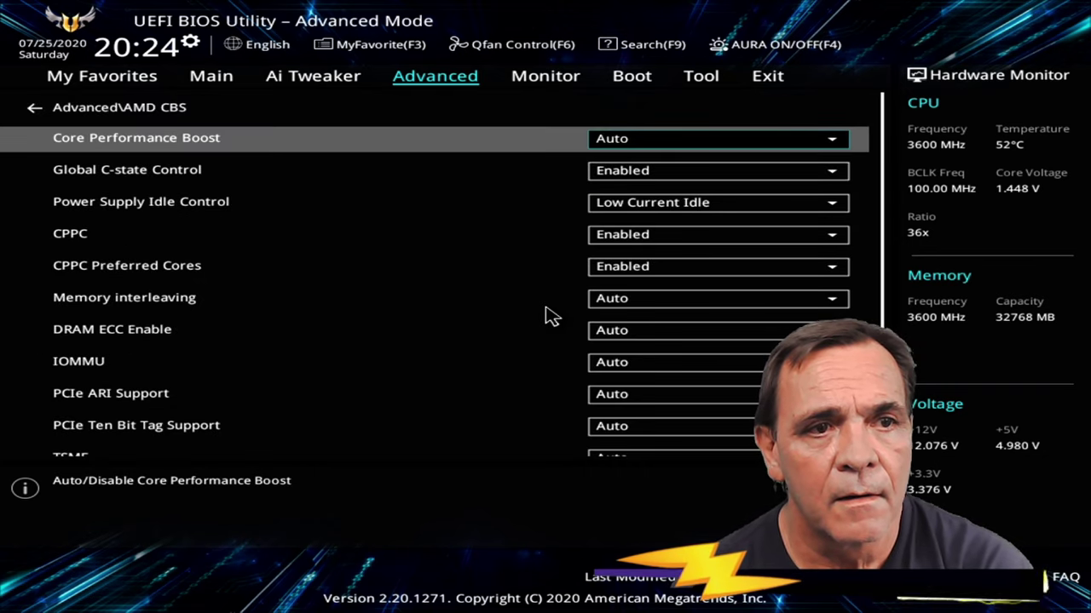
{"action": "key", "text": "Down"}
{"action": "key", "text": "Down"}
{"action": "key", "text": "Down"}
{"action": "key", "text": "Down"}
{"action": "key", "text": "Down"}
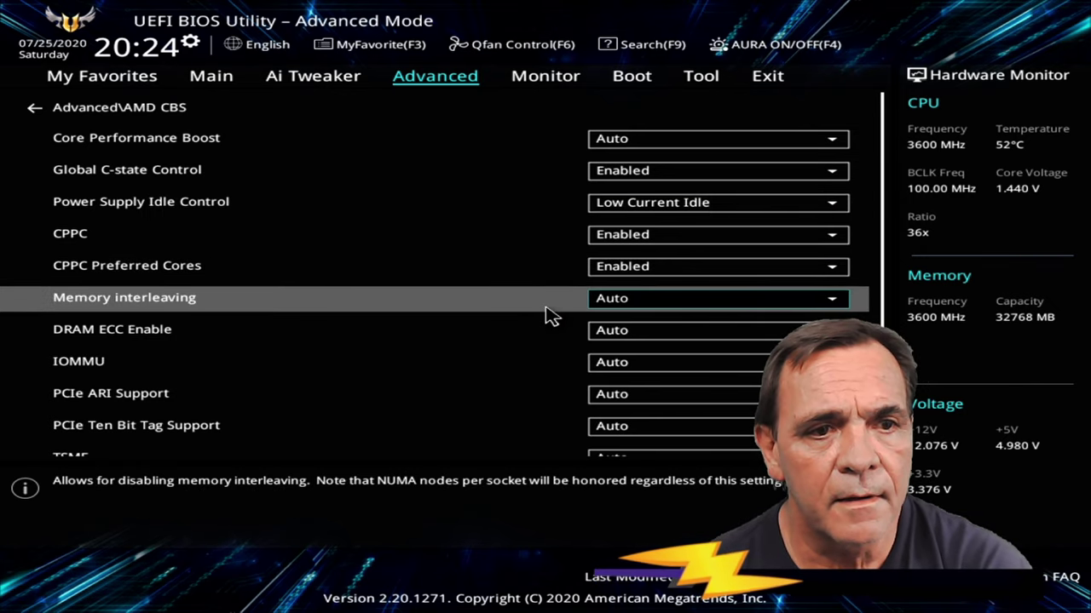
{"action": "key", "text": "Down"}
{"action": "key", "text": "Down"}
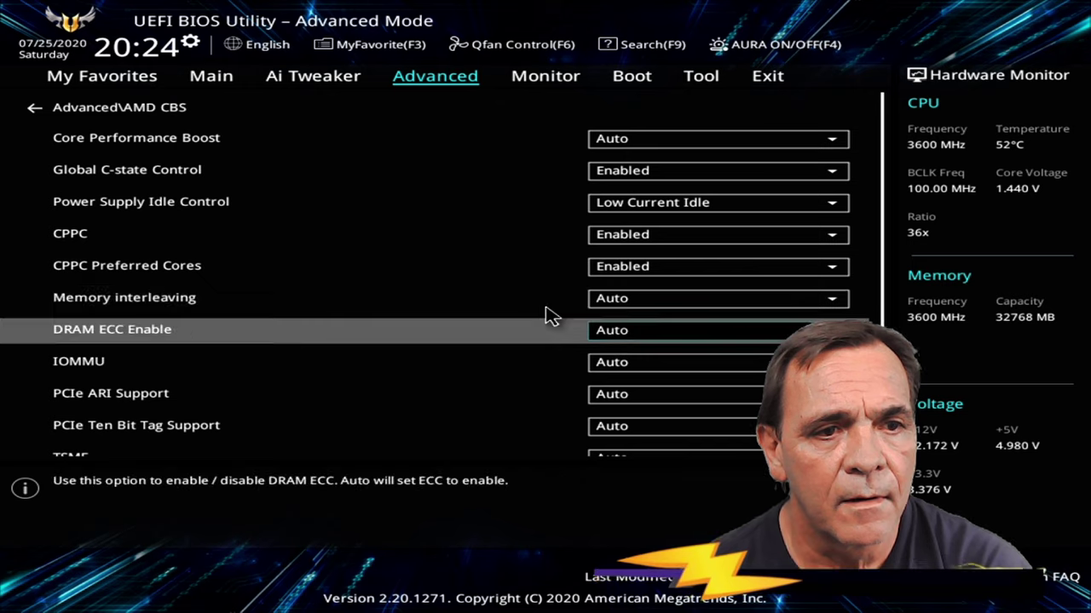
{"action": "key", "text": "Down"}
{"action": "key", "text": "Down"}
{"action": "key", "text": "Down"}
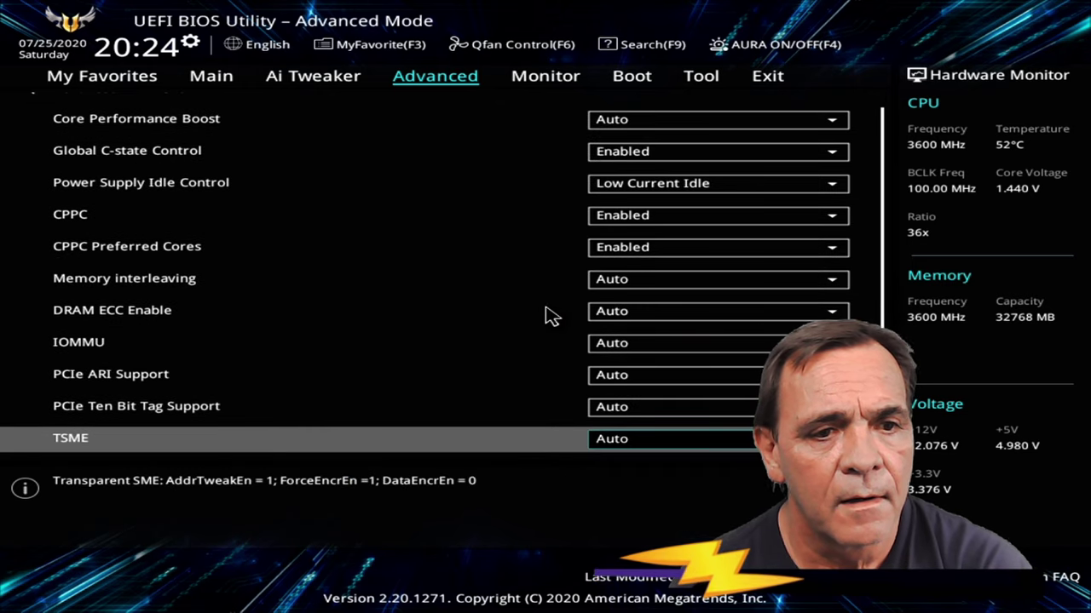
{"action": "key", "text": "Escape"}
Open AMD fTPM configuration, check the TPM Device Selection choices, and return to the Advanced settings list
{"action": "key", "text": "Up"}
{"action": "key", "text": "Up"}
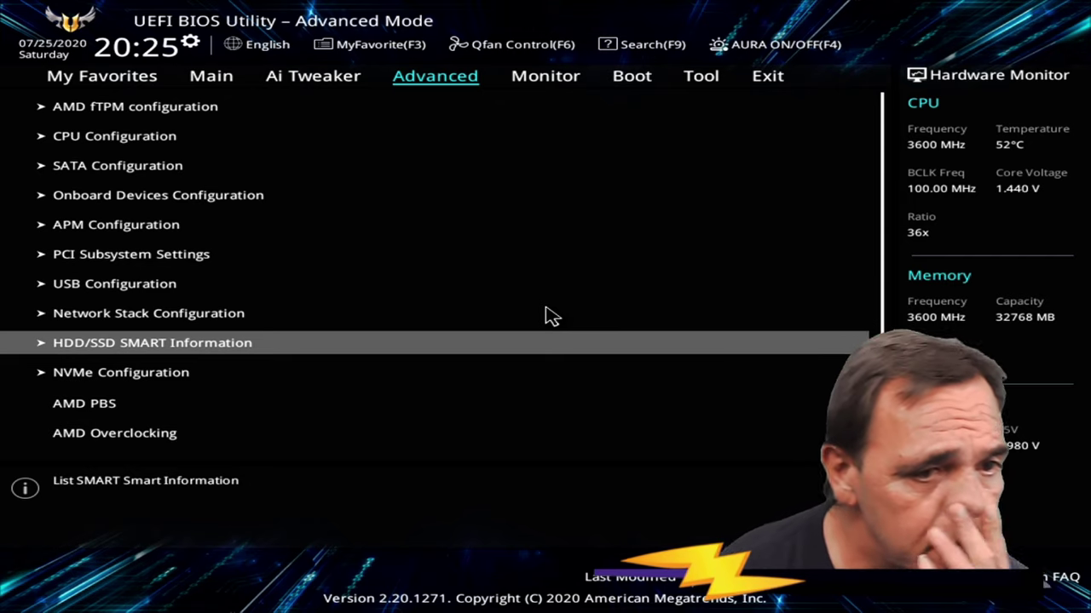
{"action": "key", "text": "Up"}
{"action": "key", "text": "Up"}
{"action": "key", "text": "Up"}
{"action": "key", "text": "Up"}
{"action": "key", "text": "Up"}
{"action": "key", "text": "Up"}
{"action": "key", "text": "Up"}
{"action": "key", "text": "Up"}
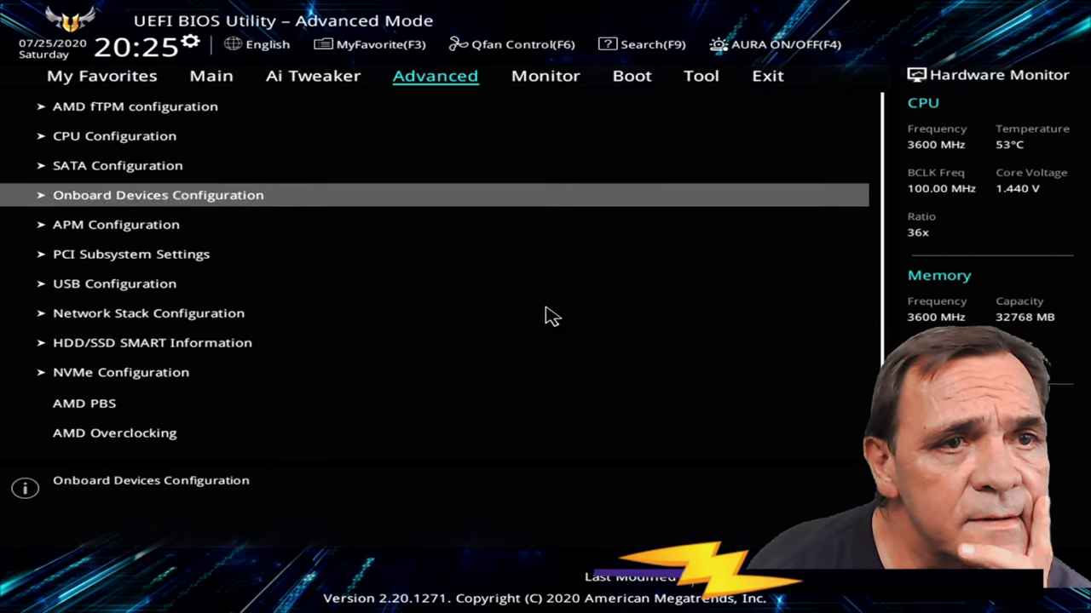
{"action": "key", "text": "Return"}
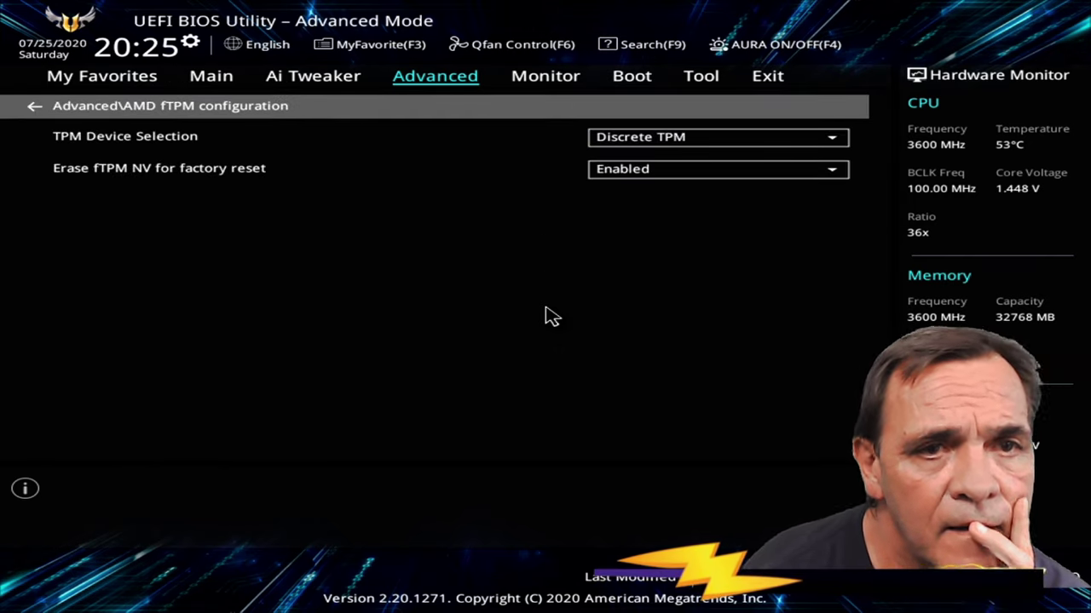
{"action": "key", "text": "Down"}
{"action": "key", "text": "Return"}
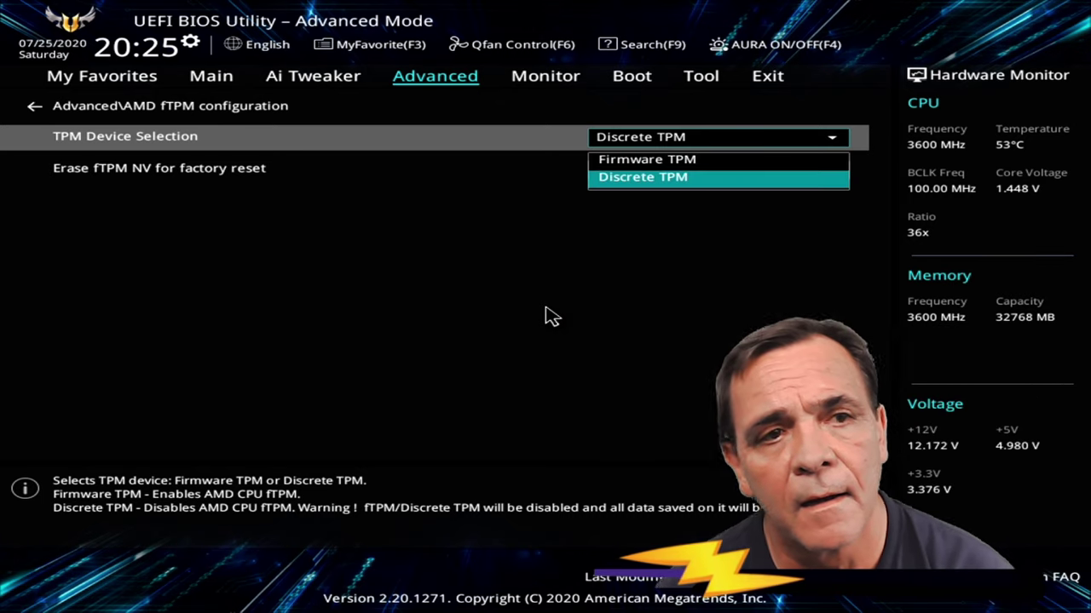
{"action": "key", "text": "Escape"}
{"action": "key", "text": "Down"}
{"action": "key", "text": "Escape"}
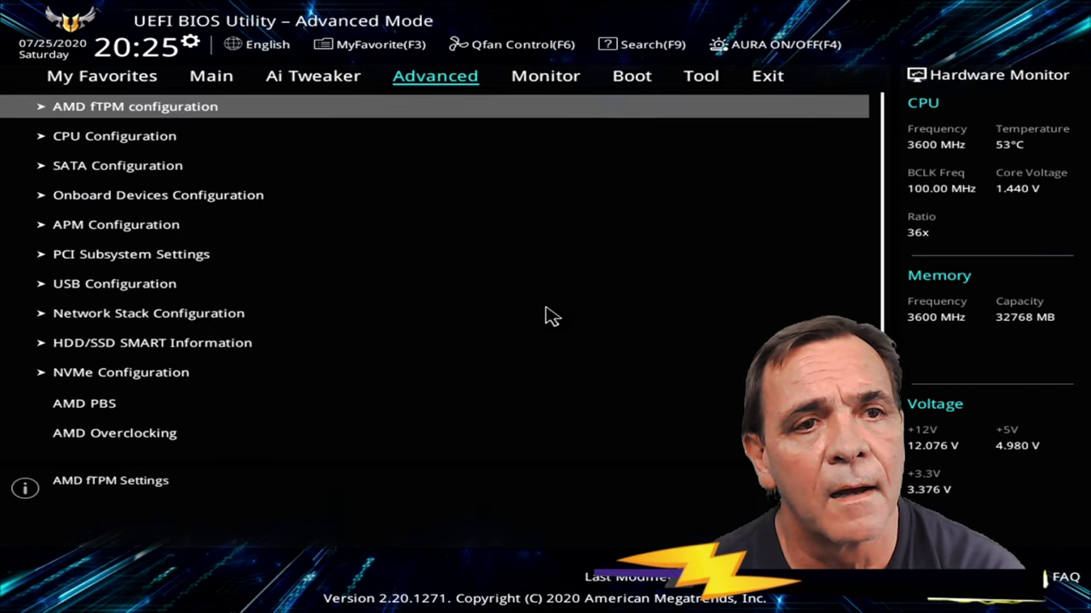
Open CPU Configuration, check the PSS Support choices, and return to the Advanced settings list
{"action": "key", "text": "Down"}
{"action": "key", "text": "Return"}
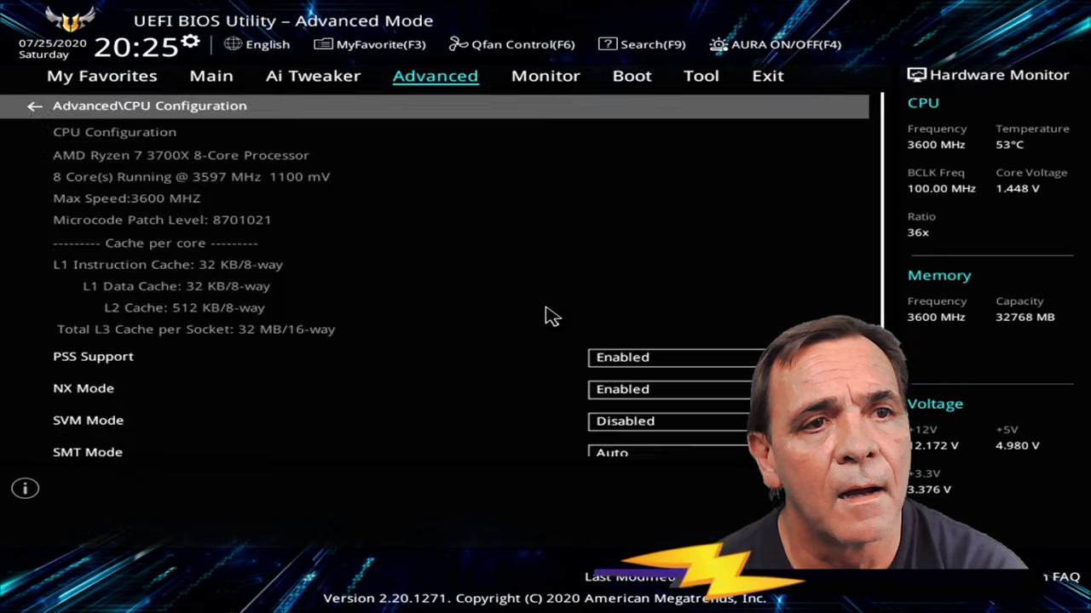
{"action": "key", "text": "Down"}
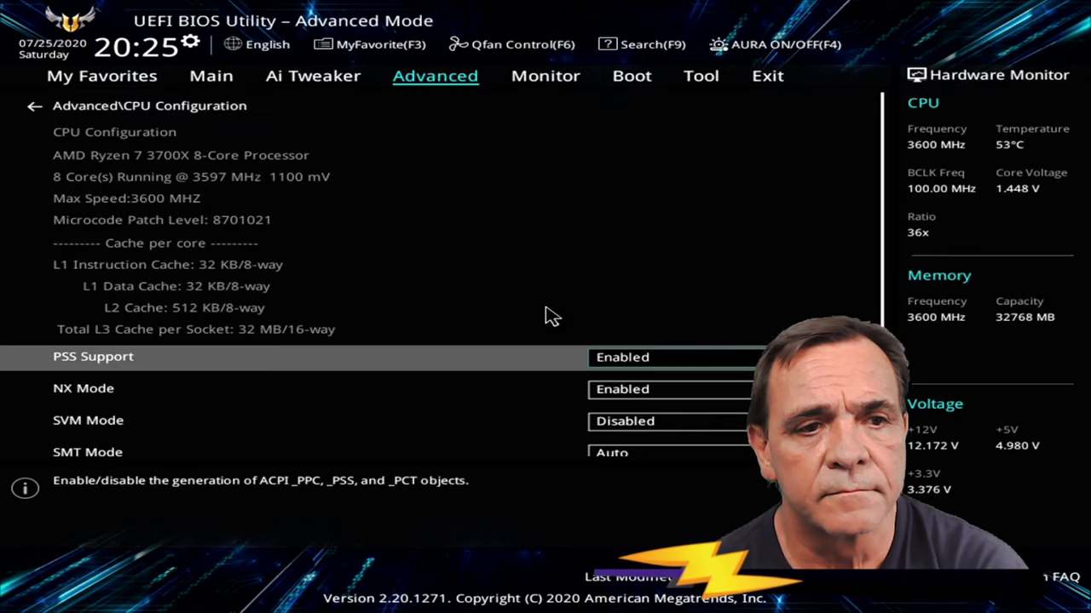
{"action": "key", "text": "Return"}
{"action": "key", "text": "Escape"}
{"action": "key", "text": "Escape"}
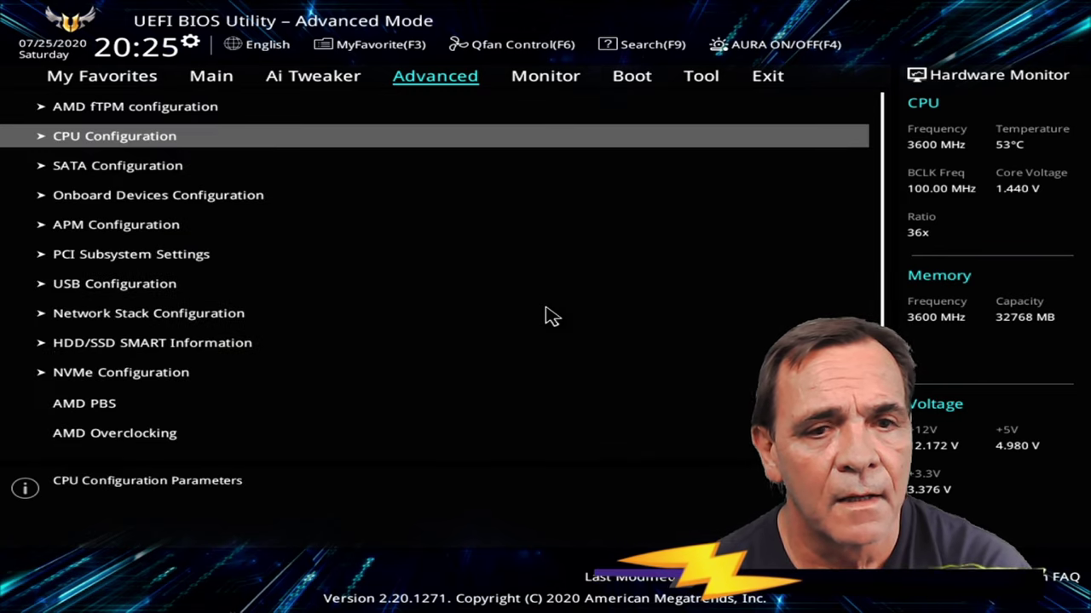
Go to the Ai Tweaker settings and check the choices for OC Tuner and Performance Bias without changing them
{"action": "key", "text": "Down"}
{"action": "key", "text": "Down"}
{"action": "key", "text": "Down"}
{"action": "key", "text": "Down"}
{"action": "key", "text": "Down"}
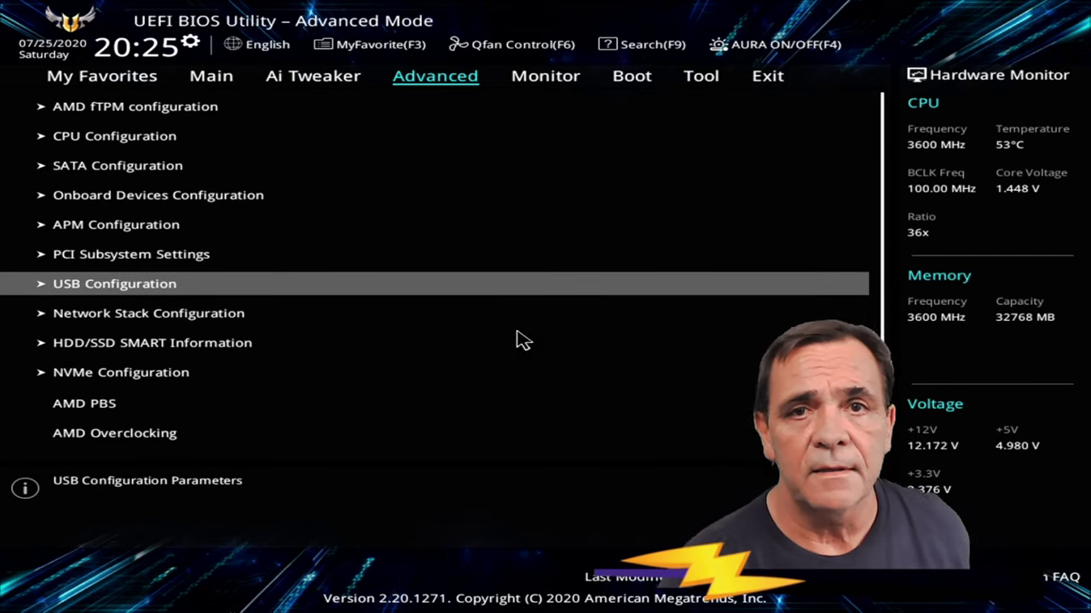
{"action": "key", "text": "Left"}
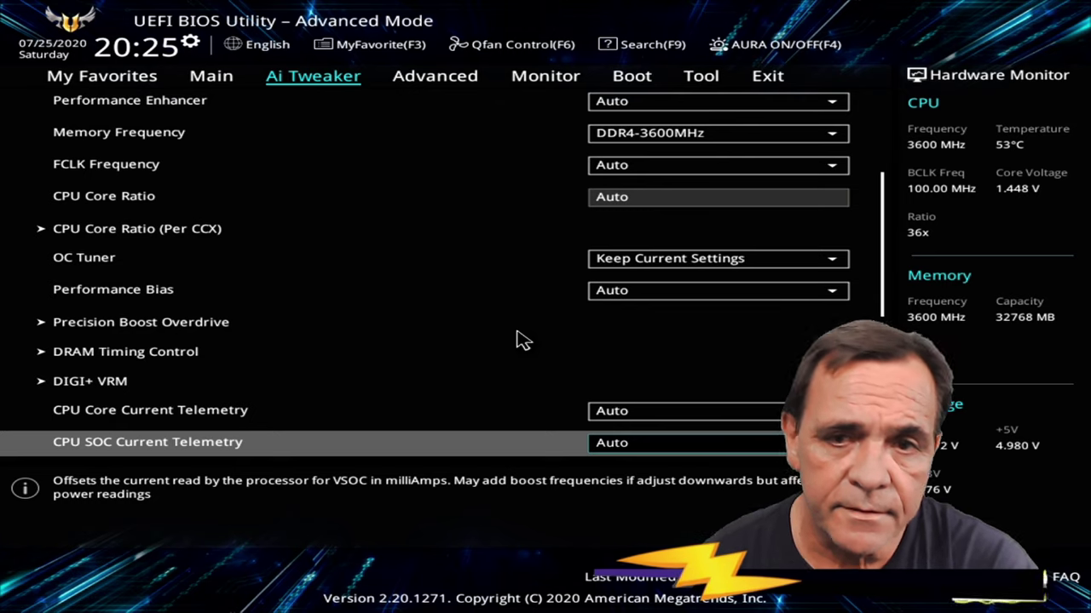
{"action": "left_click", "coordinate": [650, 260]}
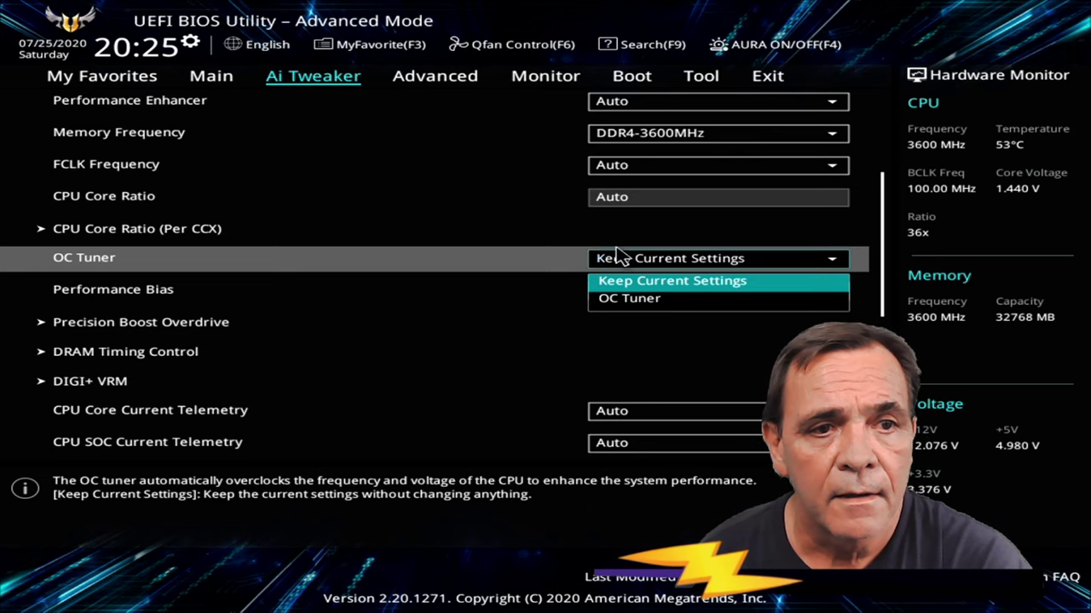
{"action": "left_click", "coordinate": [580, 248]}
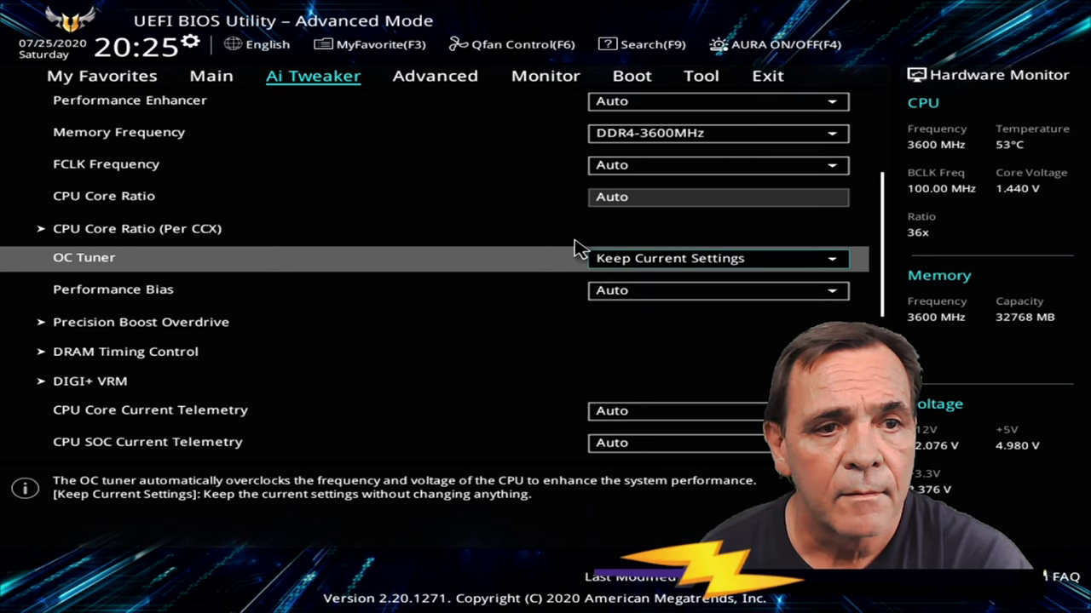
{"action": "left_click", "coordinate": [624, 292]}
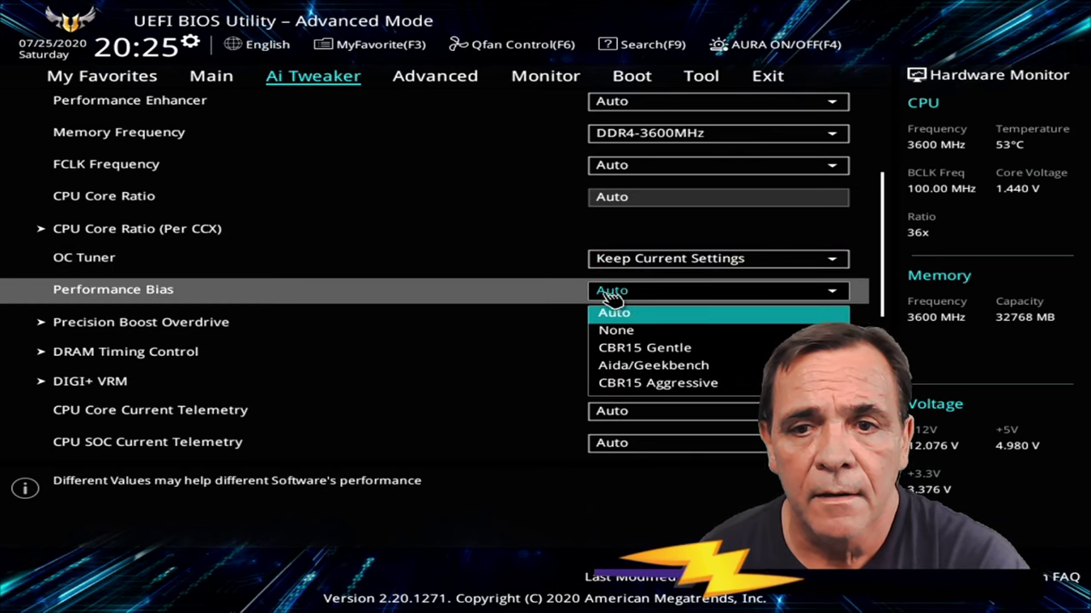
{"action": "left_click", "coordinate": [474, 277]}
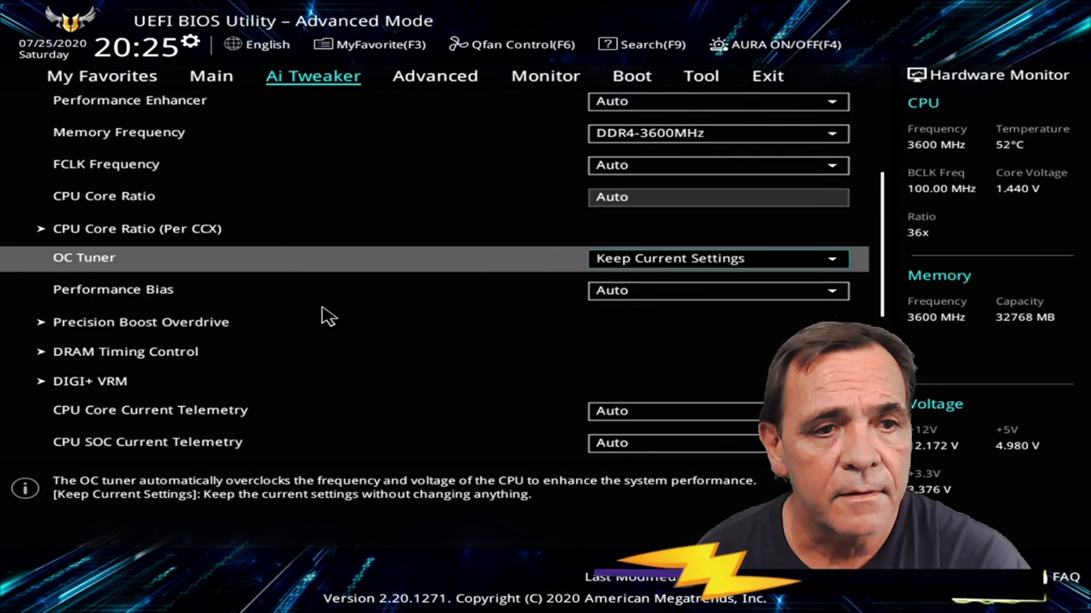
Open the Precision Boost Overdrive page in Ai Tweaker, check its Precision Boost Overdrive and Scalar settings, and leave the page
{"action": "left_click", "coordinate": [223, 323]}
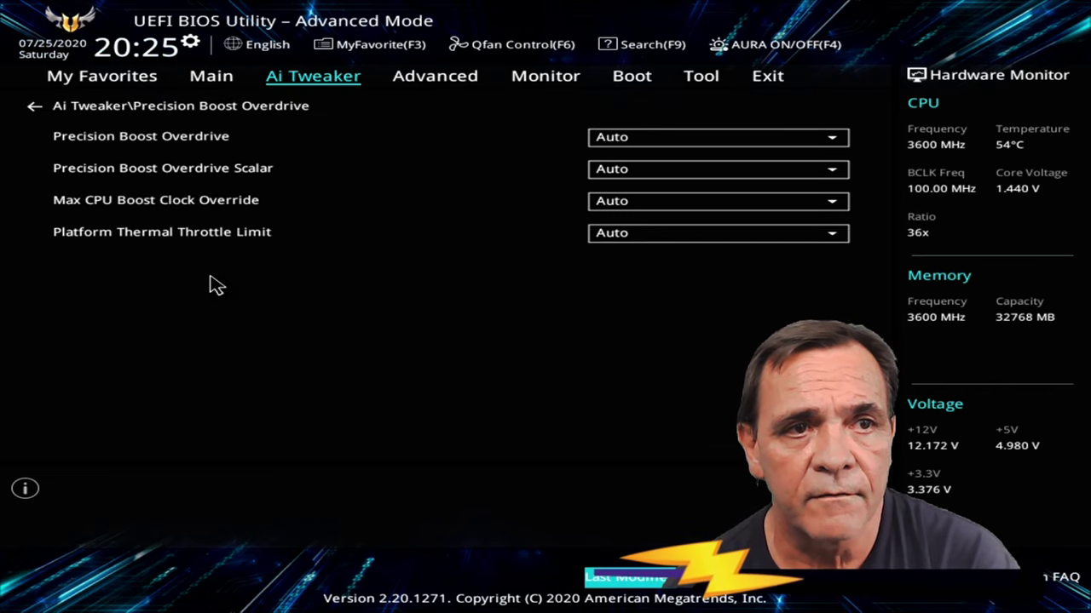
{"action": "key", "text": "Down"}
{"action": "key", "text": "Down"}
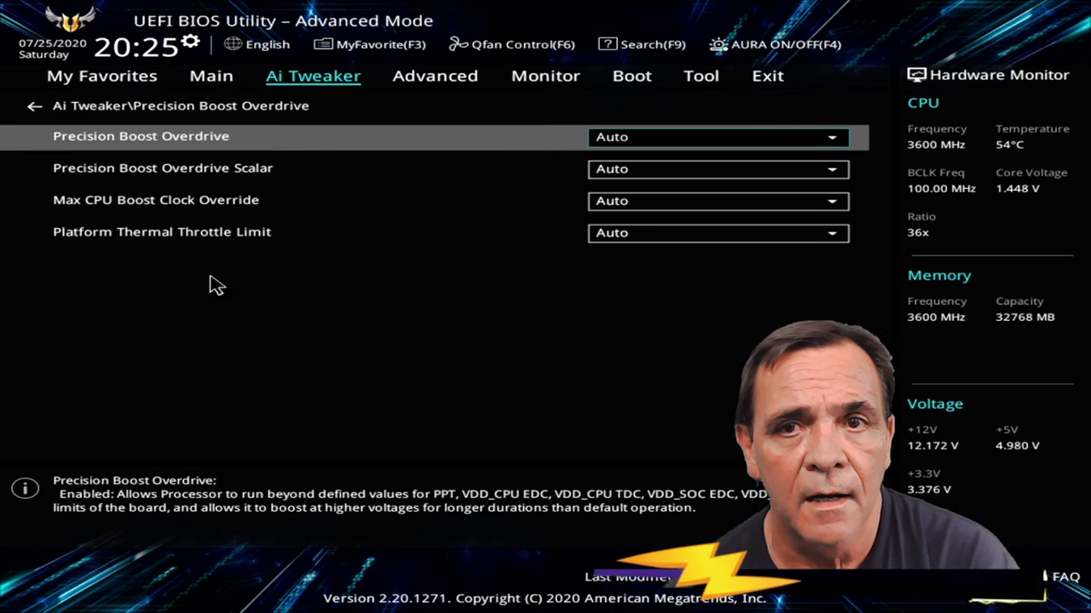
{"action": "key", "text": "Return"}
{"action": "key", "text": "Escape"}
{"action": "key", "text": "Down"}
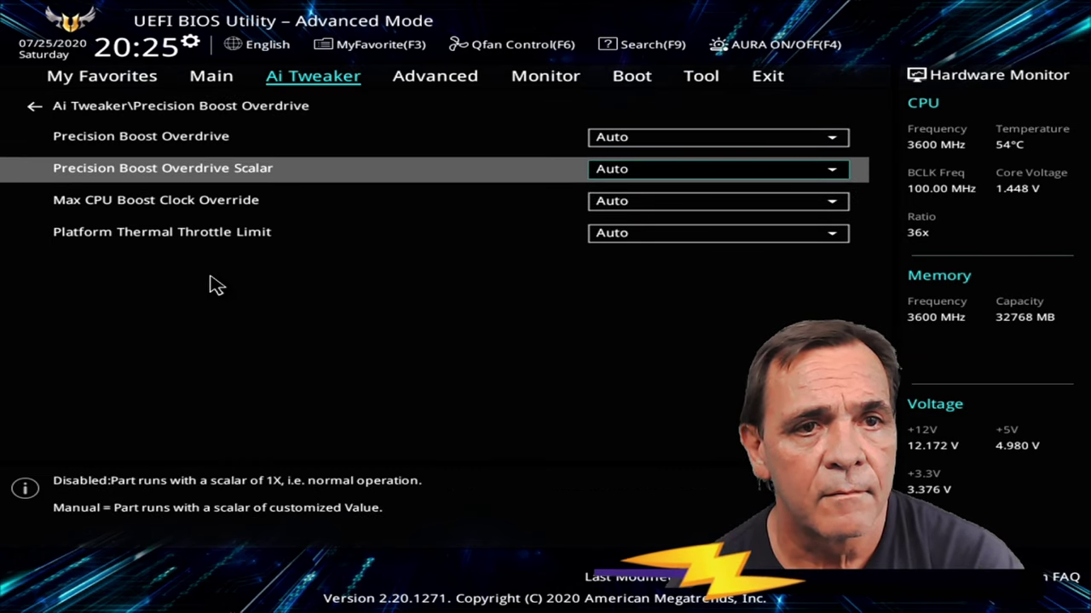
{"action": "key", "text": "Escape"}
Check the choices for CPU Core and CPU SOC Current Telemetry, and decline to quit without saving
{"action": "key", "text": "Down"}
{"action": "key", "text": "Down"}
{"action": "key", "text": "Down"}
{"action": "key", "text": "Down"}
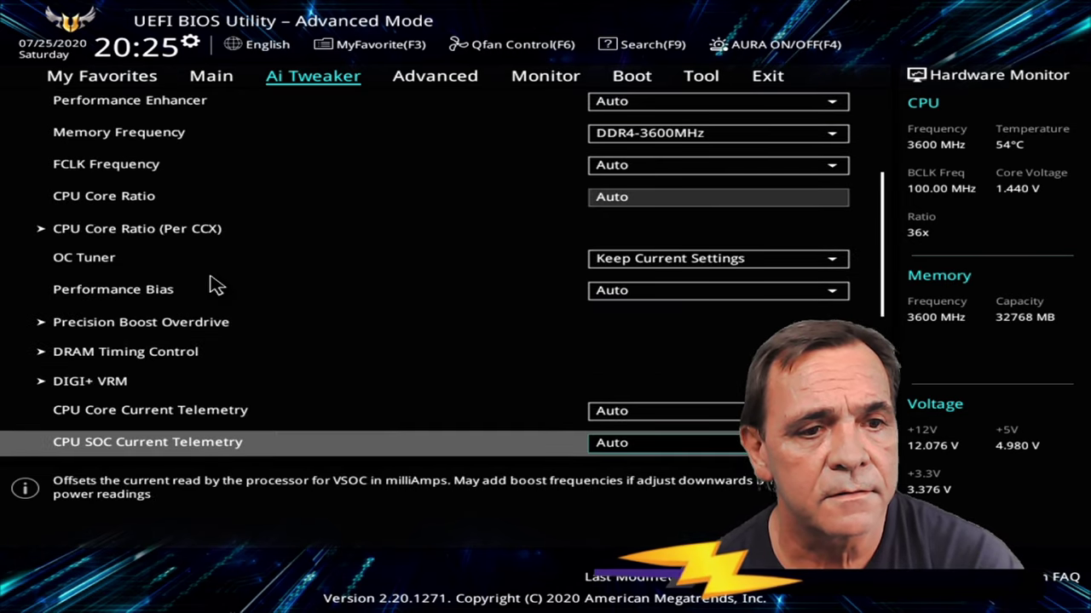
{"action": "key", "text": "Up"}
{"action": "key", "text": "Return"}
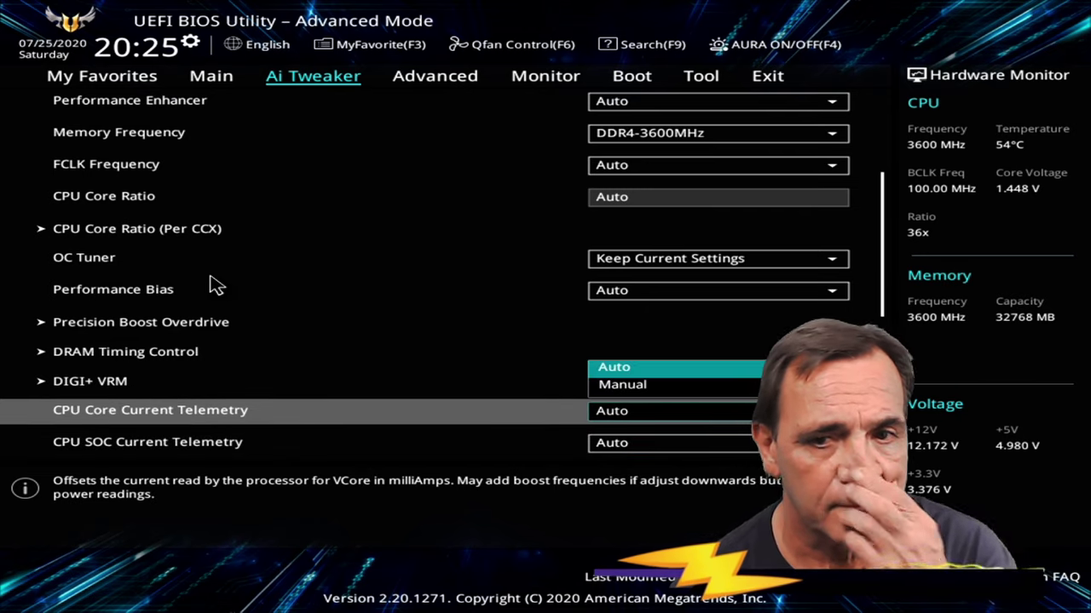
{"action": "key", "text": "Escape"}
{"action": "key", "text": "Down"}
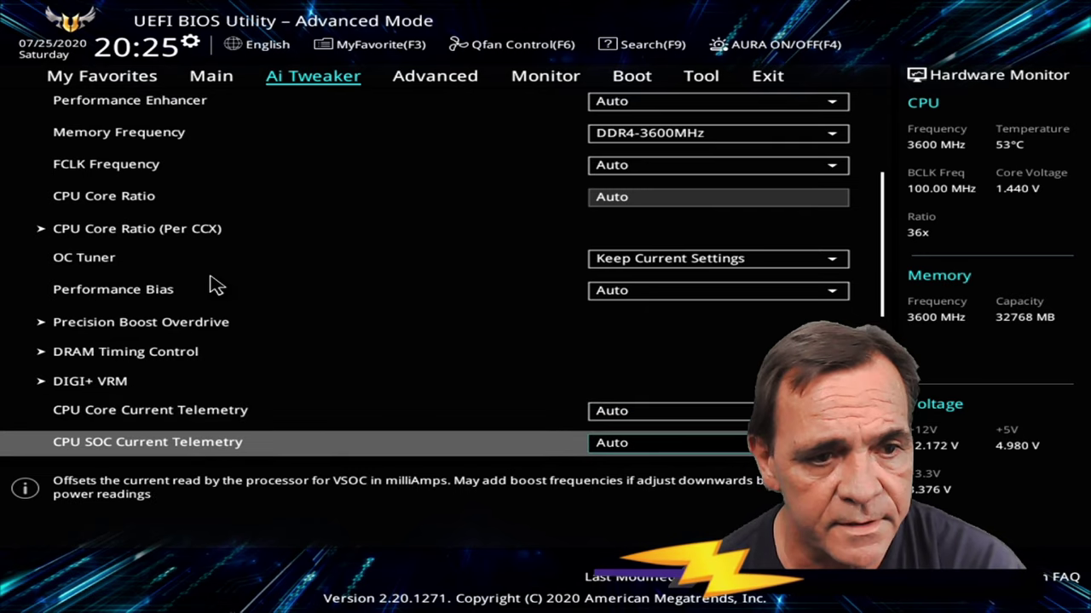
{"action": "key", "text": "Return"}
{"action": "key", "text": "Escape"}
{"action": "key", "text": "Escape"}
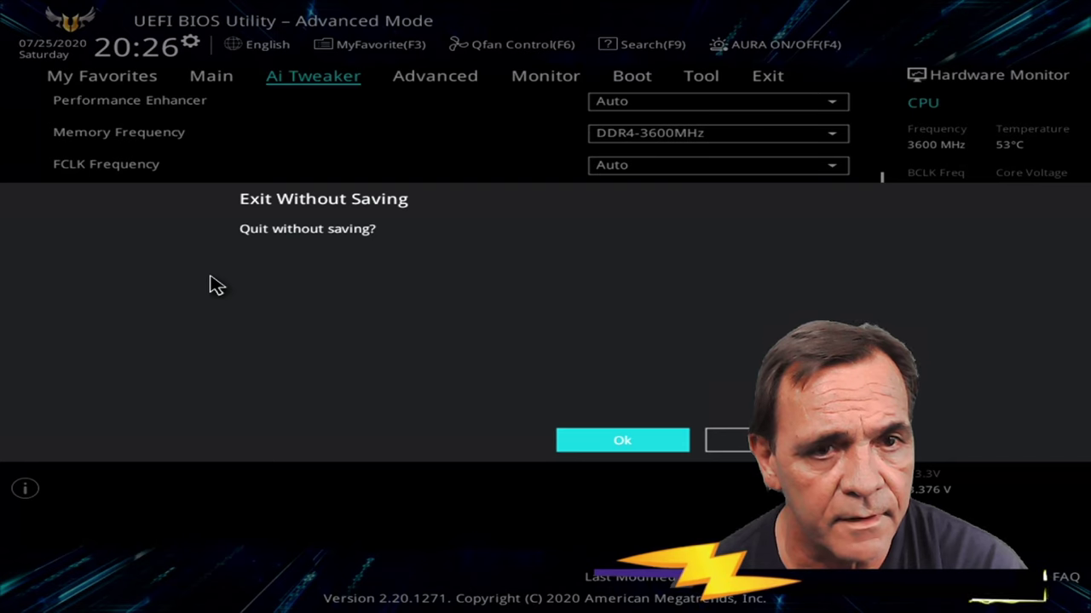
{"action": "key", "text": "Escape"}
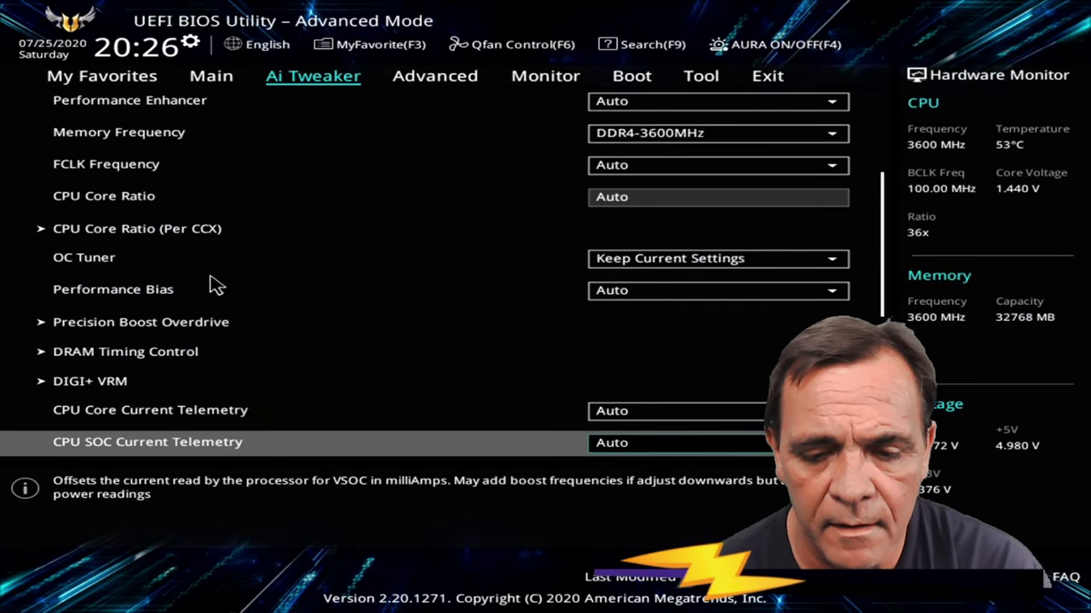
Save the BIOS changes and restart, and sign in to Windows by entering the account PIN
{"action": "key", "text": "F10"}
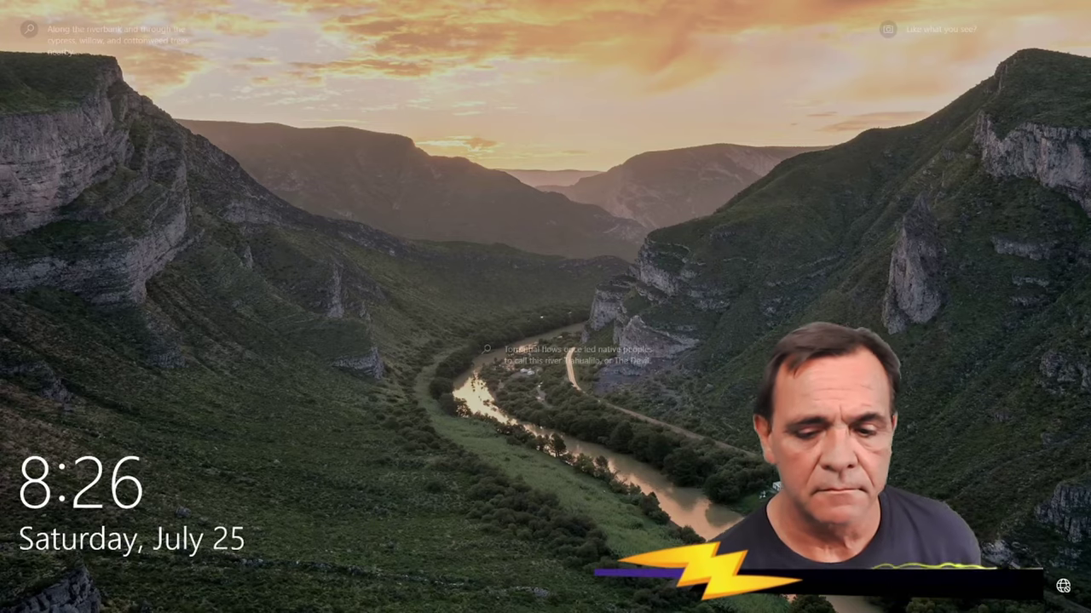
{"action": "key", "text": "space"}
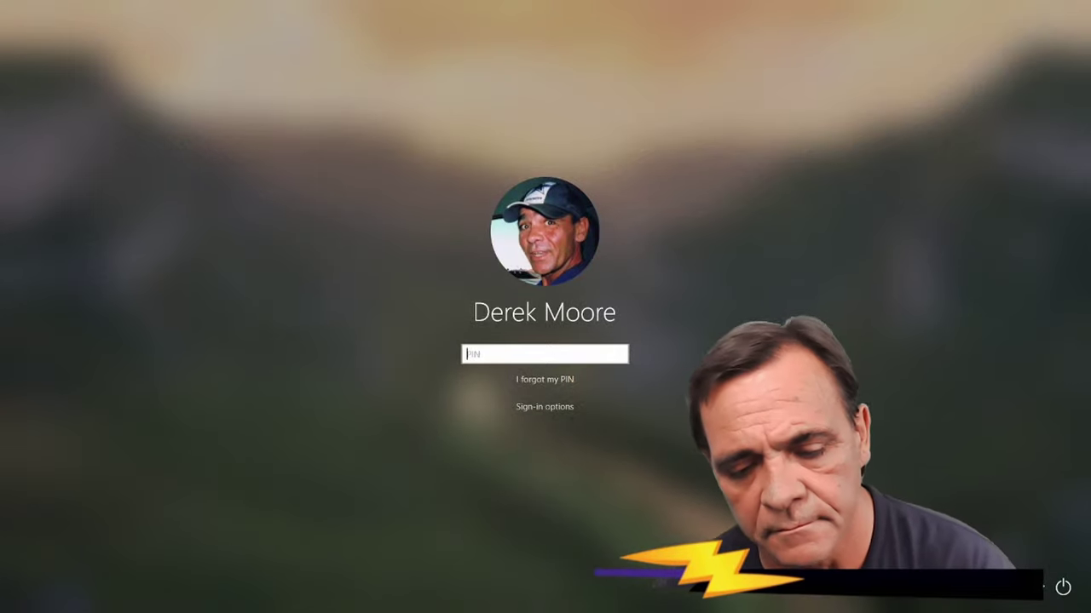
{"action": "type", "text": "****"}
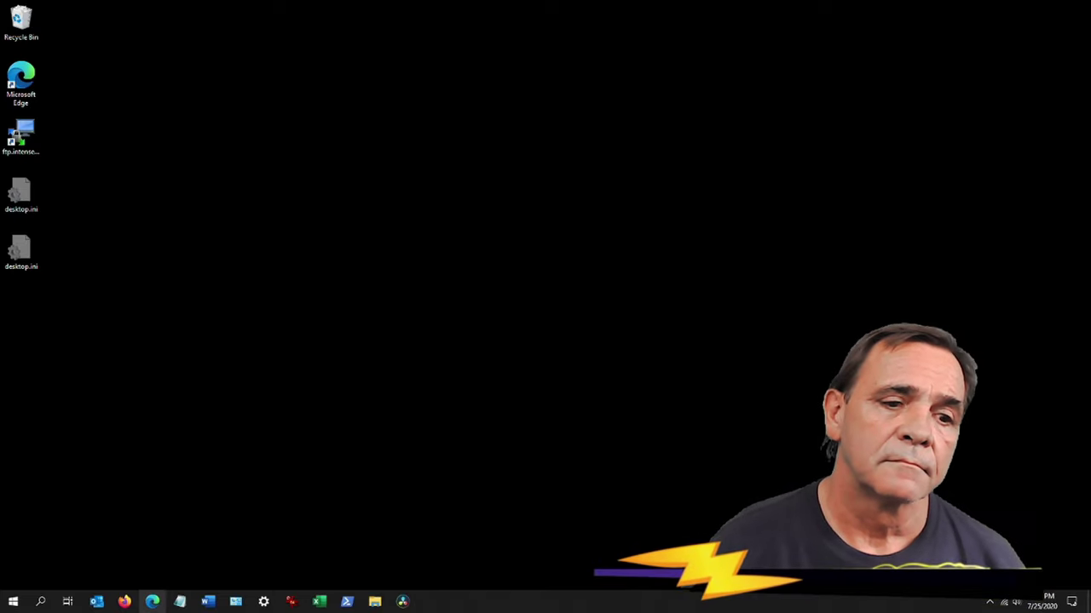
Switch to Microsoft Edge and open the details of the Gigabyte X570 Aorus F10 BIOS video from the YouTube Studio videos list
{"action": "left_click", "coordinate": [152, 603]}
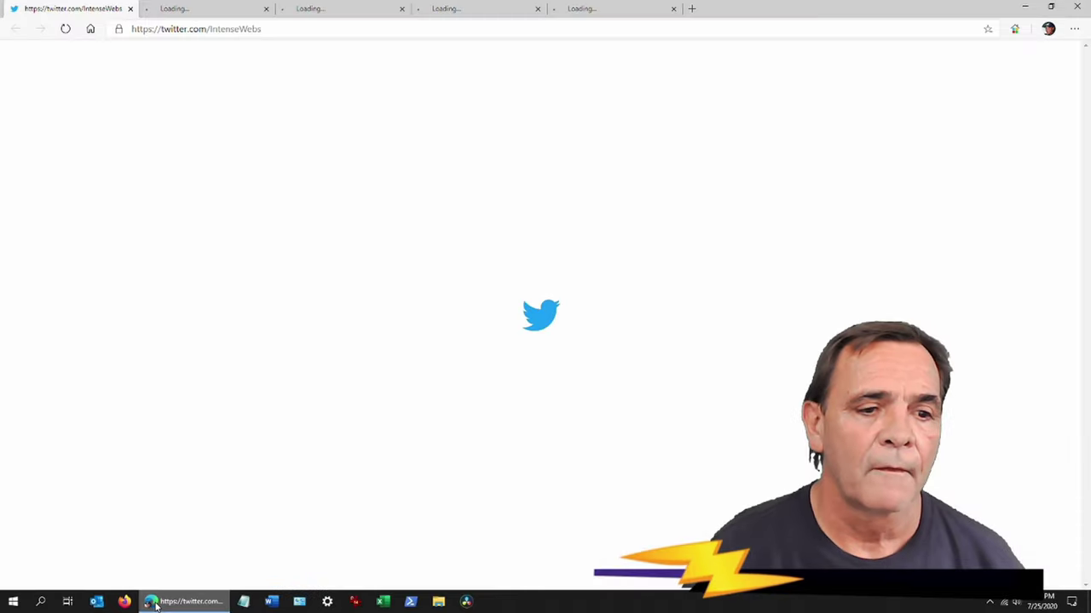
{"action": "left_click", "coordinate": [196, 8]}
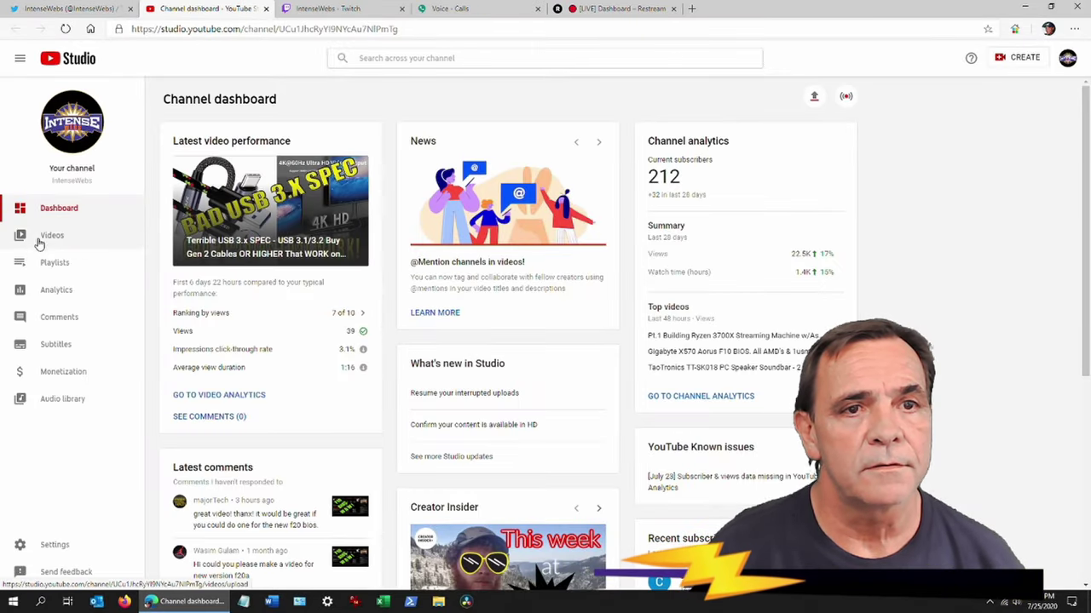
{"action": "left_click", "coordinate": [40, 239]}
{"action": "scroll", "coordinate": [273, 306], "scroll_direction": "down", "scroll_amount": 6}
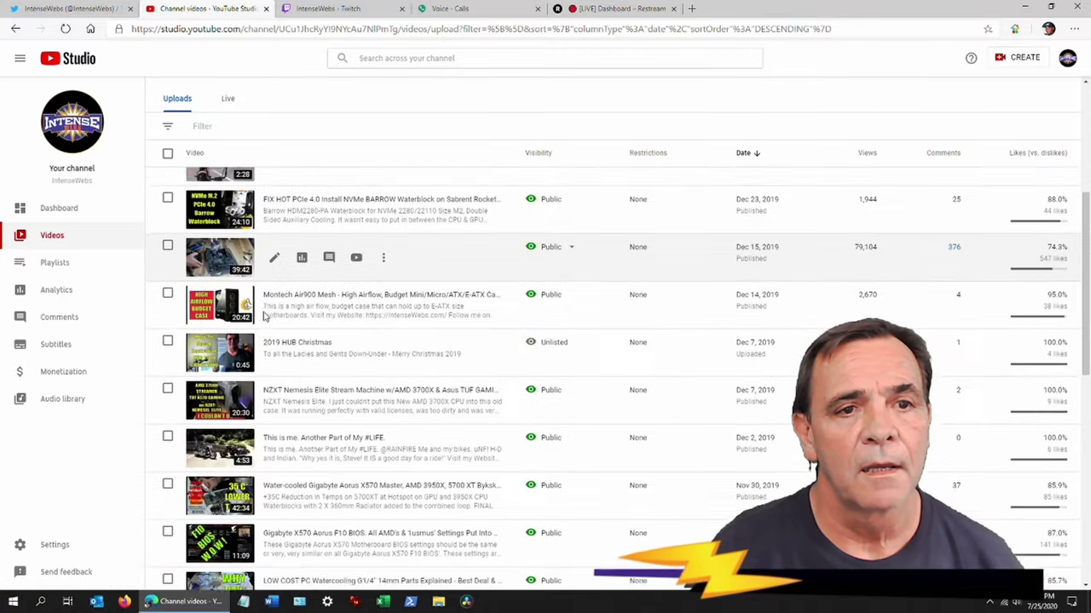
{"action": "scroll", "coordinate": [238, 179], "scroll_direction": "down", "scroll_amount": 3}
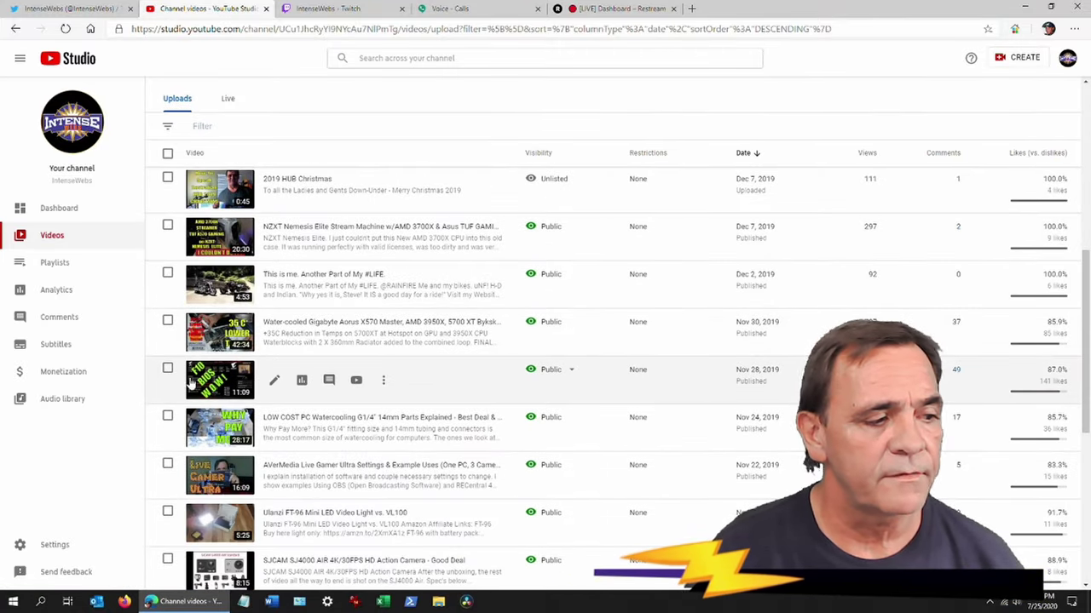
{"action": "left_click", "coordinate": [273, 381]}
Highlight the recommended AMD settings in the video description, singling out the AMD Cool and Quiet and PPC Adjustment lines
{"action": "scroll", "coordinate": [288, 371], "scroll_direction": "down", "scroll_amount": 3}
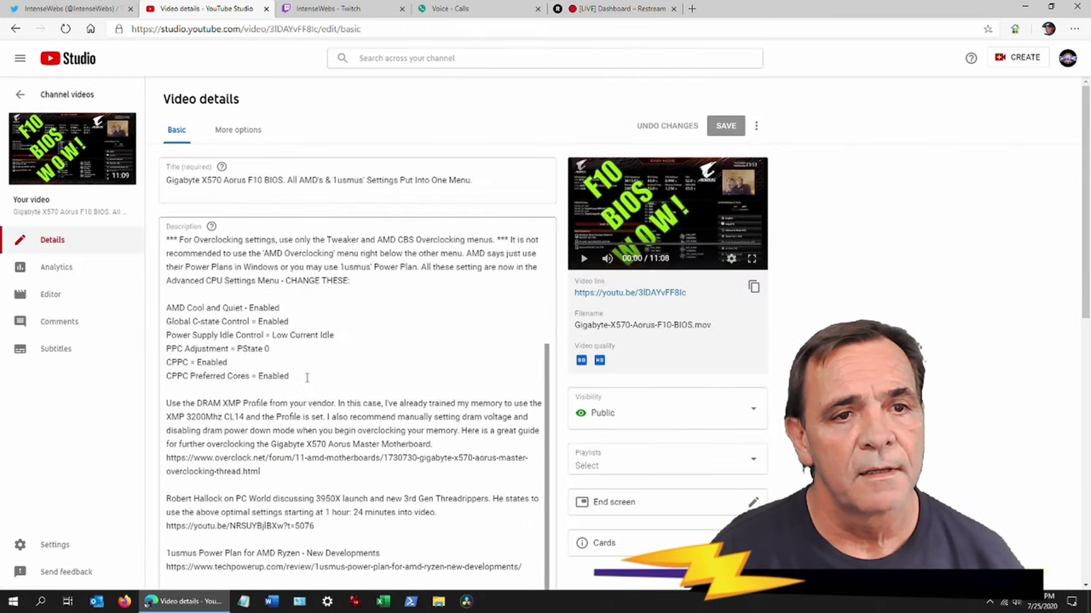
{"action": "left_click_drag", "start_coordinate": [300, 377], "coordinate": [166, 305]}
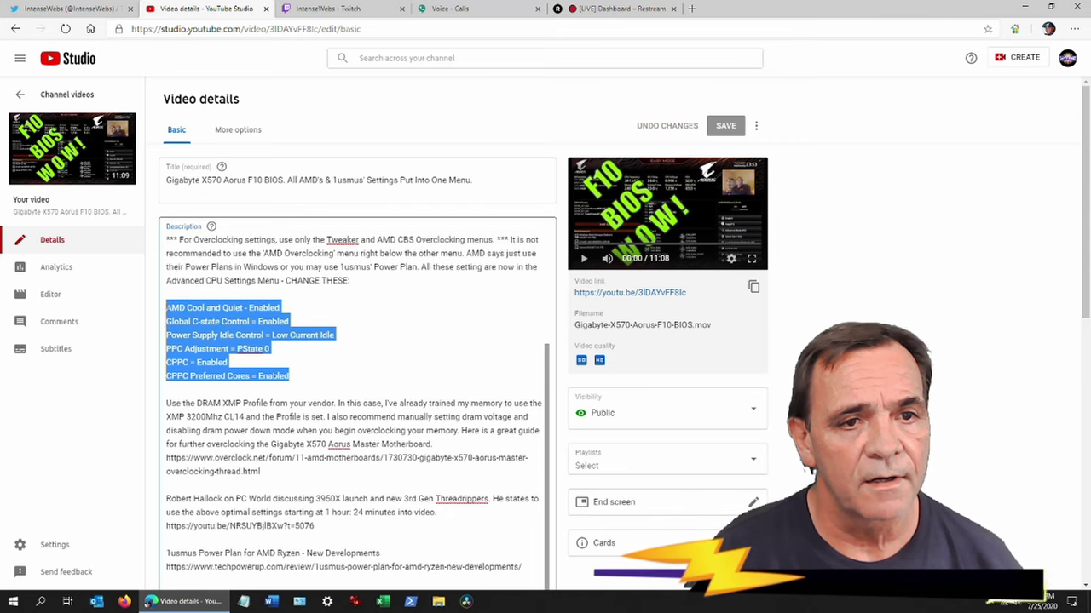
{"action": "left_click", "coordinate": [388, 328]}
{"action": "left_click_drag", "start_coordinate": [281, 307], "coordinate": [171, 305]}
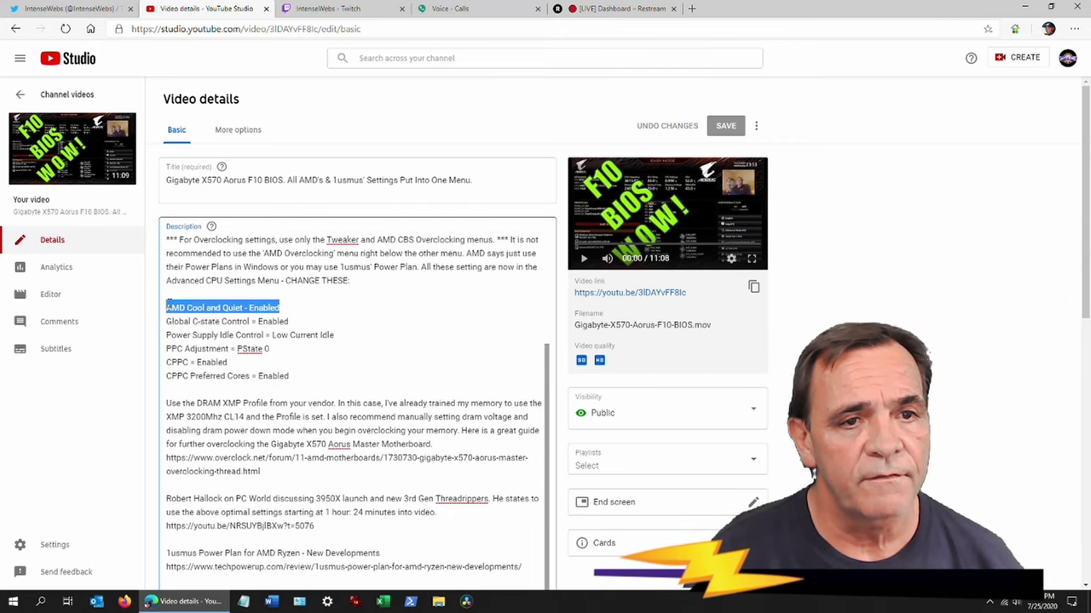
{"action": "left_click", "coordinate": [280, 349], "text": "shift"}
{"action": "left_click", "coordinate": [280, 349]}
{"action": "left_click_drag", "start_coordinate": [172, 362], "coordinate": [278, 345]}
{"action": "left_click", "coordinate": [182, 349]}
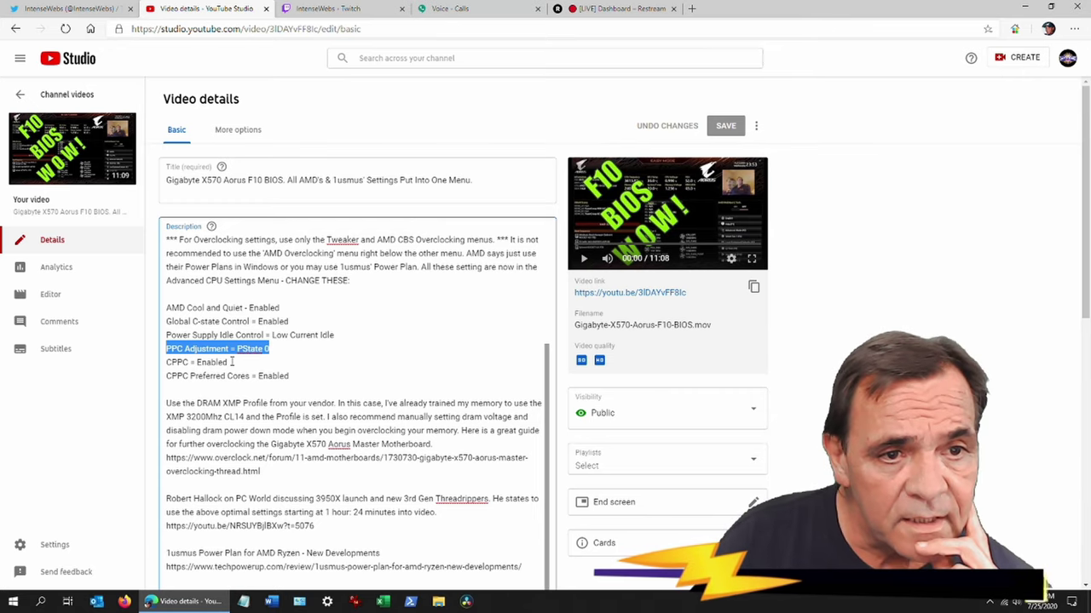
Highlight the AMD Cool and Quiet line and the PPC Adjustment line again, and clear the selection
{"action": "left_click_drag", "start_coordinate": [290, 308], "coordinate": [167, 312]}
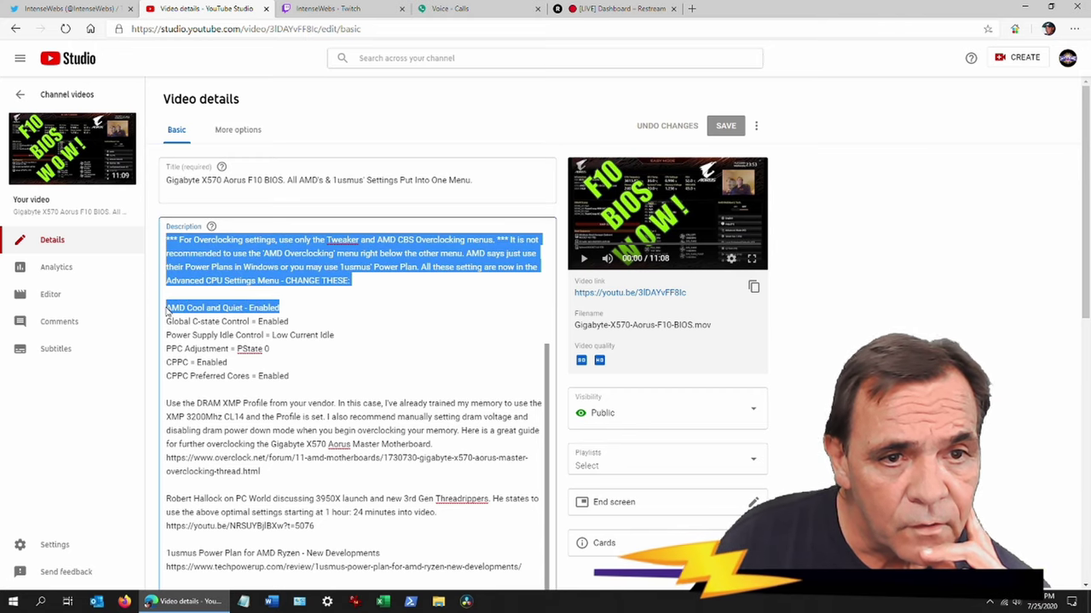
{"action": "left_click_drag", "start_coordinate": [280, 349], "coordinate": [168, 351]}
{"action": "key", "text": "ctrl+shift+Home"}
{"action": "left_click", "coordinate": [171, 350]}
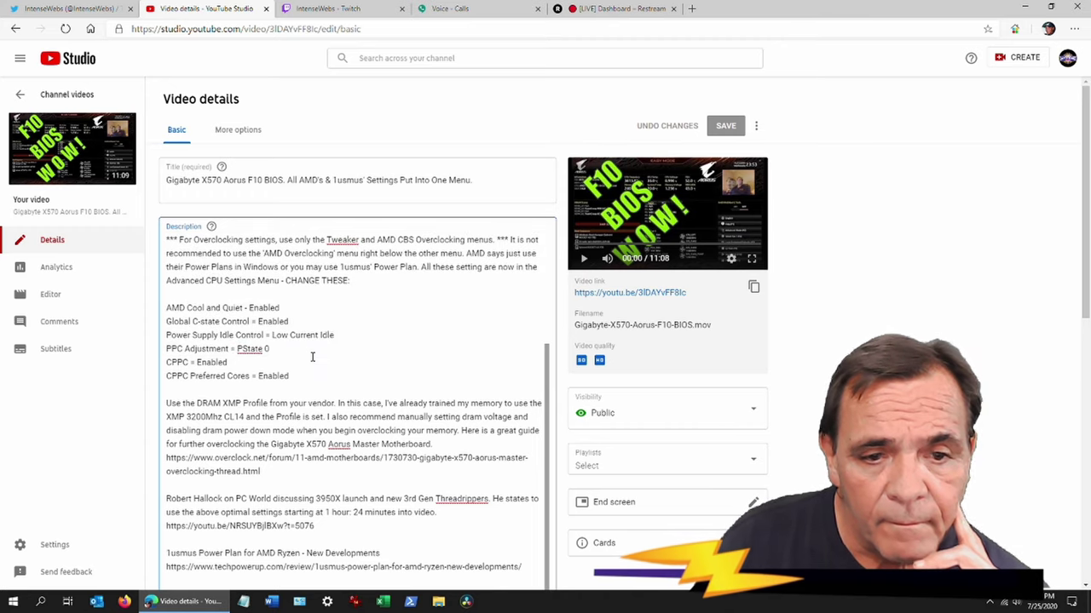